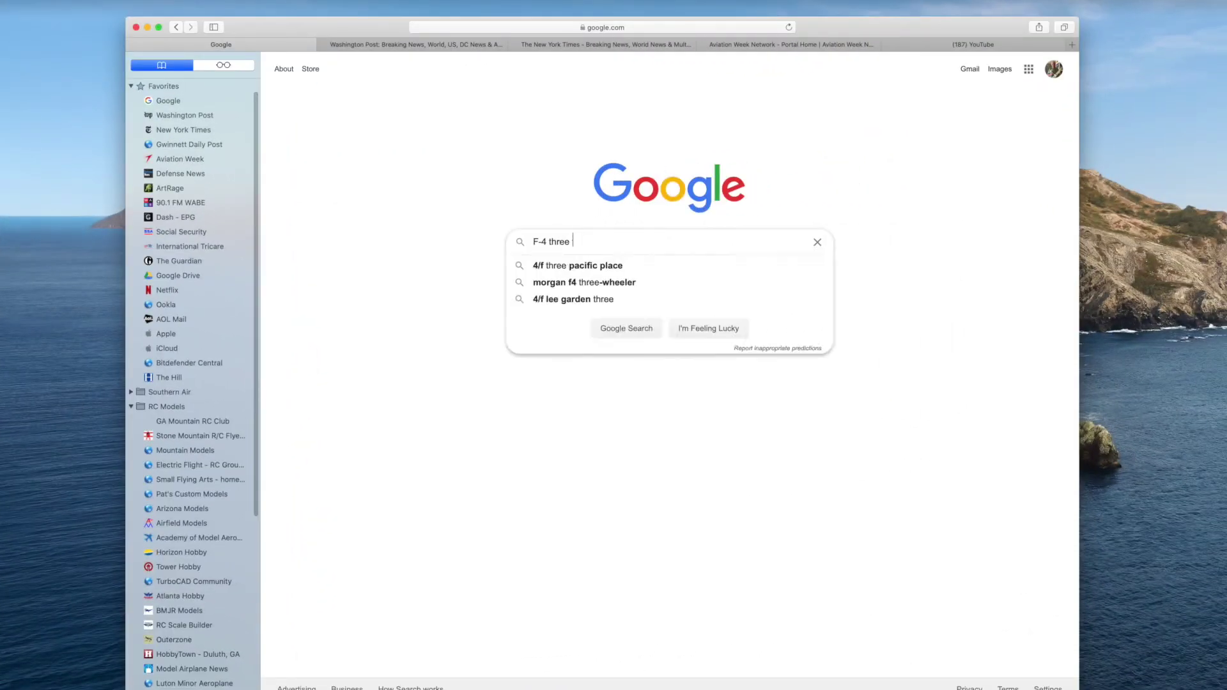
# Enter the query 'F-4 three view' in the Google search box in Safari.
pyautogui.write('w')
# Run the 'F-4 three view' search and open the Commons file 'UK F-4 Phantom 3-view.png'.
pyautogui.press('Return')
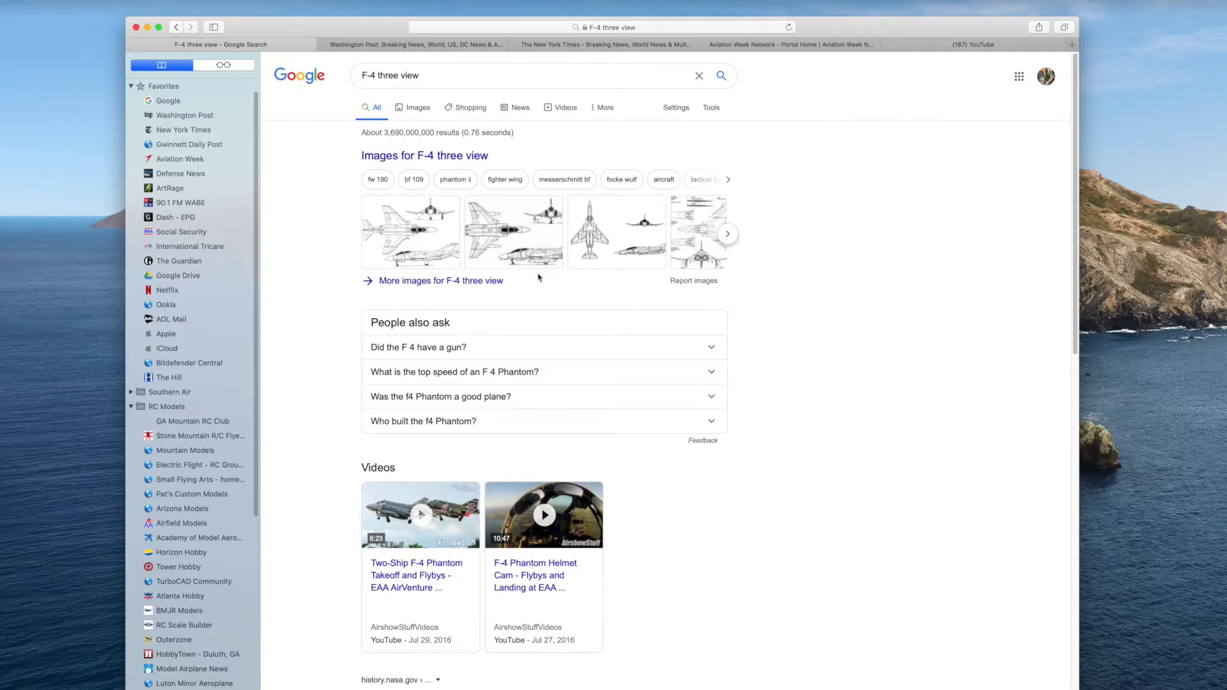
pyautogui.click(400, 230)
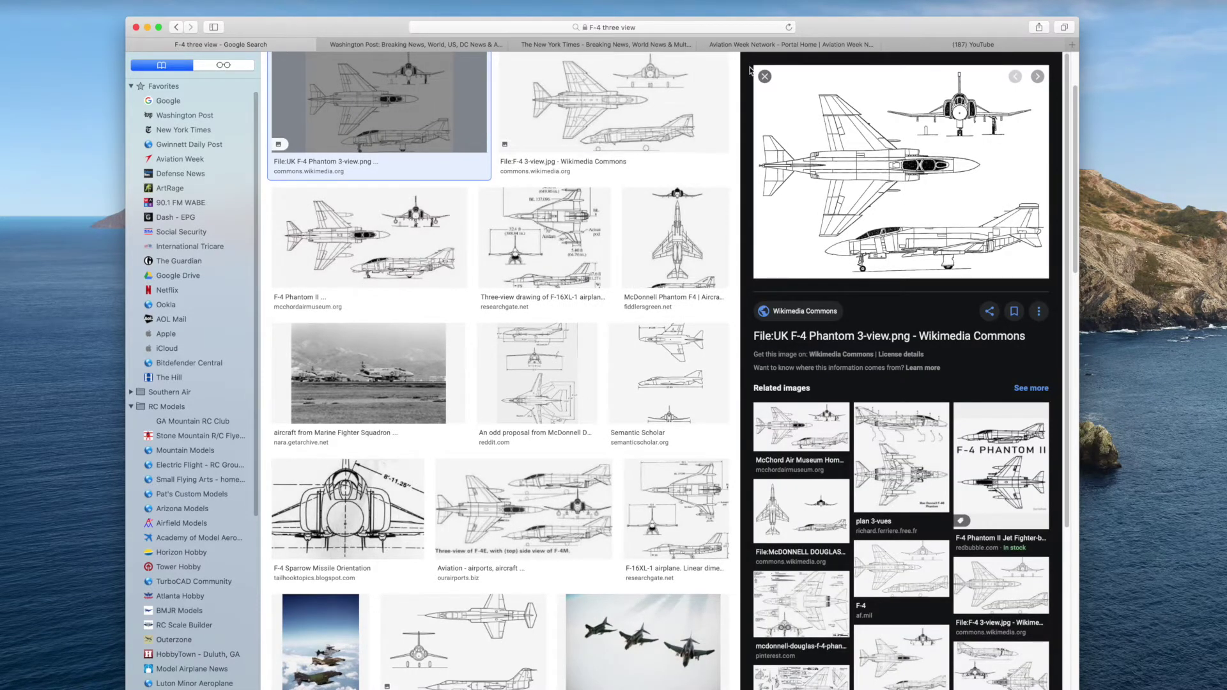
pyautogui.click(853, 179)
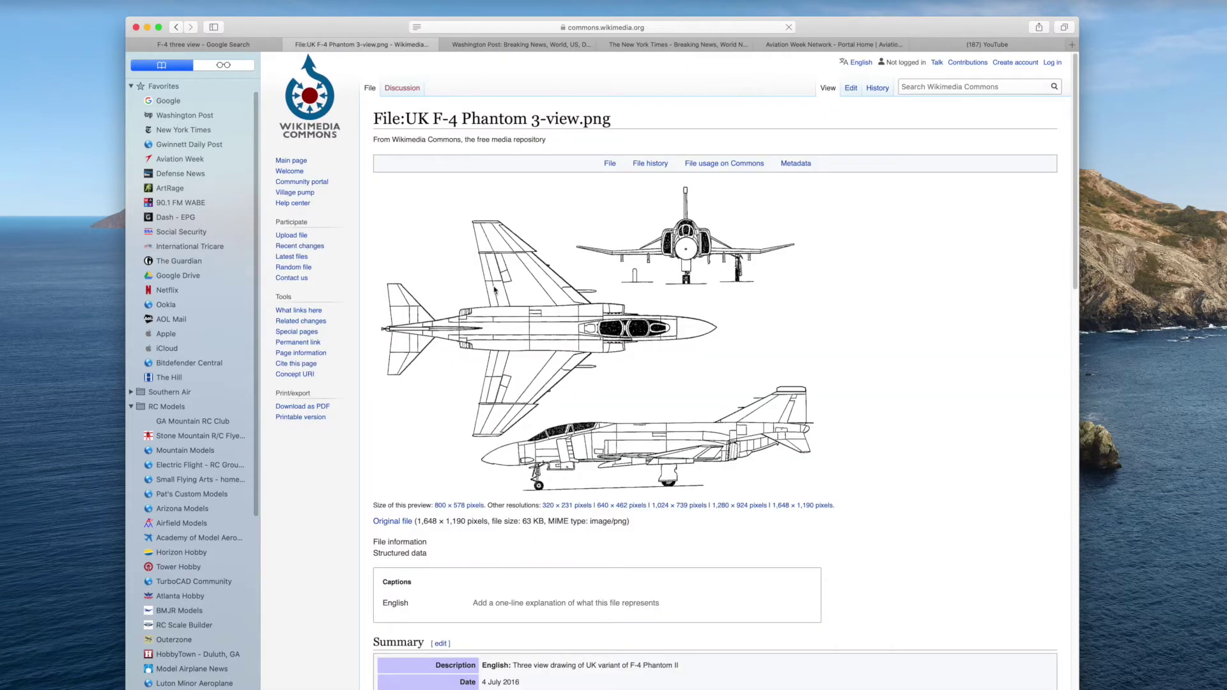
# Screenshot the F-4 Phantom three-view drawing region and move the file to mid-desktop.
pyautogui.press('super+shift+4')
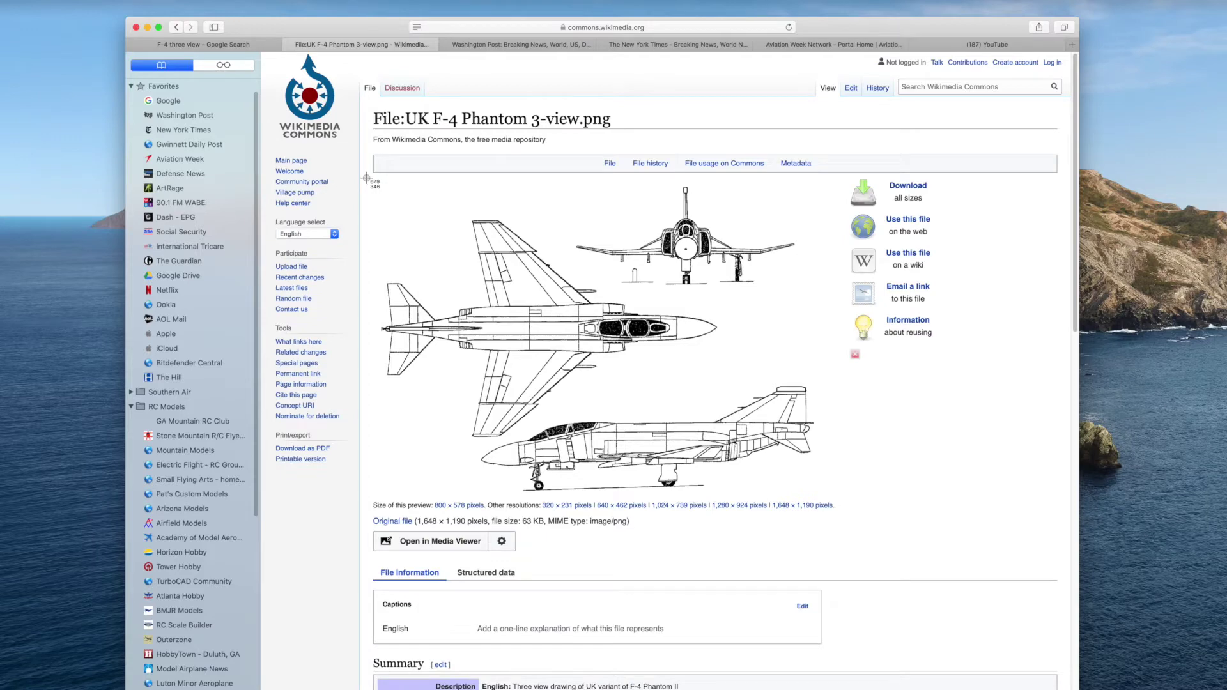
pyautogui.moveTo(366, 179)
pyautogui.mouseDown()
pyautogui.moveTo(767, 324)
pyautogui.moveTo(839, 422)
pyautogui.moveTo(838, 496)
pyautogui.mouseUp()
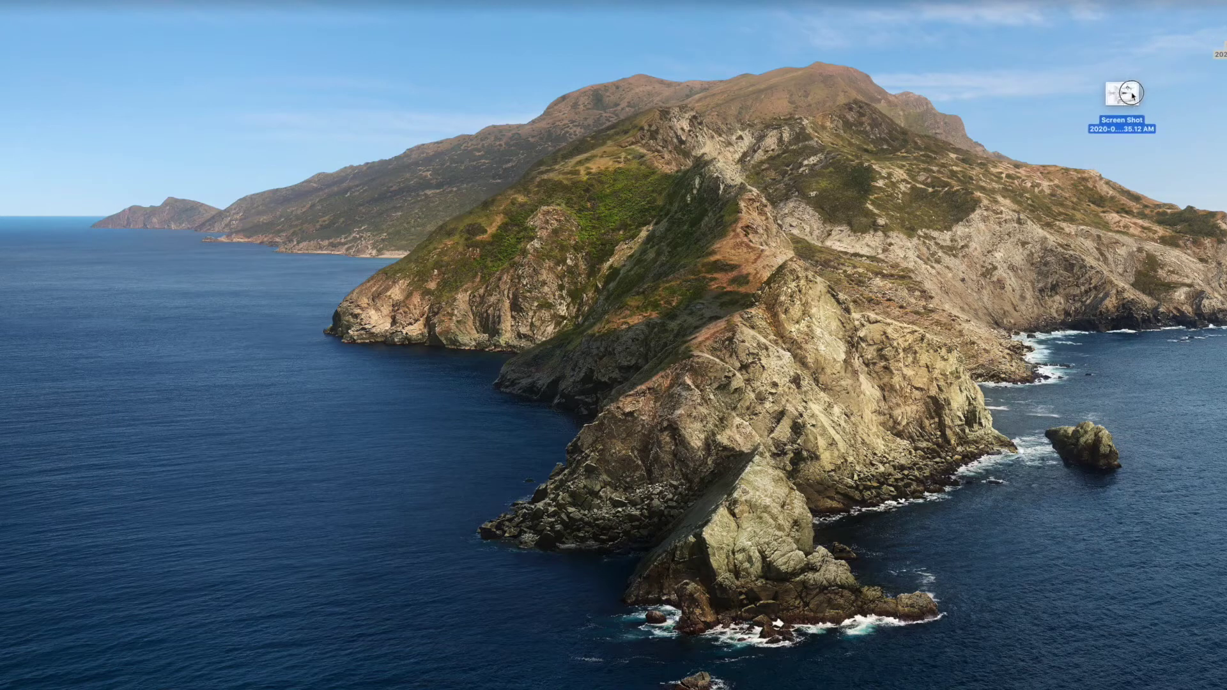
pyautogui.moveTo(1132, 96); pyautogui.dragTo(687, 349)
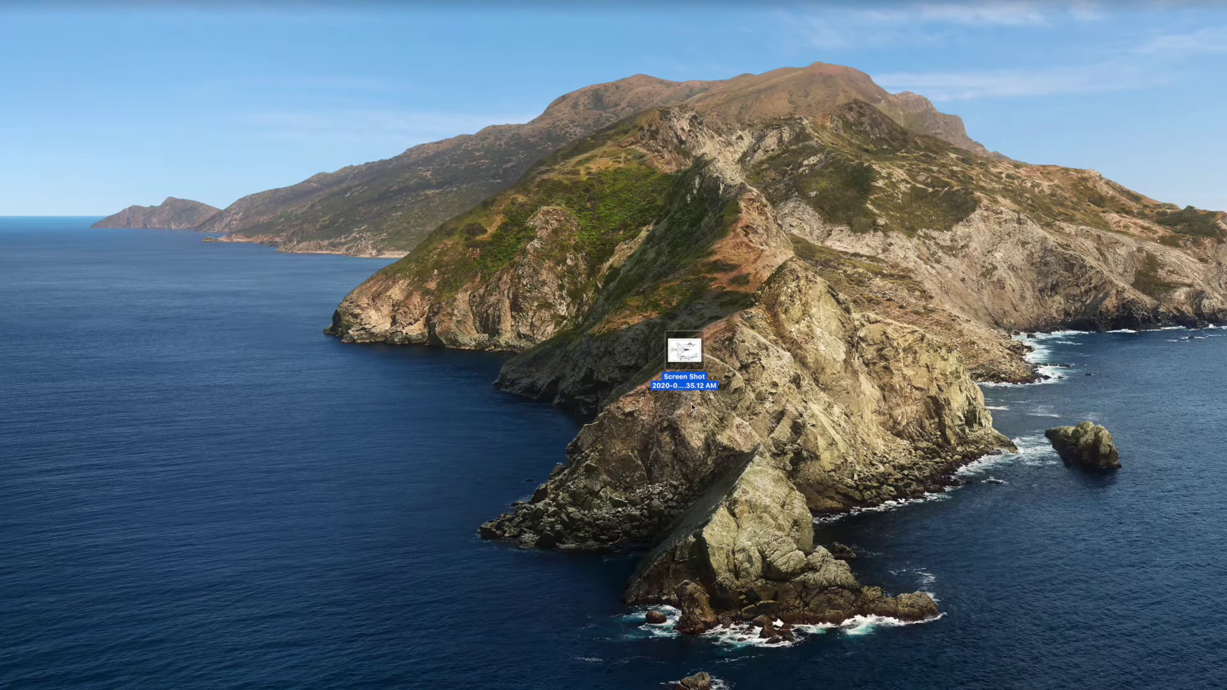
# Check the screenshot in Preview, then rename the desktop file to 'F-4 3-View Best'.
pyautogui.press('super+o')
pyautogui.moveTo(110, 17); pyautogui.dragTo(257, 193)
pyautogui.click(676, 386)
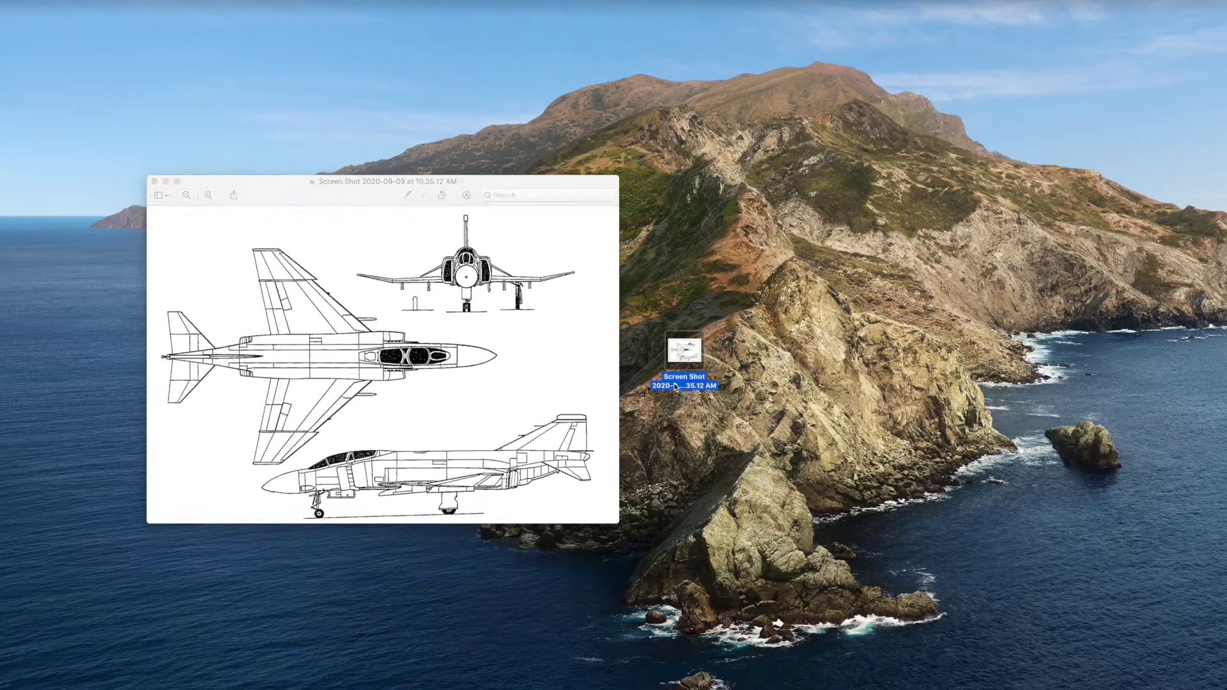
pyautogui.click(675, 386)
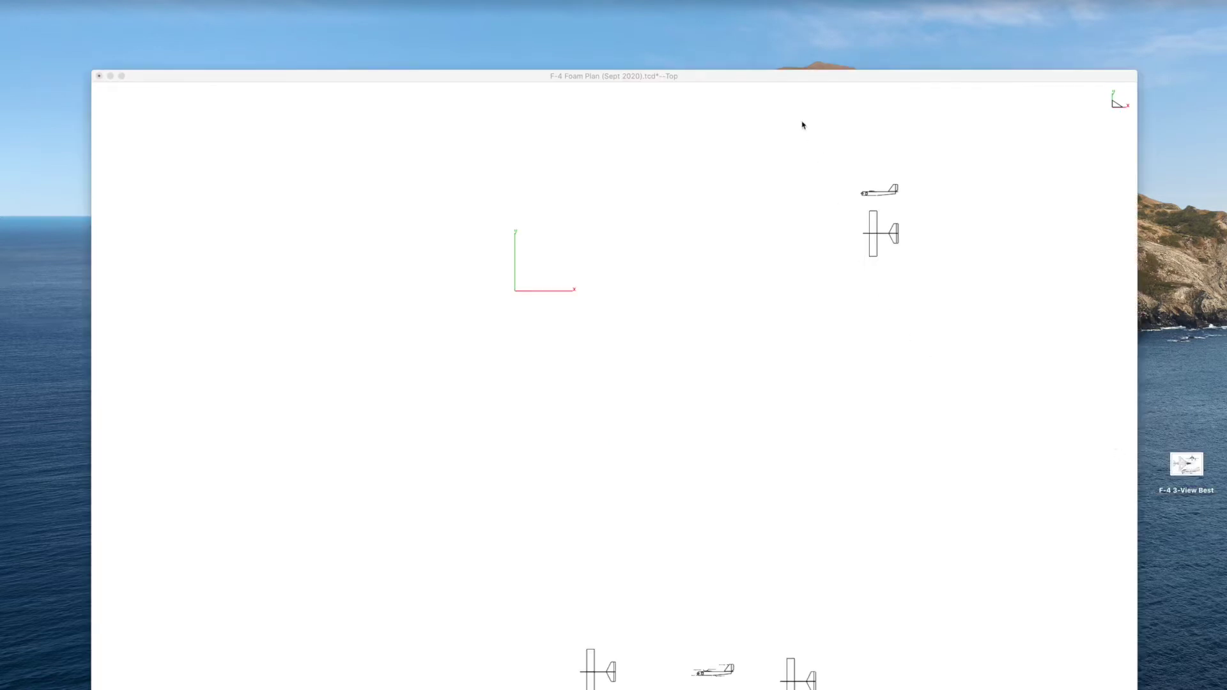
# Drag the 'F-4 3-View Best' image file into the TurboCAD drawing.
pyautogui.click(774, 83)
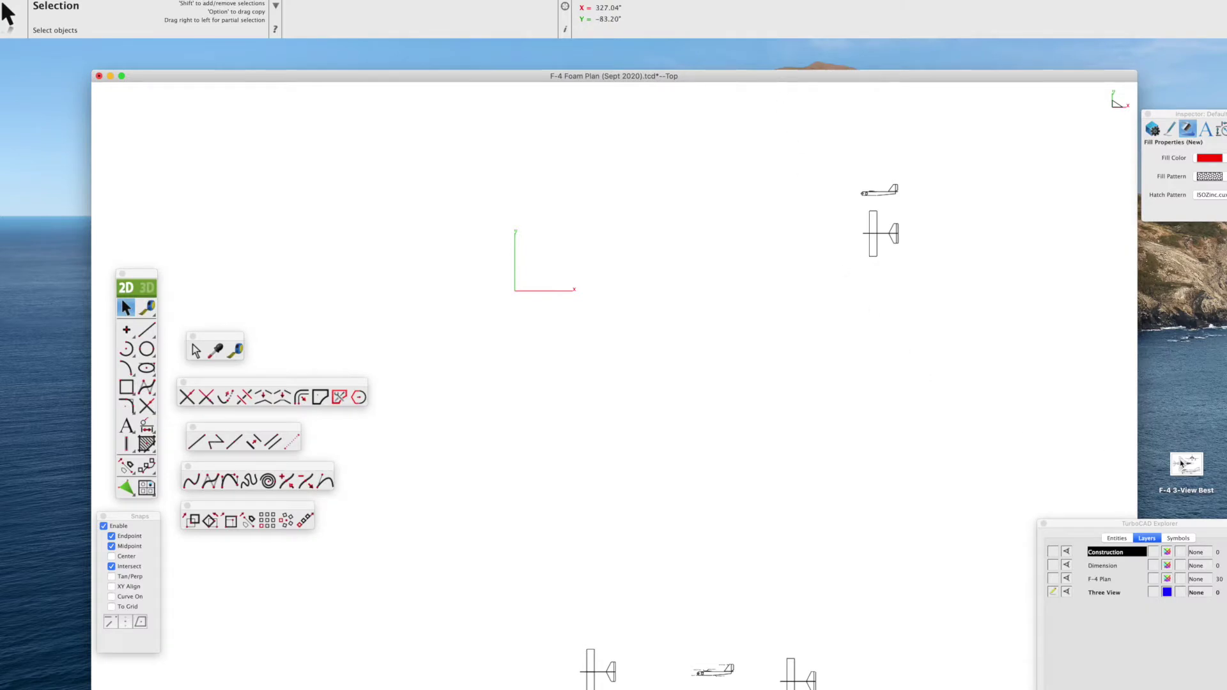
pyautogui.moveTo(1184, 466)
pyautogui.mouseDown()
pyautogui.moveTo(1076, 467)
pyautogui.moveTo(1180, 466)
pyautogui.mouseUp()
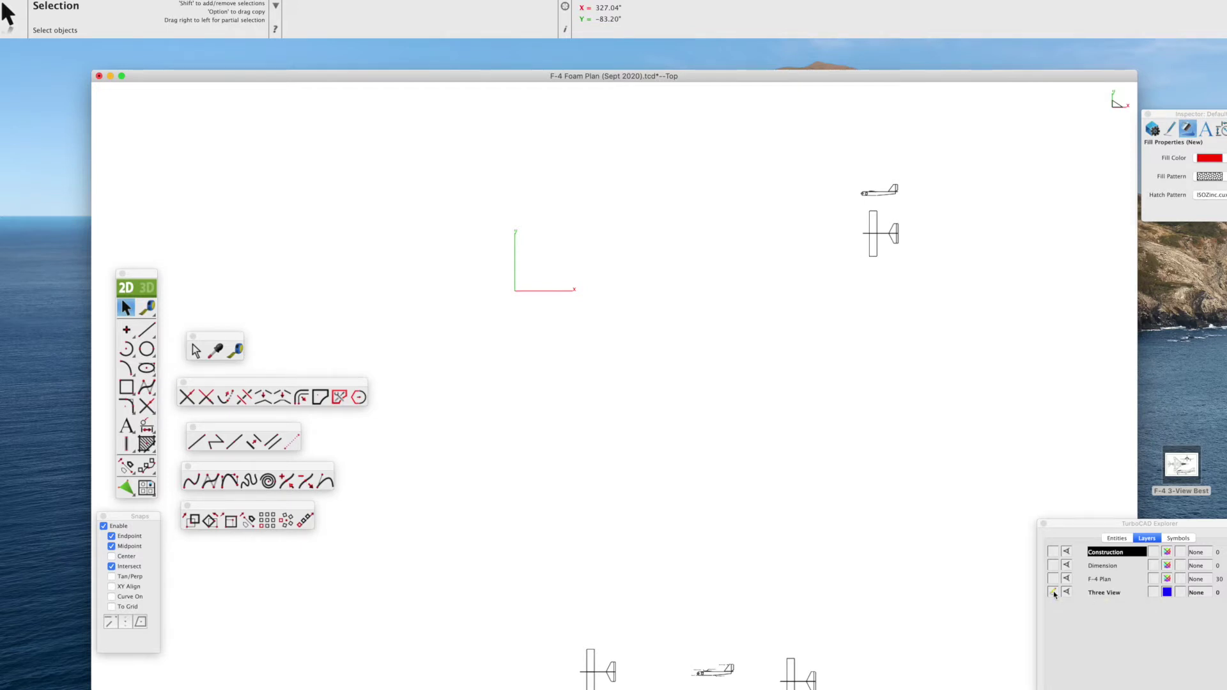
pyautogui.moveTo(1179, 465); pyautogui.dragTo(822, 442)
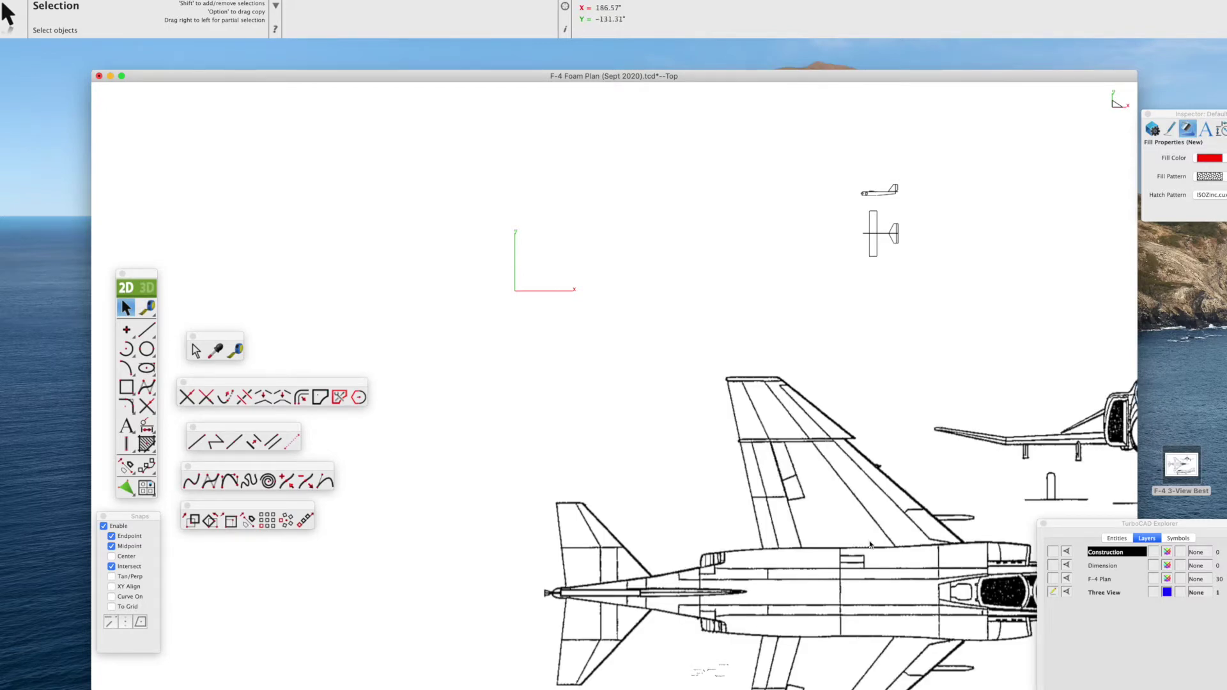
# Move the F-4 image just left of the origin and make F-4 Plan the active layer.
pyautogui.scroll(-5, 871, 544)
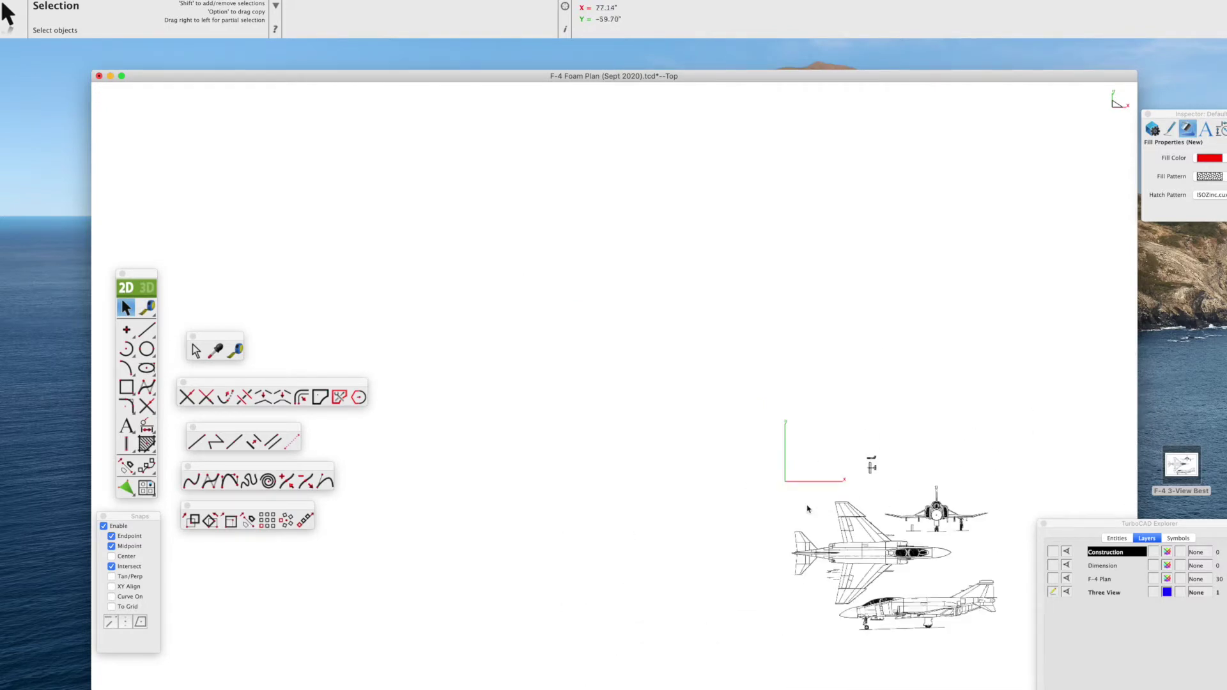
pyautogui.moveTo(729, 476); pyautogui.dragTo(998, 650)
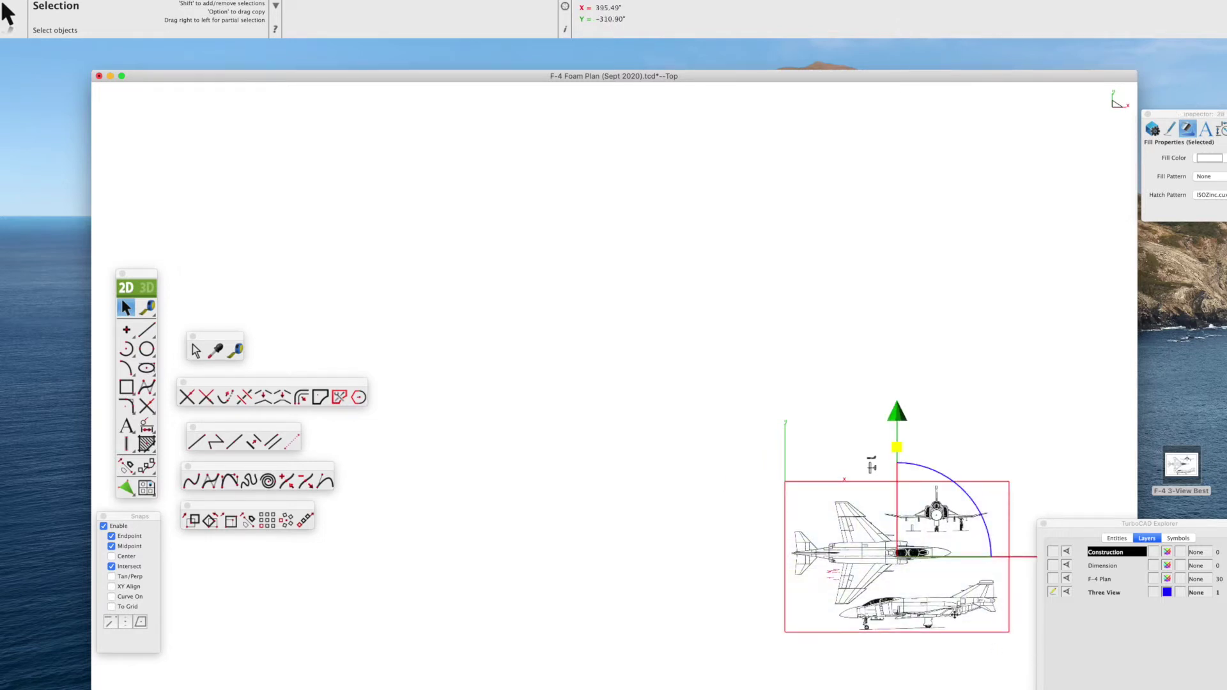
pyautogui.moveTo(845, 549); pyautogui.dragTo(651, 445)
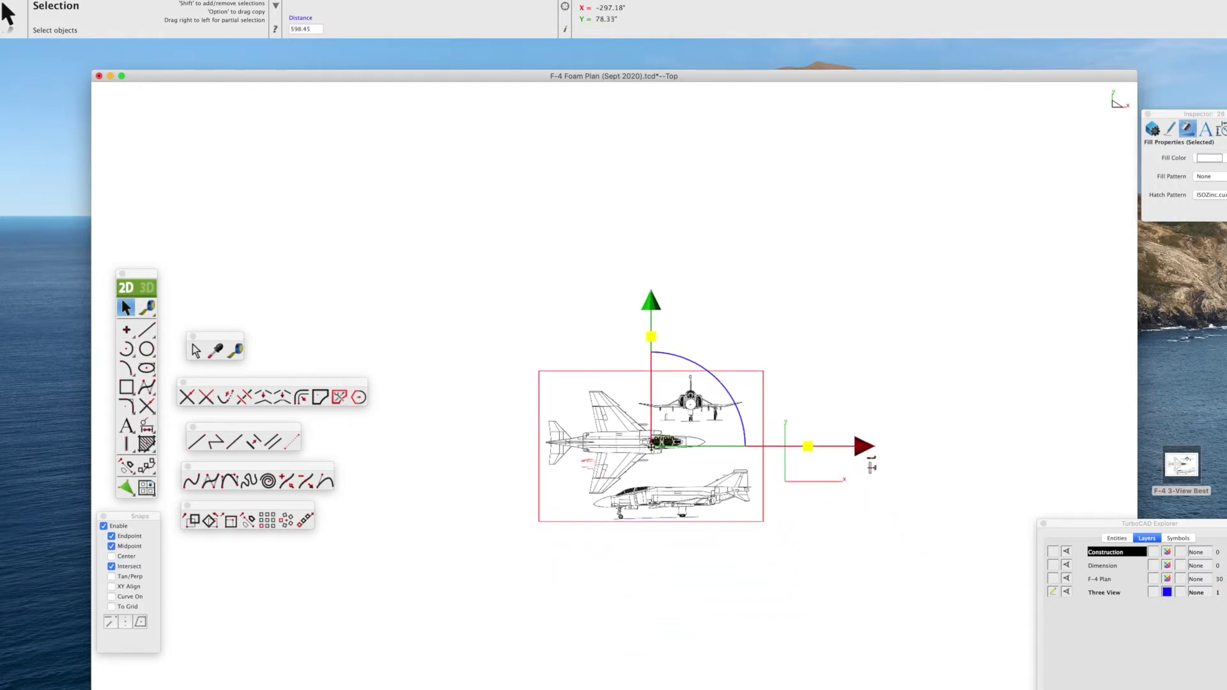
pyautogui.click(808, 544)
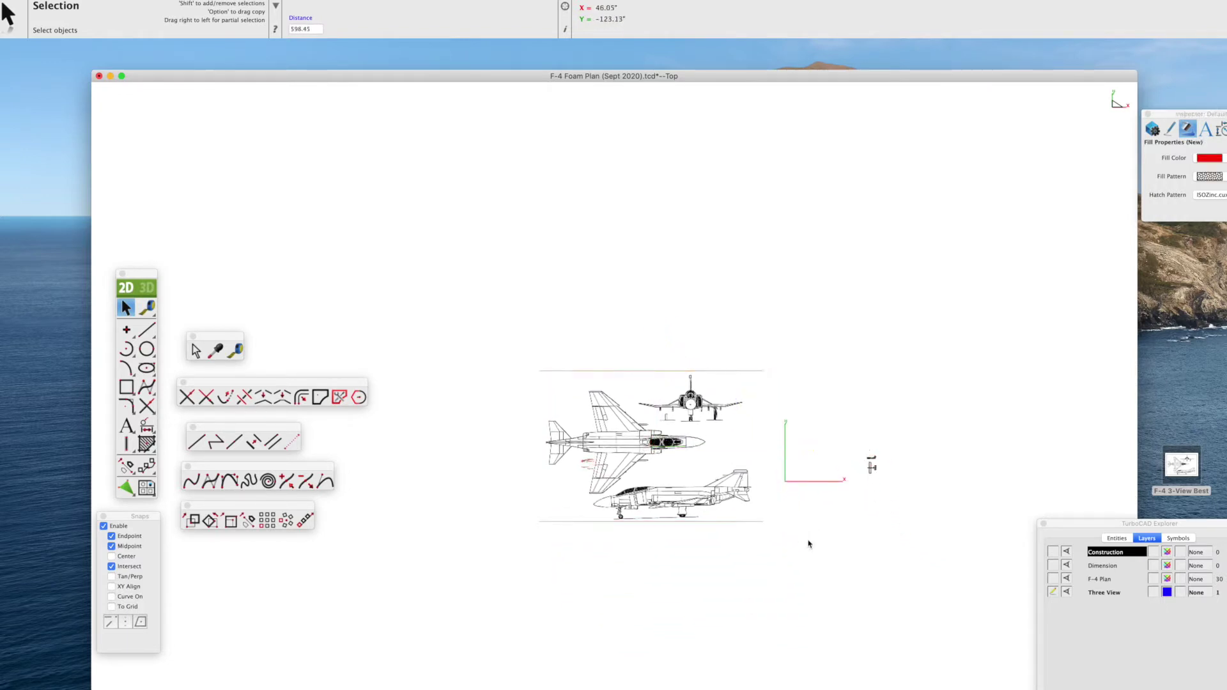
pyautogui.click(1053, 578)
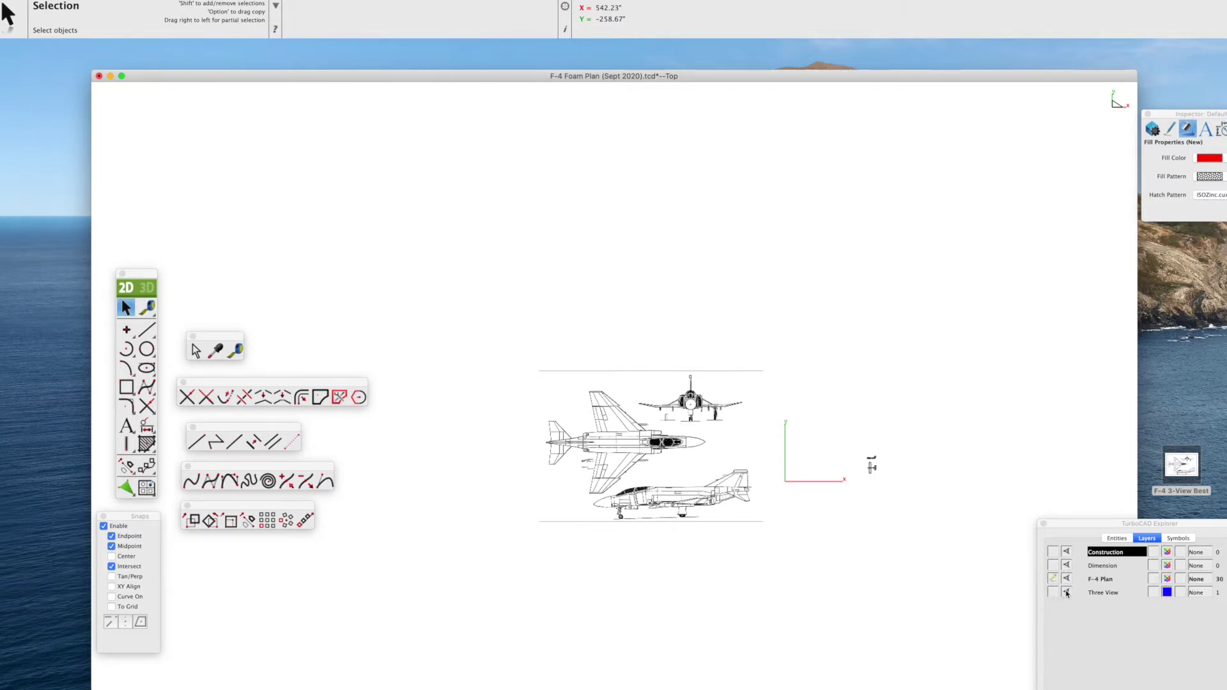
# On the active Three View layer, move the F-4 image up and scale it to about 0.27.
pyautogui.click(1066, 593)
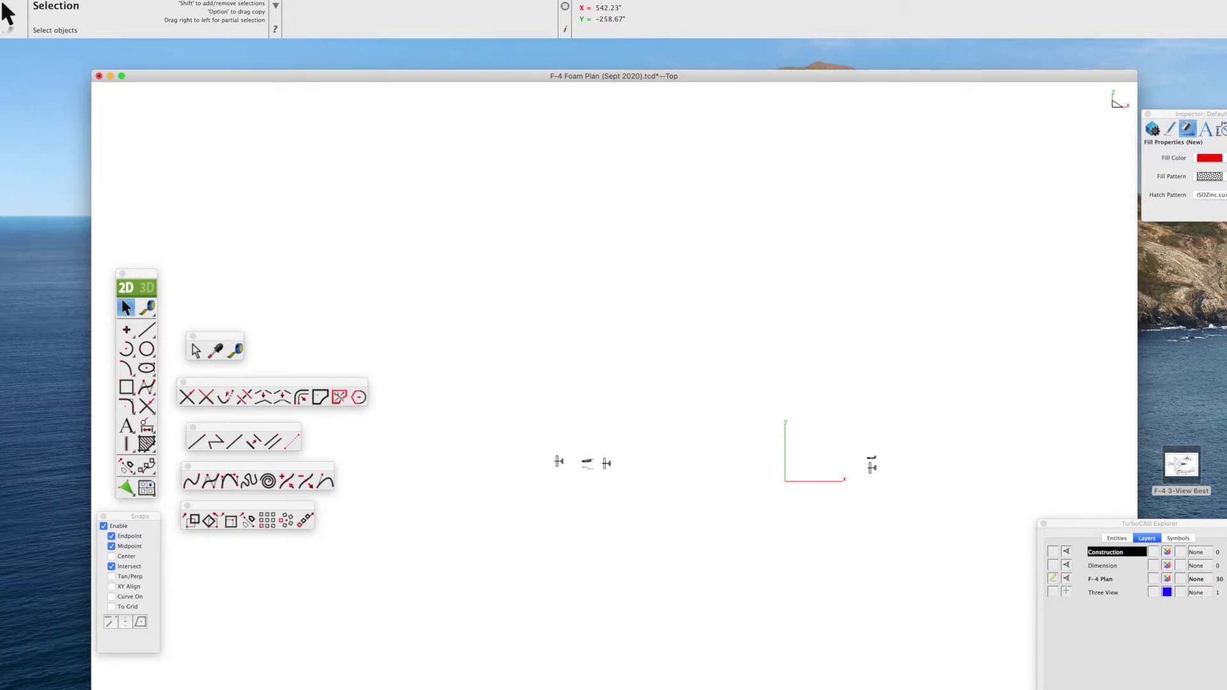
pyautogui.click(1066, 593)
pyautogui.click(1053, 592)
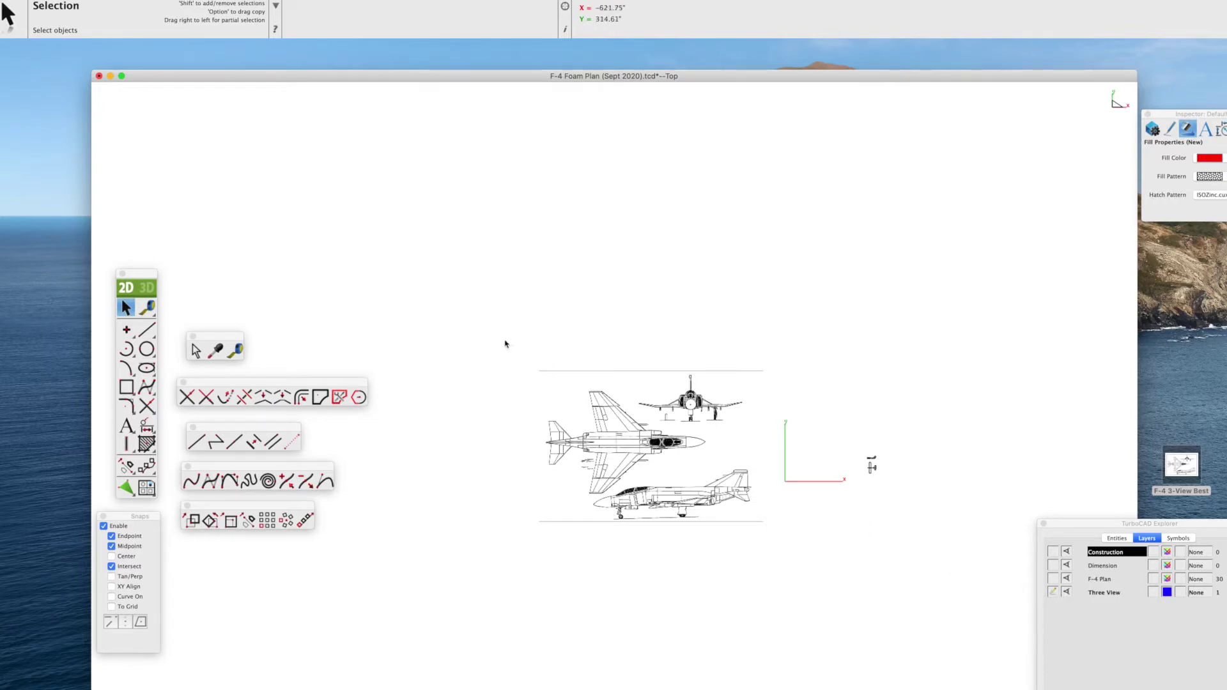
pyautogui.moveTo(504, 340)
pyautogui.mouseDown()
pyautogui.moveTo(802, 526)
pyautogui.moveTo(802, 548)
pyautogui.mouseUp()
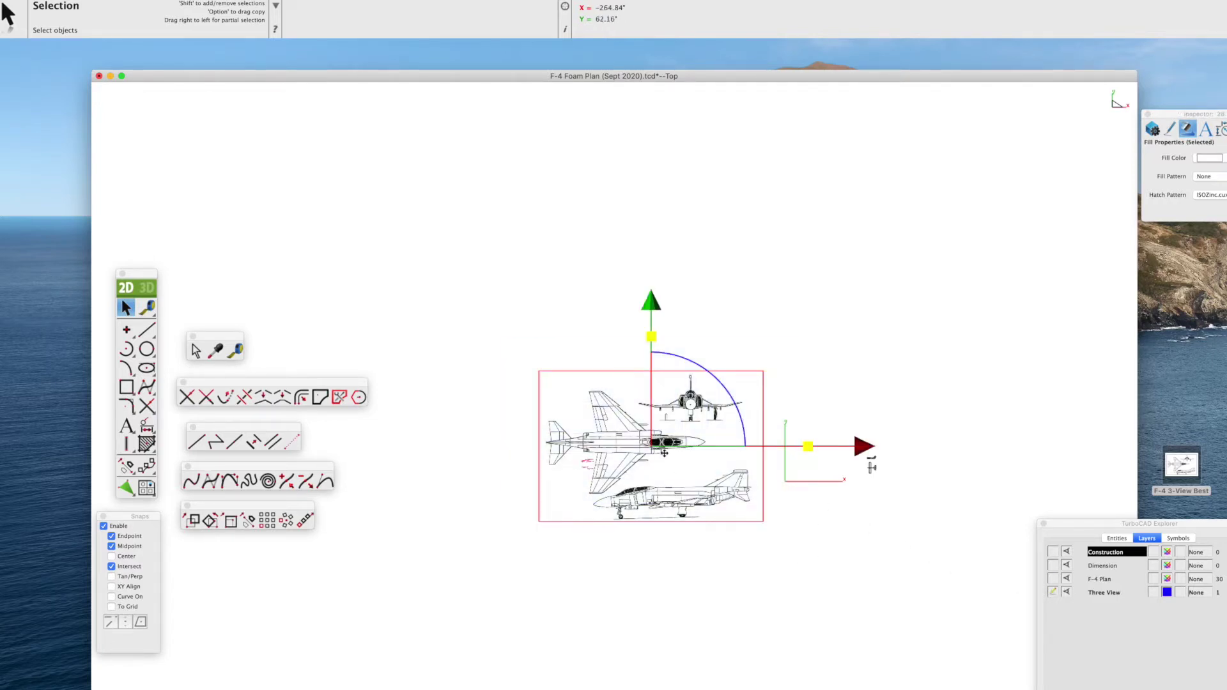
pyautogui.moveTo(651, 447); pyautogui.dragTo(653, 342)
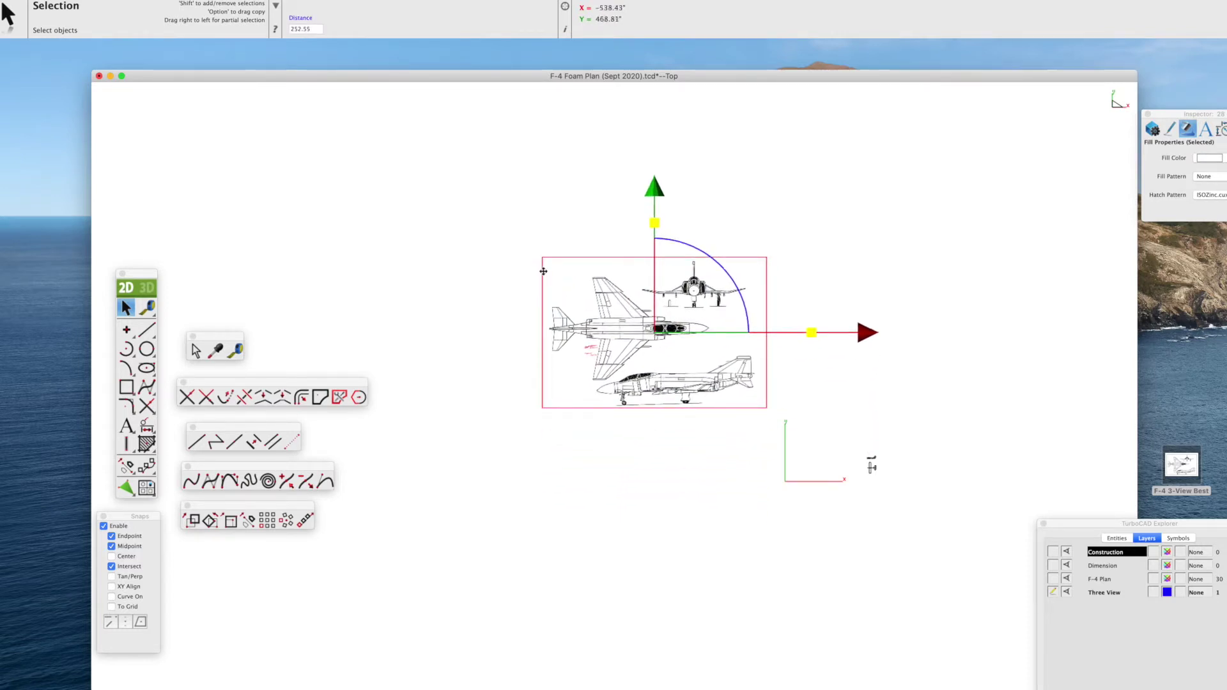
pyautogui.moveTo(812, 332); pyautogui.dragTo(697, 329)
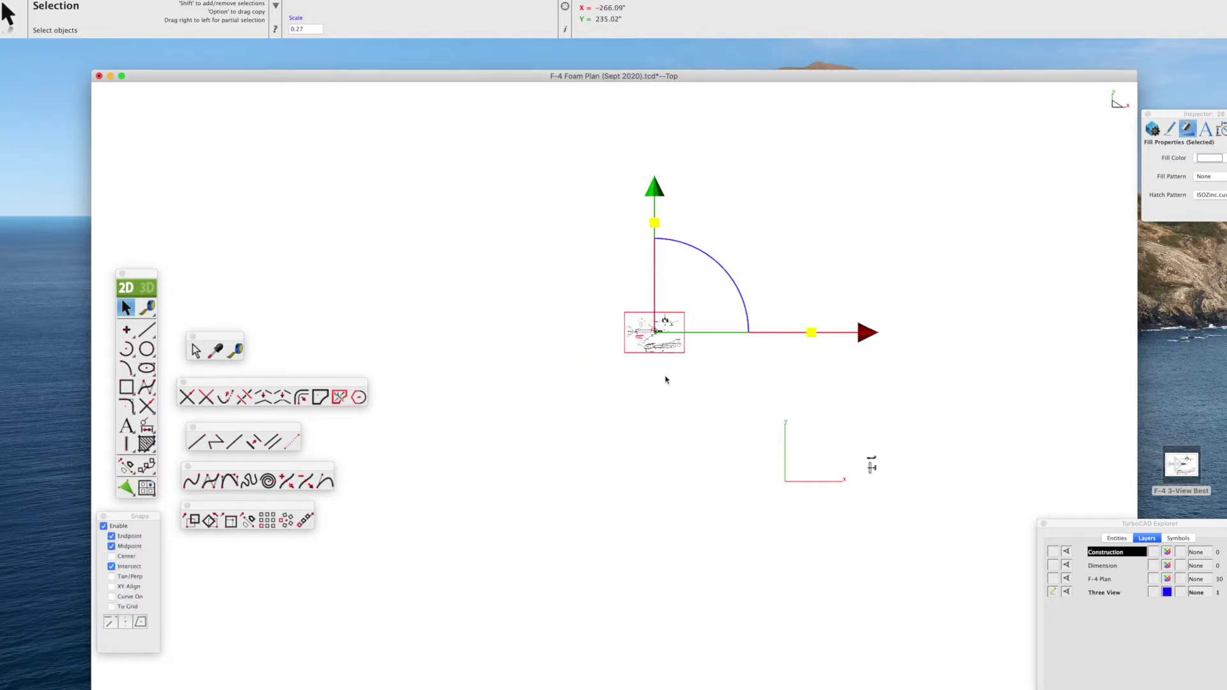
pyautogui.click(665, 379)
# Centre the F-4 image over the drawing origin and reactivate the F-4 Plan layer.
pyautogui.scroll(5, 641, 362)
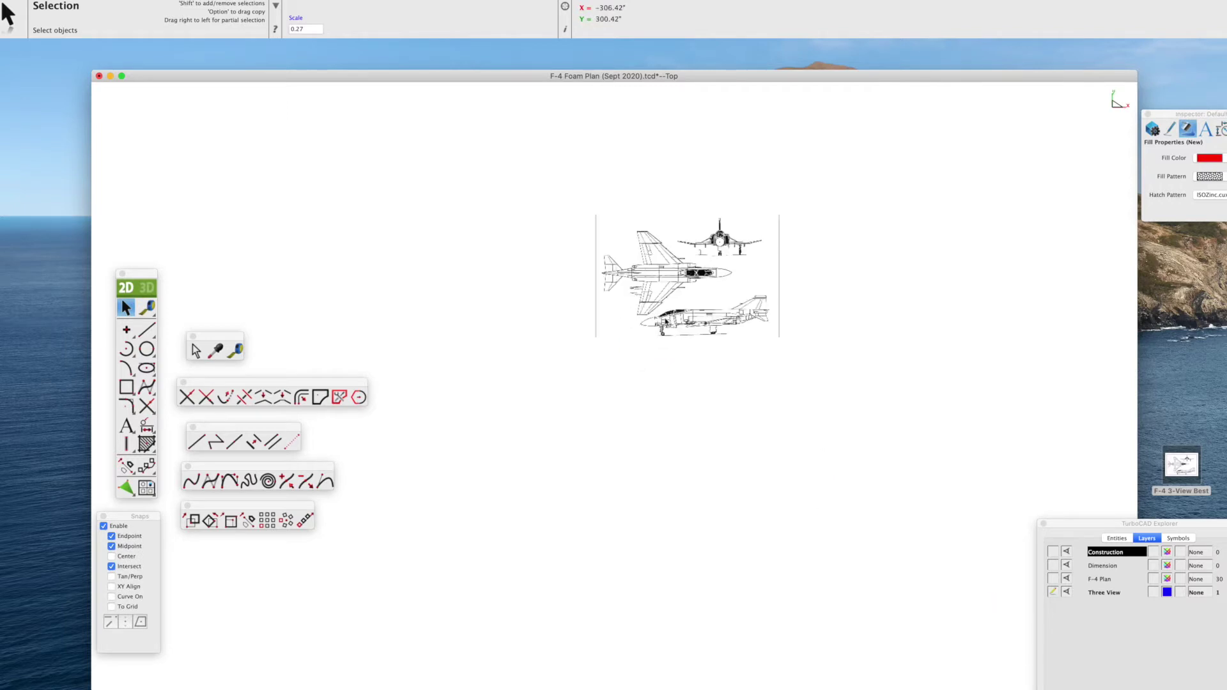
pyautogui.scroll(2, 665, 321)
pyautogui.scroll(-4, 665, 320)
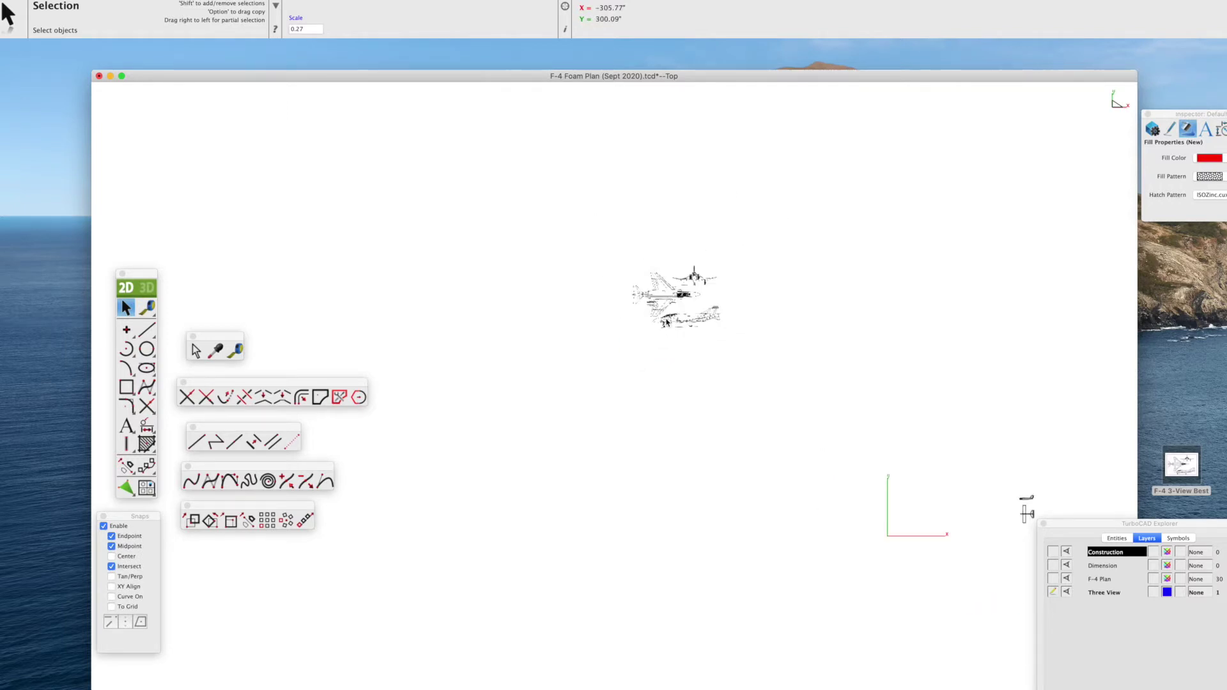
pyautogui.moveTo(590, 240)
pyautogui.mouseDown()
pyautogui.moveTo(712, 277)
pyautogui.moveTo(760, 364)
pyautogui.mouseUp()
pyautogui.moveTo(687, 299)
pyautogui.mouseDown()
pyautogui.moveTo(802, 461)
pyautogui.moveTo(676, 415)
pyautogui.mouseUp()
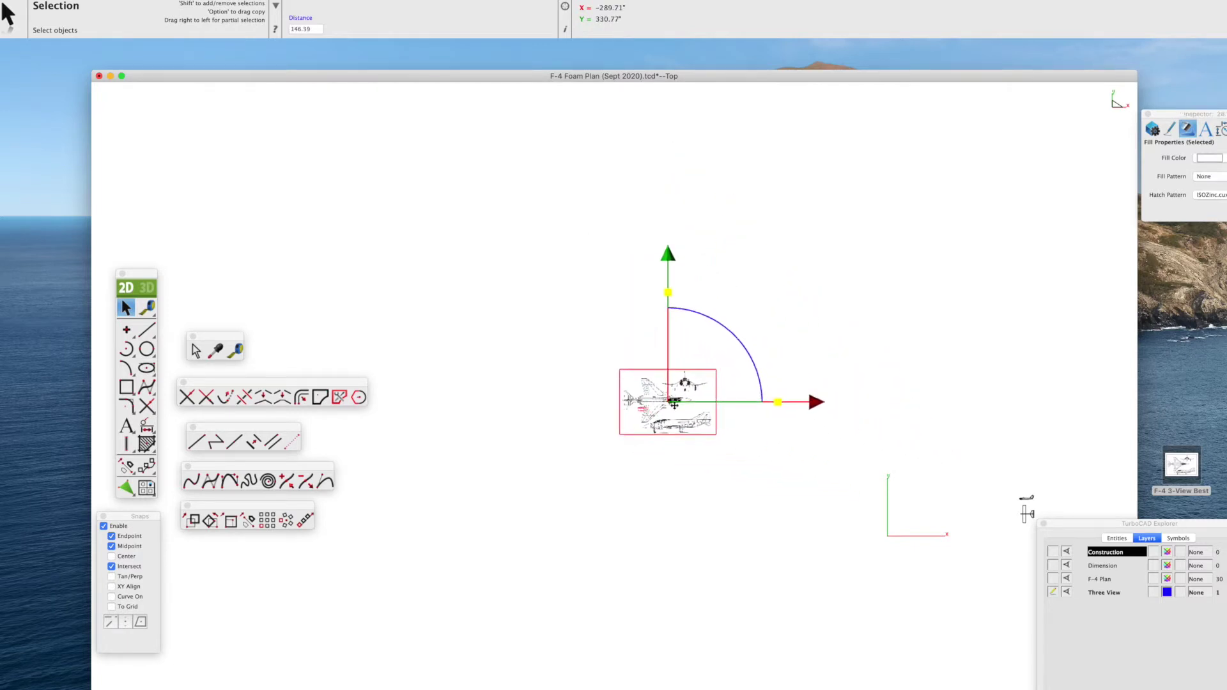
pyautogui.click(1053, 579)
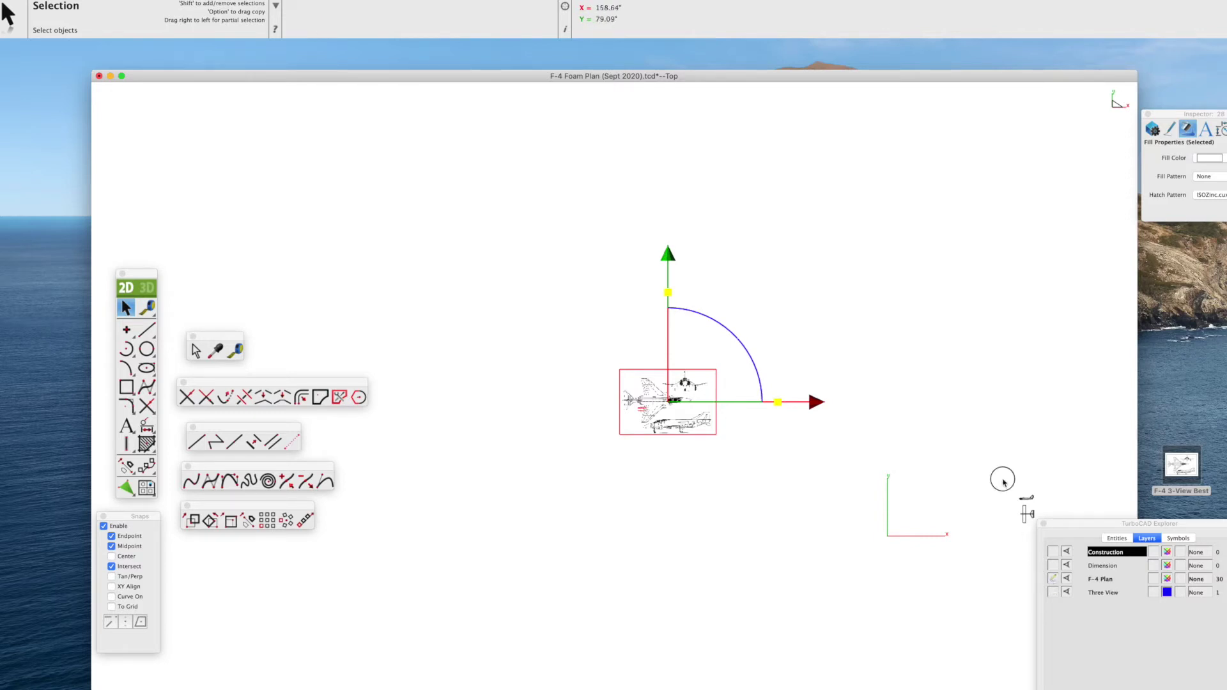
# Move the origin marker up-left beside the aircraft and copy it.
pyautogui.click(1027, 509)
pyautogui.moveTo(1027, 509)
pyautogui.mouseDown()
pyautogui.moveTo(841, 411)
pyautogui.moveTo(788, 397)
pyautogui.mouseUp()
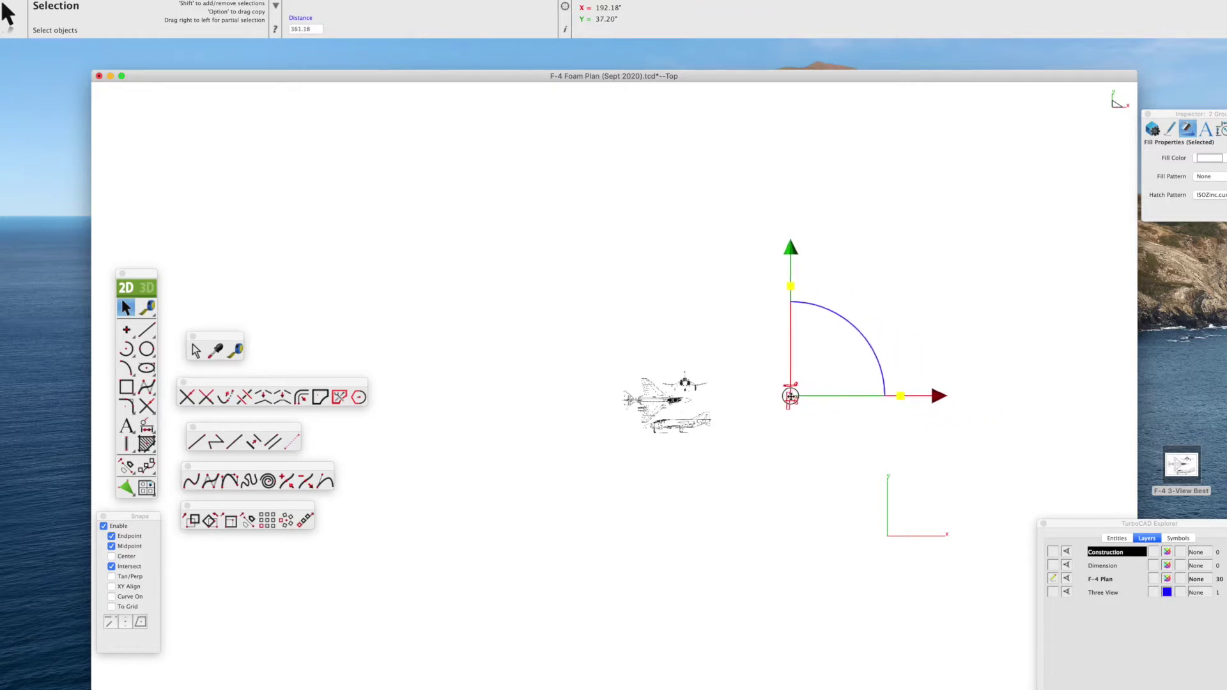
pyautogui.click(164, 2)
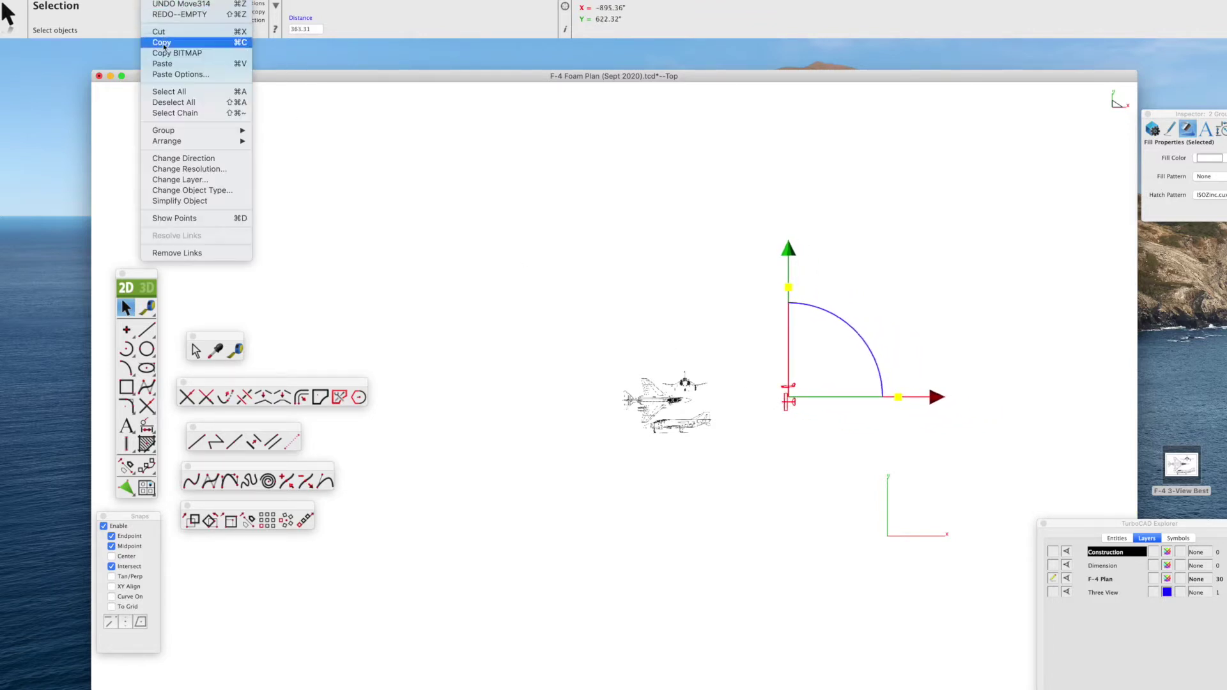
pyautogui.press('Return')
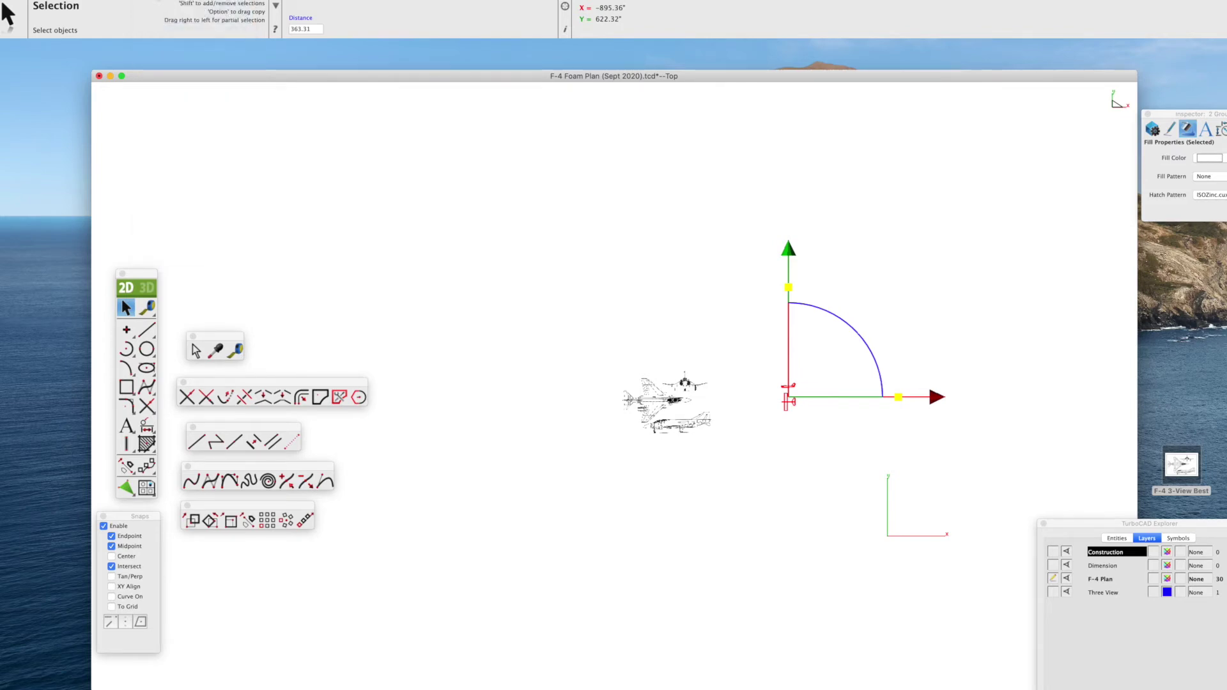
# Paste a copy of the marker right of the F-4 image, zoom in, and activate Three View.
pyautogui.click(164, 1)
pyautogui.click(167, 63)
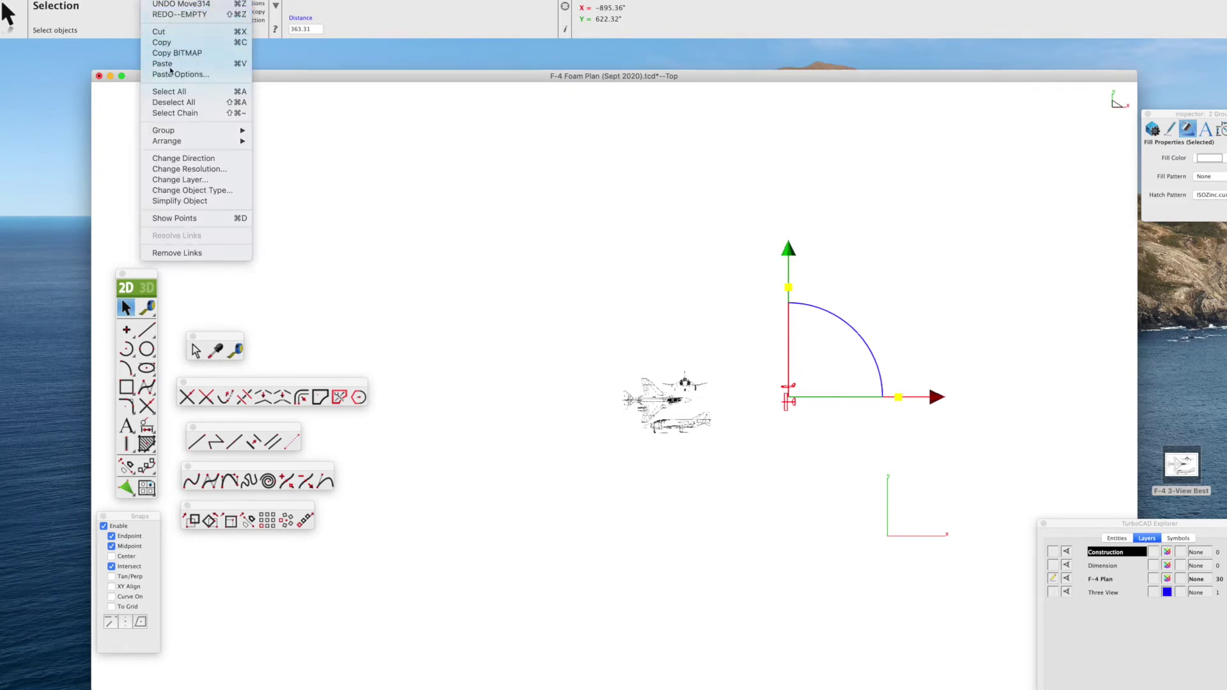
pyautogui.moveTo(789, 398); pyautogui.dragTo(1016, 446)
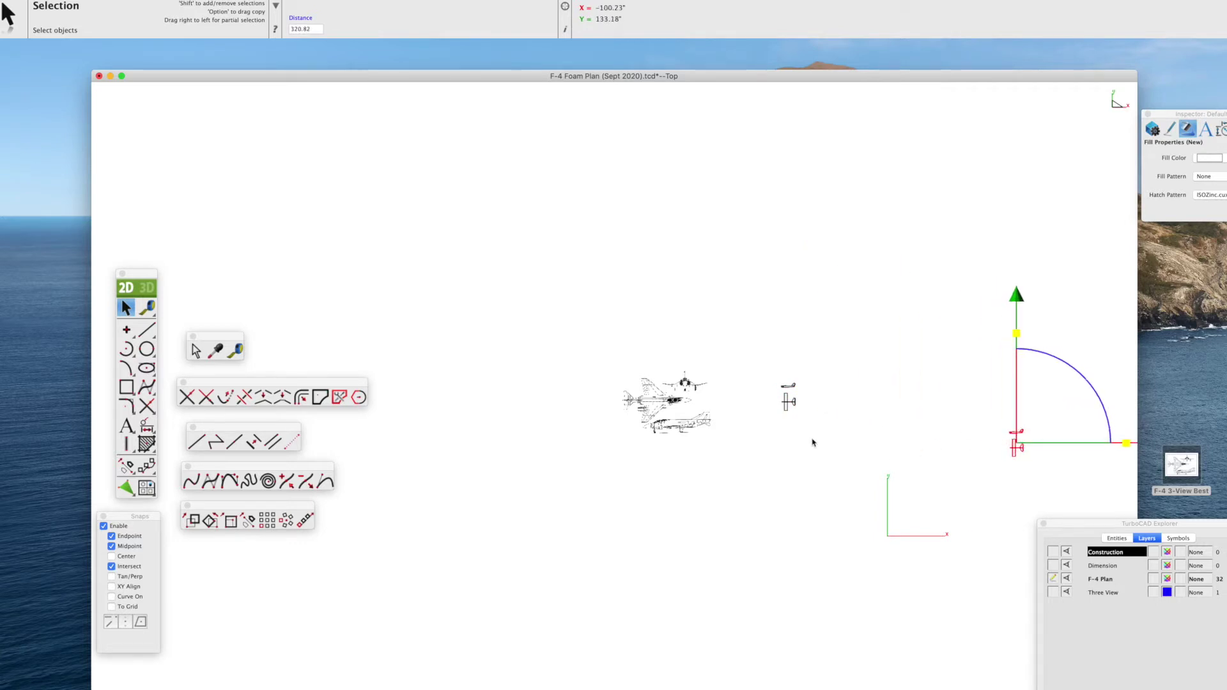
pyautogui.click(778, 435)
pyautogui.scroll(5, 763, 396)
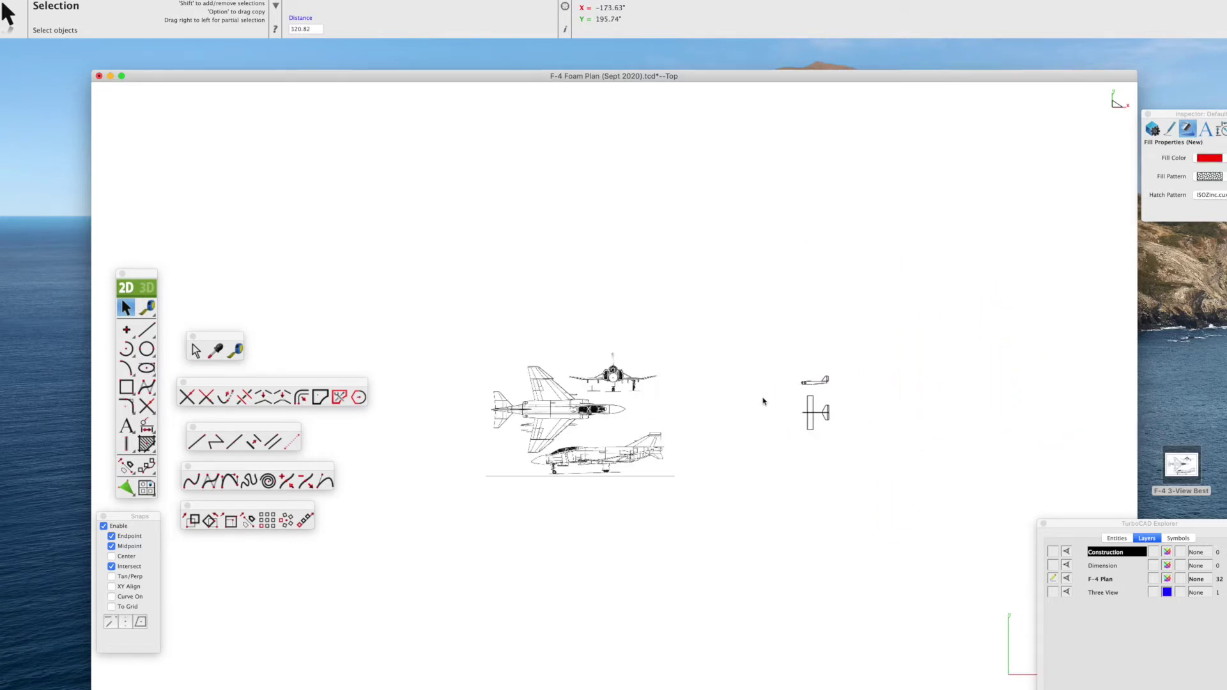
pyautogui.click(1052, 594)
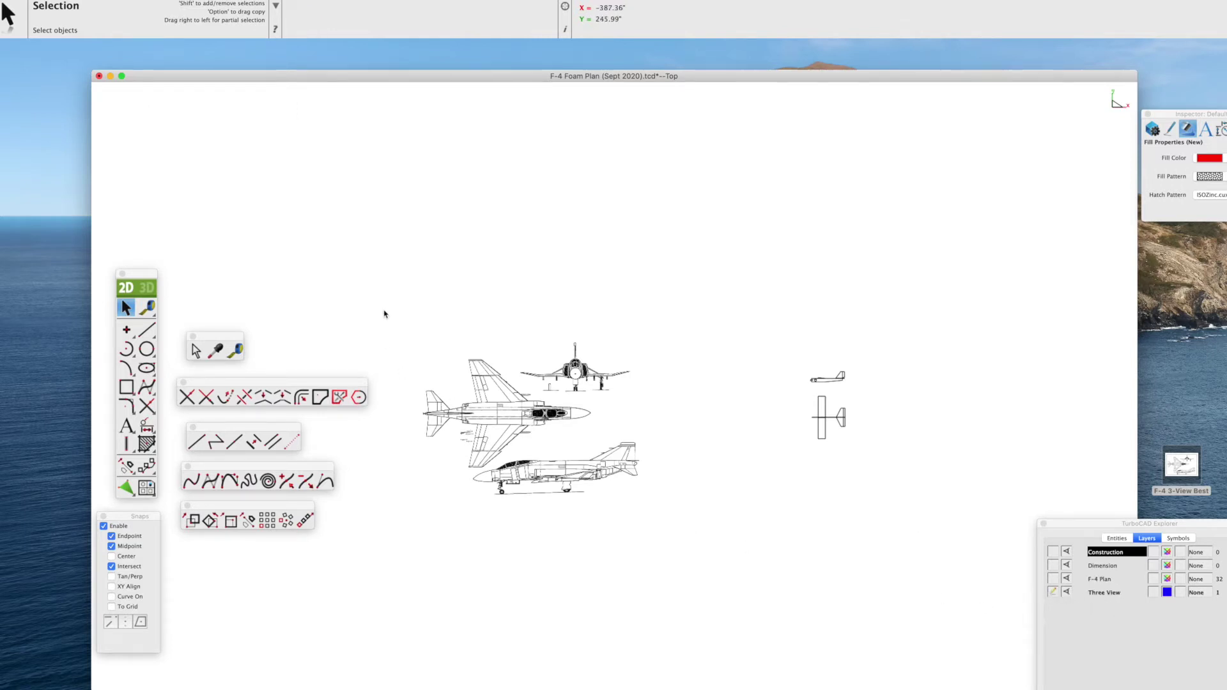
# Rescale the F-4 three-view image to 0.92, shift it right, and reactivate F-4 Plan.
pyautogui.moveTo(383, 309); pyautogui.dragTo(694, 543)
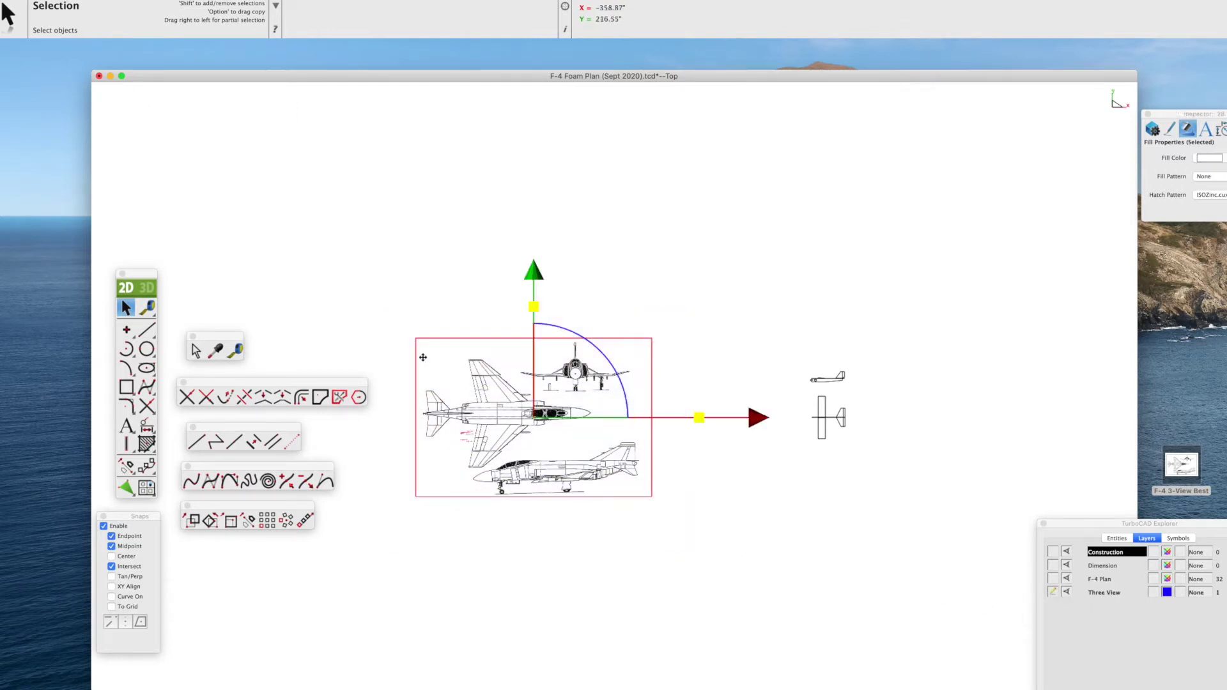
pyautogui.moveTo(698, 417); pyautogui.dragTo(626, 412)
pyautogui.moveTo(543, 423); pyautogui.dragTo(632, 422)
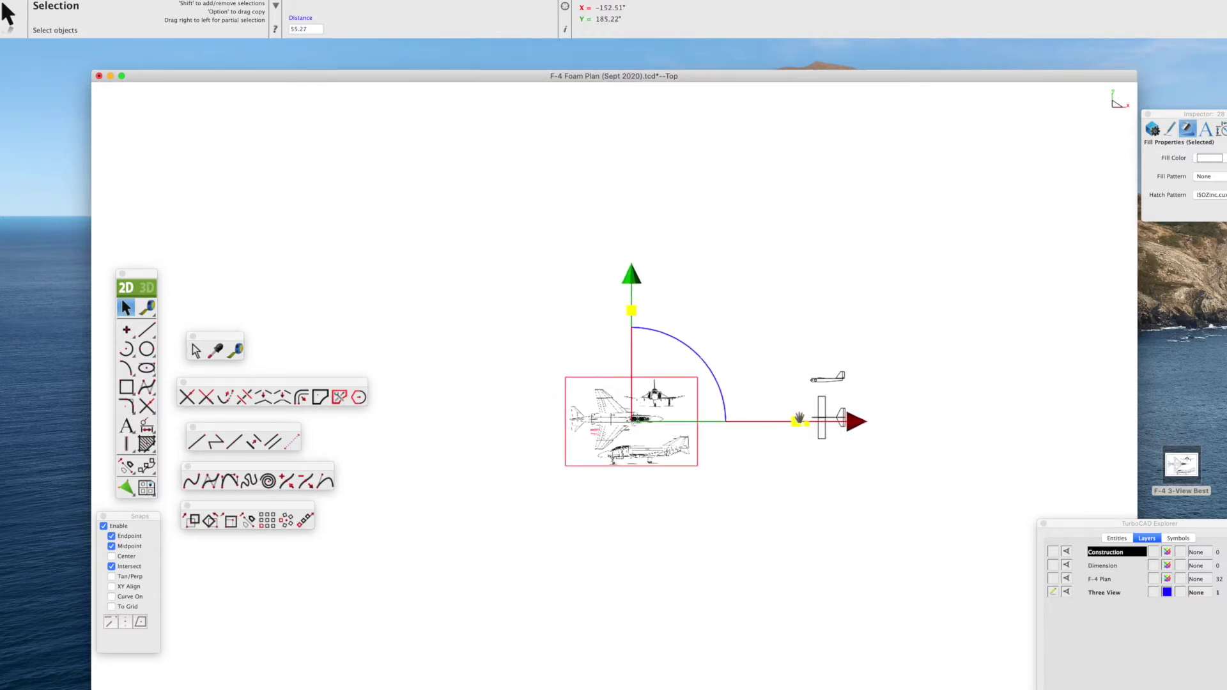
pyautogui.moveTo(798, 422); pyautogui.dragTo(785, 421)
pyautogui.click(761, 462)
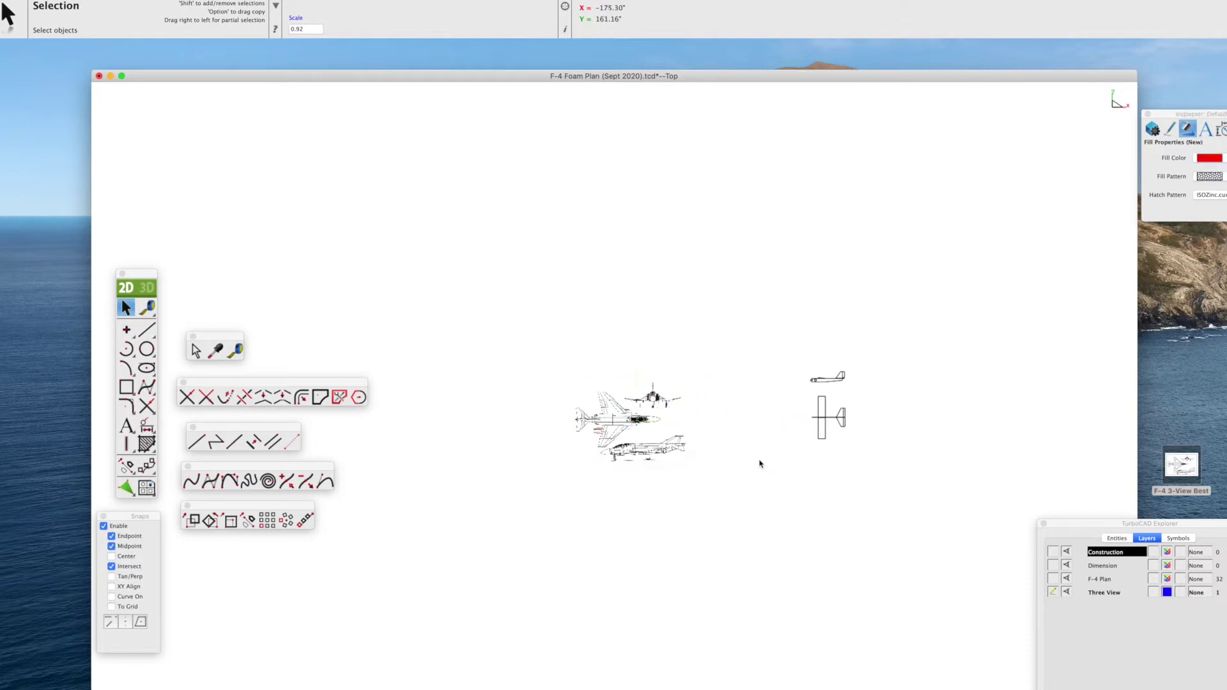
pyautogui.click(1053, 579)
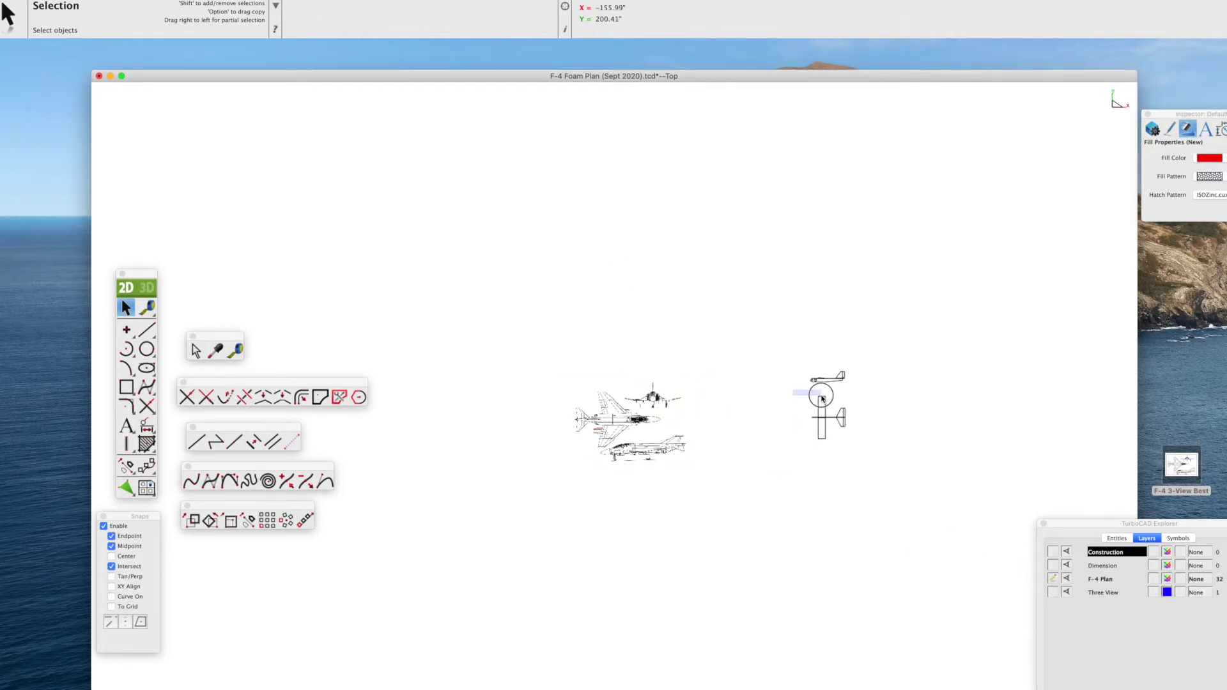
# Lay the small cross-shaped wing plan over the F-4 top view to compare sizes.
pyautogui.click(820, 417)
pyautogui.moveTo(821, 415)
pyautogui.mouseDown()
pyautogui.moveTo(610, 419)
pyautogui.moveTo(758, 420)
pyautogui.mouseUp()
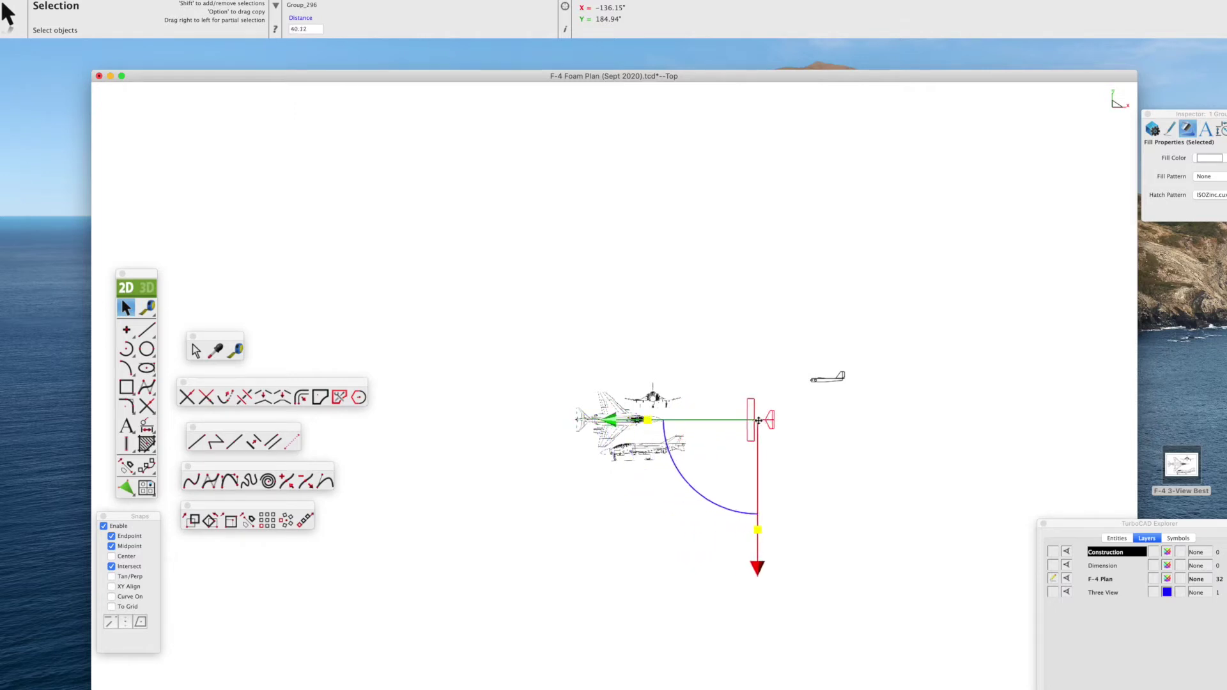
pyautogui.click(657, 541)
pyautogui.scroll(5, 657, 537)
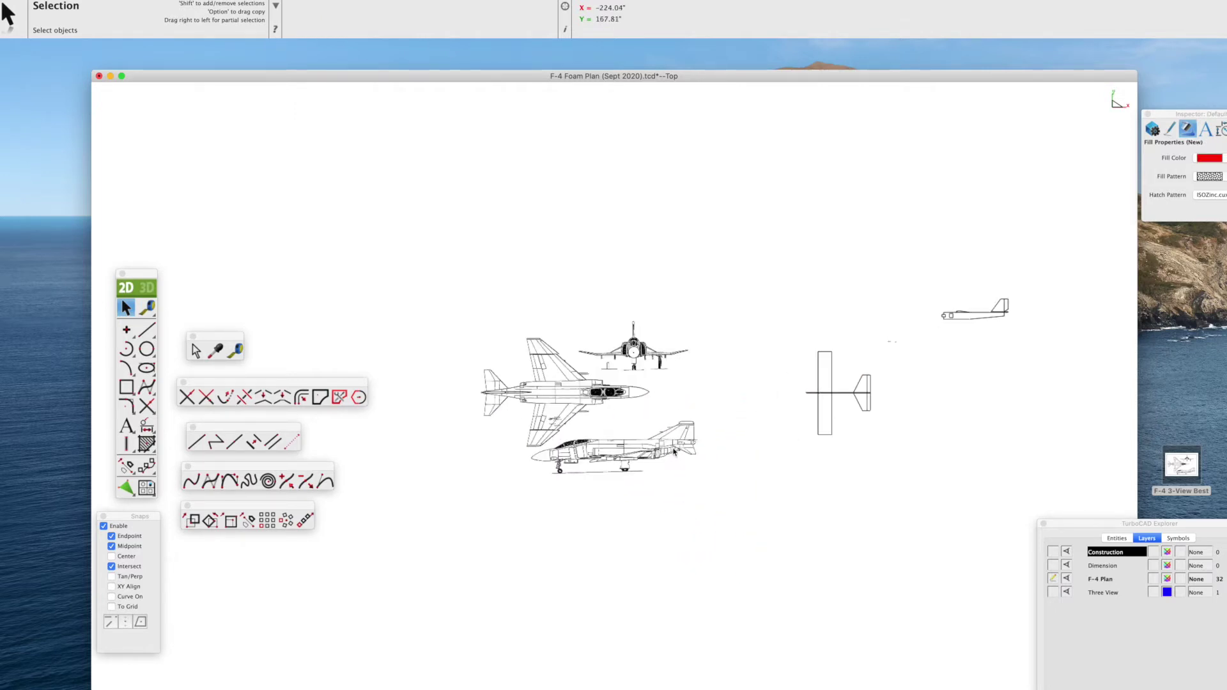
# Activate Three View, select the F-4 image, and drag its scale handle smaller.
pyautogui.click(1053, 592)
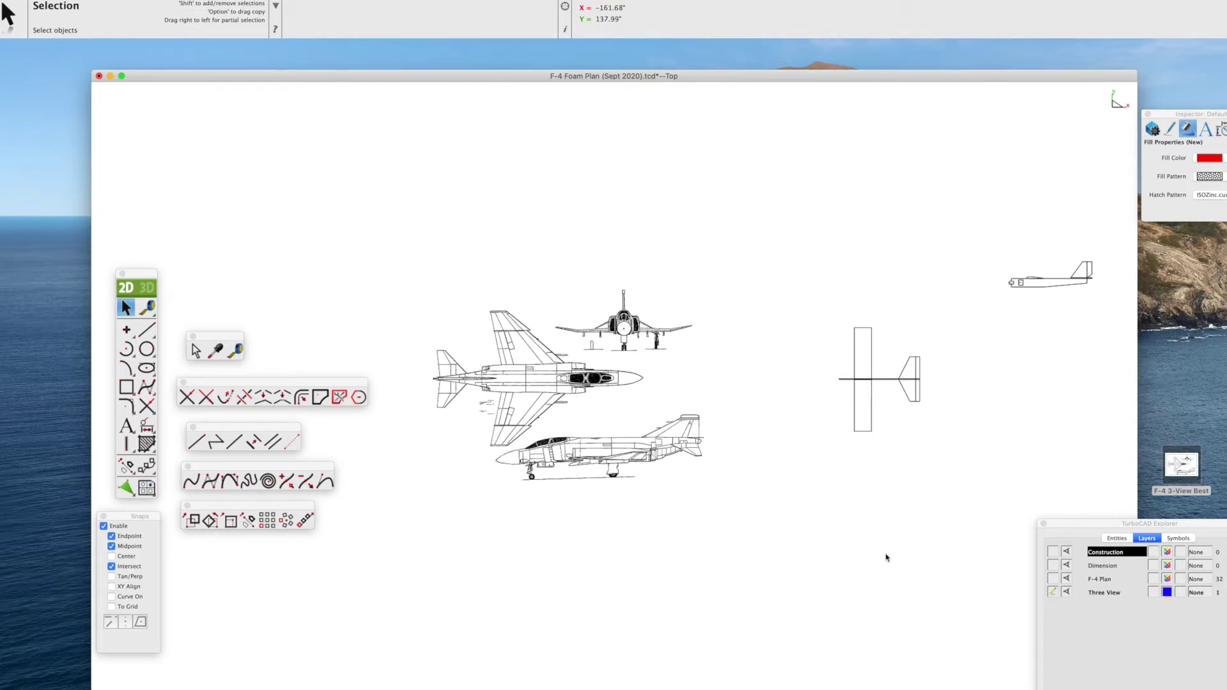
pyautogui.moveTo(395, 258); pyautogui.dragTo(751, 520)
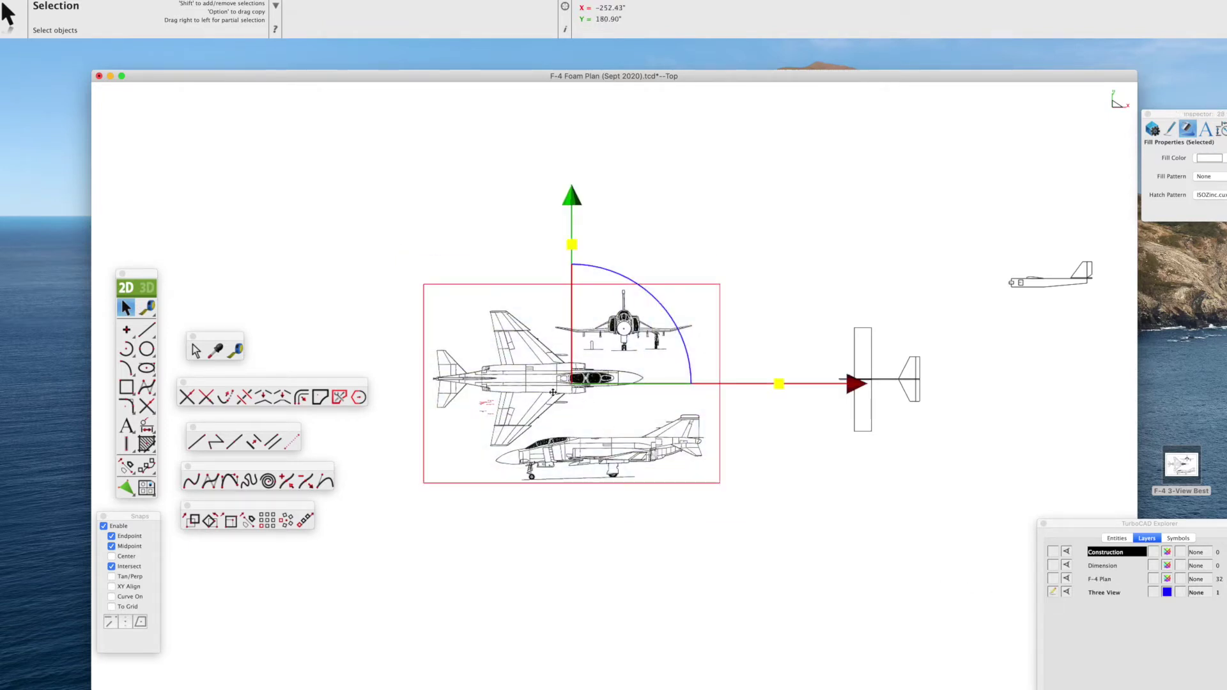
pyautogui.moveTo(778, 383); pyautogui.dragTo(756, 383)
# Move the wing plan over the F-4 top view to check the 0.89 scale.
pyautogui.click(867, 397)
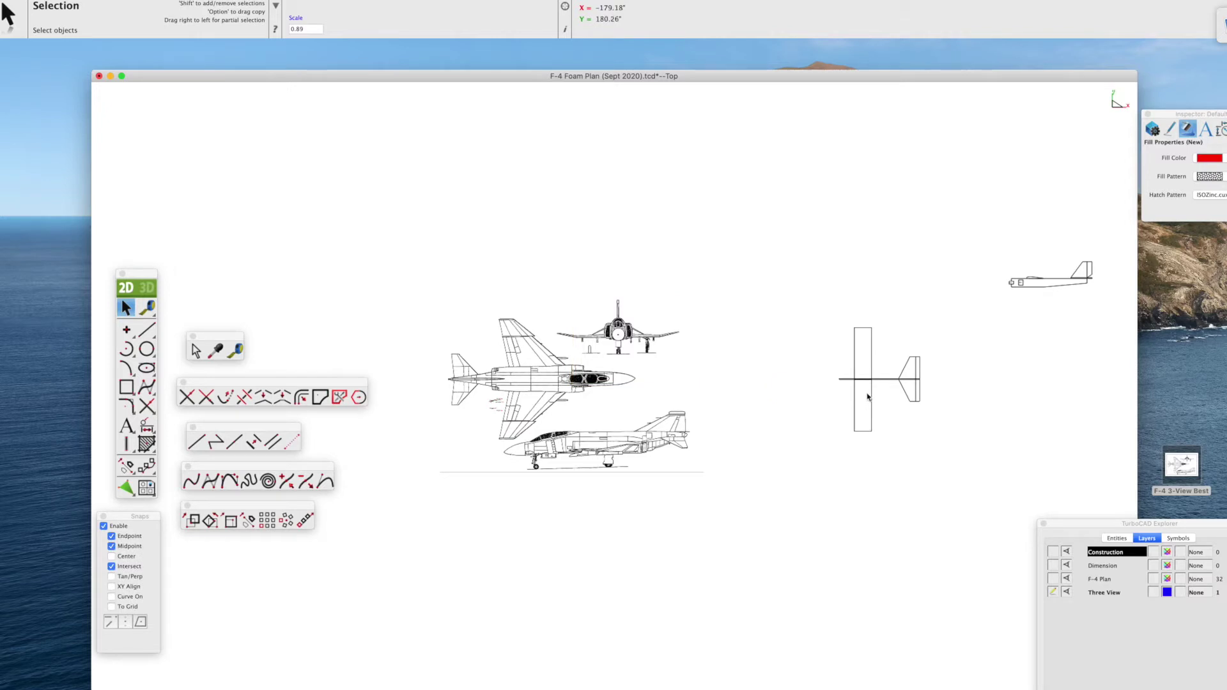
pyautogui.click(871, 382)
pyautogui.moveTo(875, 380)
pyautogui.mouseDown()
pyautogui.moveTo(523, 380)
pyautogui.moveTo(804, 381)
pyautogui.mouseUp()
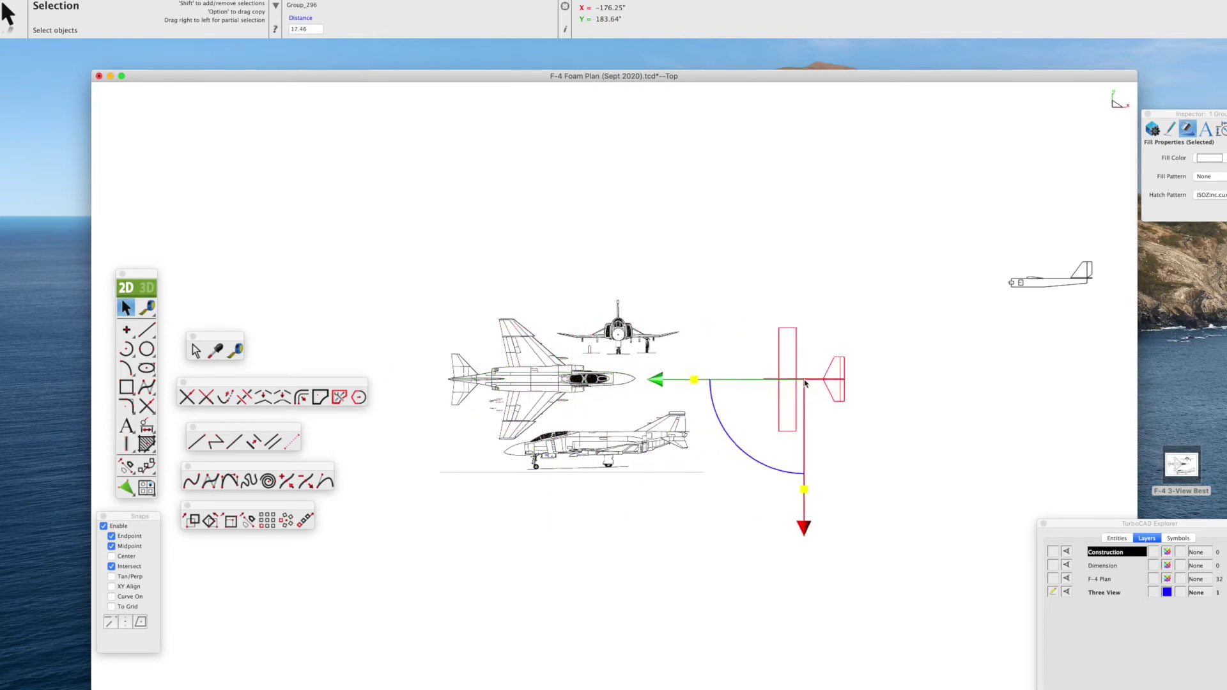
pyautogui.click(582, 534)
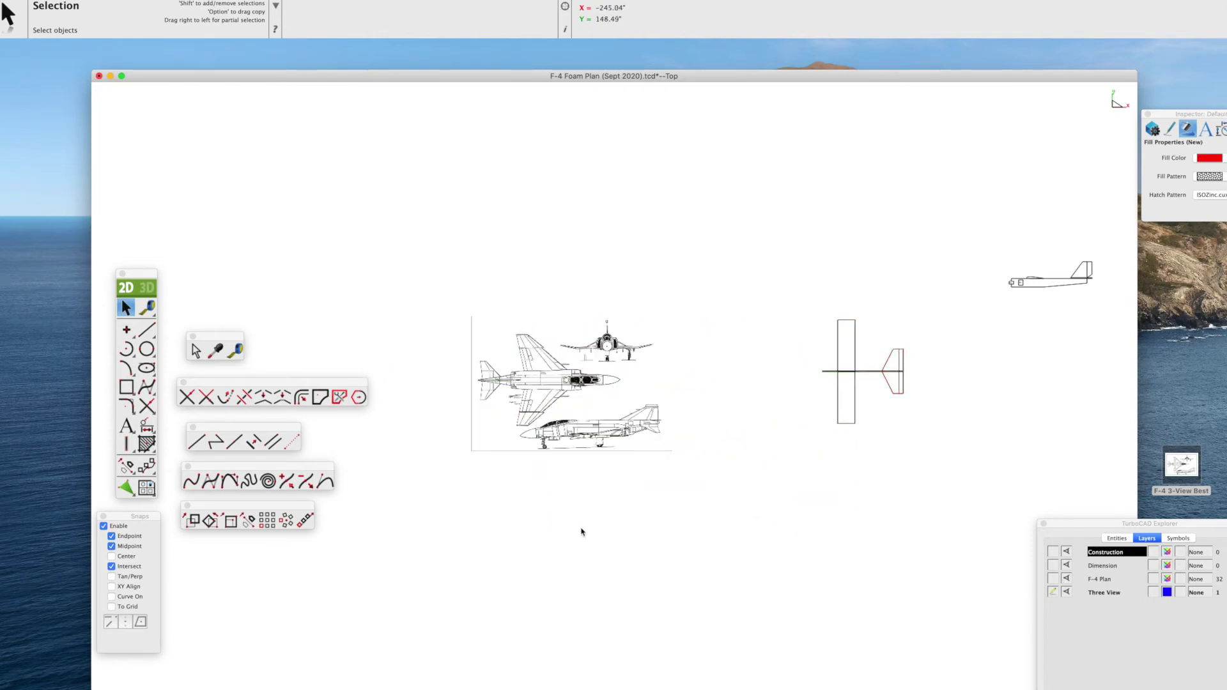
# Rotate the F-4 three-view 180° and drag the wing plan onto its top view.
pyautogui.moveTo(419, 278); pyautogui.dragTo(732, 512)
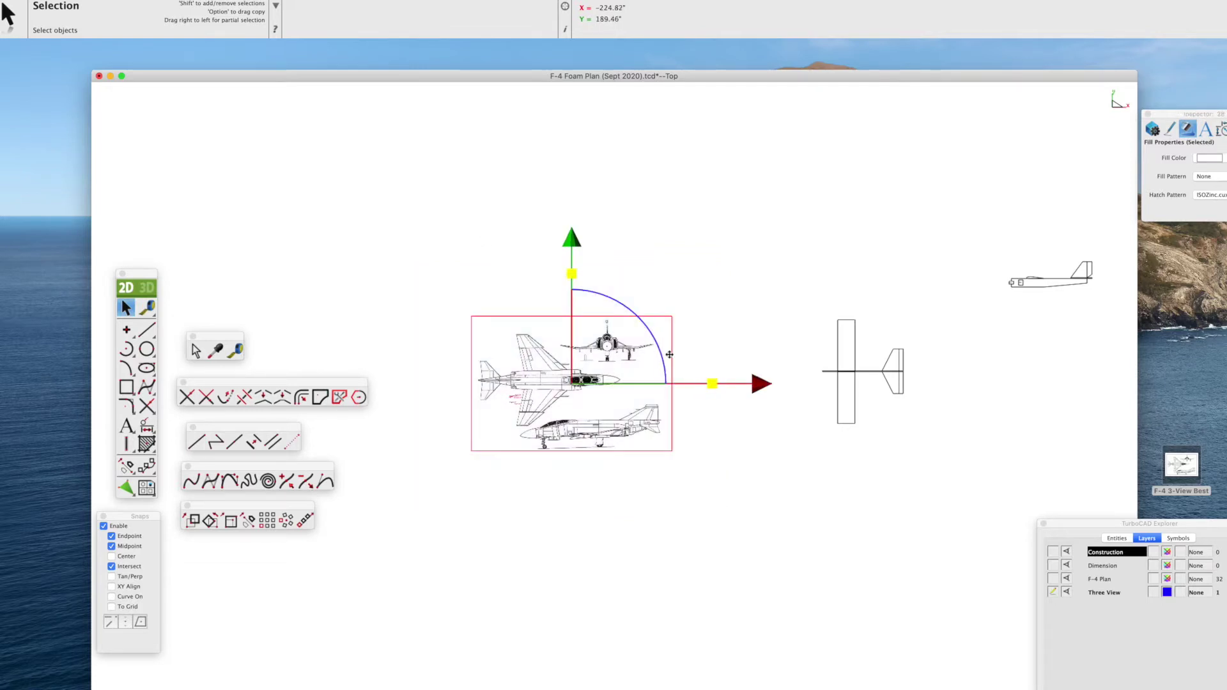
pyautogui.moveTo(657, 348); pyautogui.dragTo(492, 416)
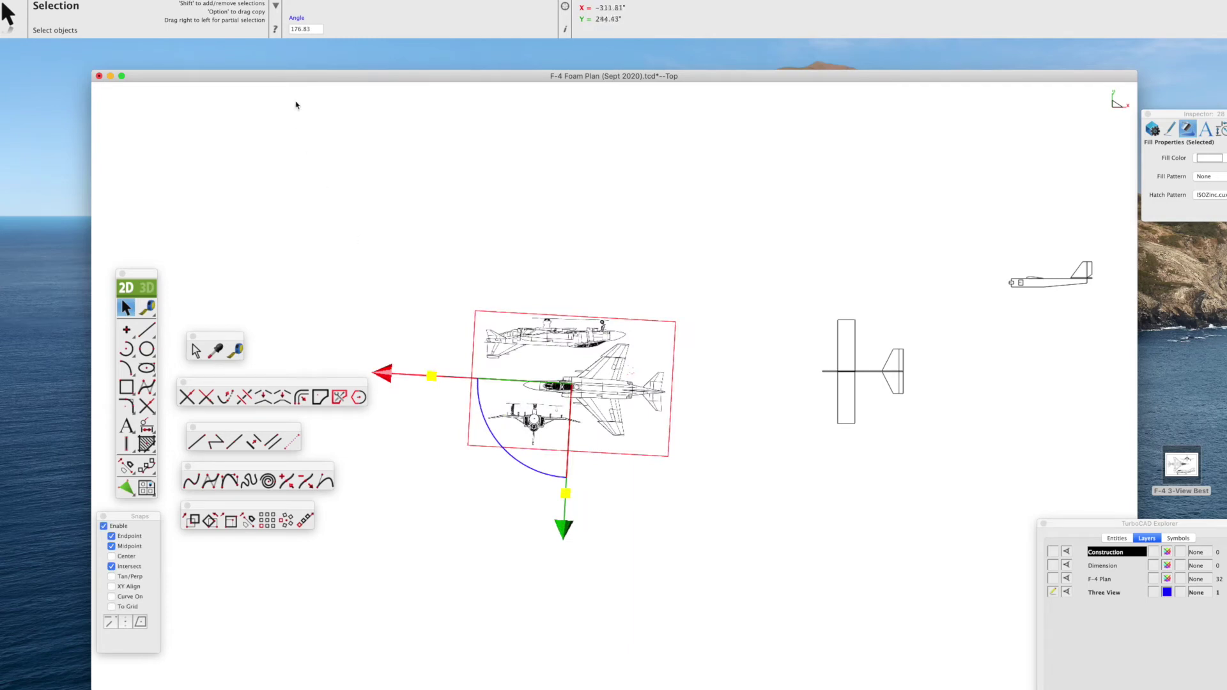
pyautogui.click(311, 29)
pyautogui.press('Return')
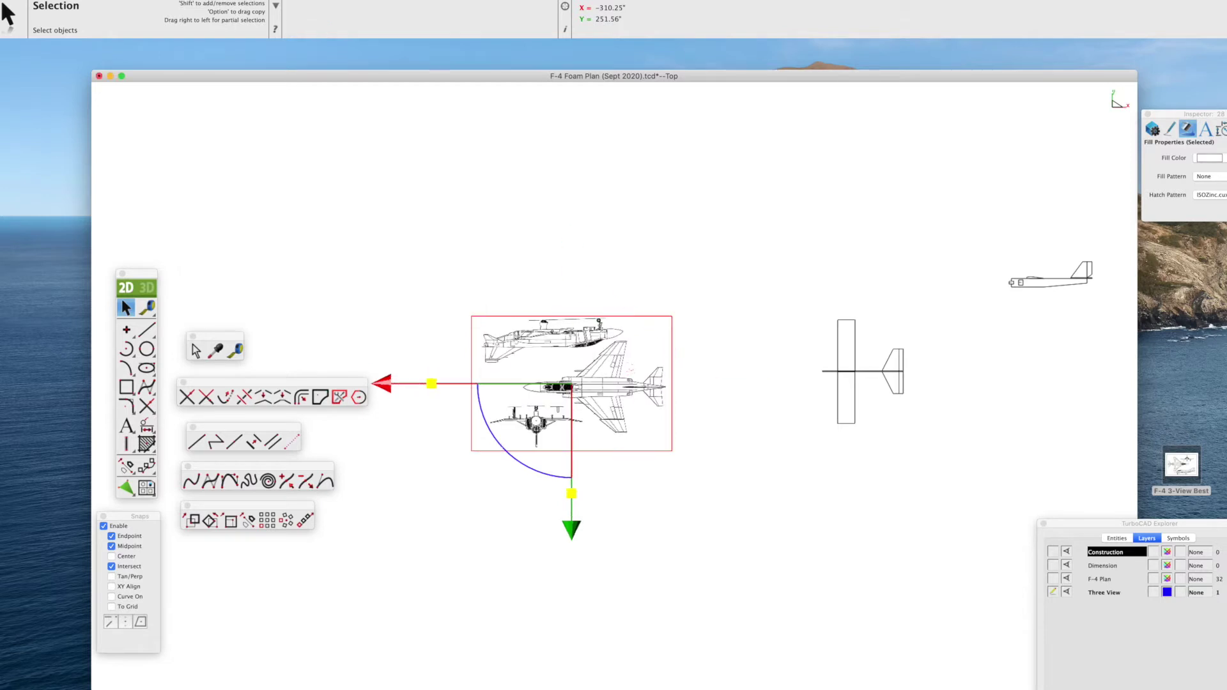
pyautogui.click(862, 372)
pyautogui.moveTo(862, 371)
pyautogui.mouseDown()
pyautogui.moveTo(604, 384)
pyautogui.moveTo(618, 388)
pyautogui.mouseUp()
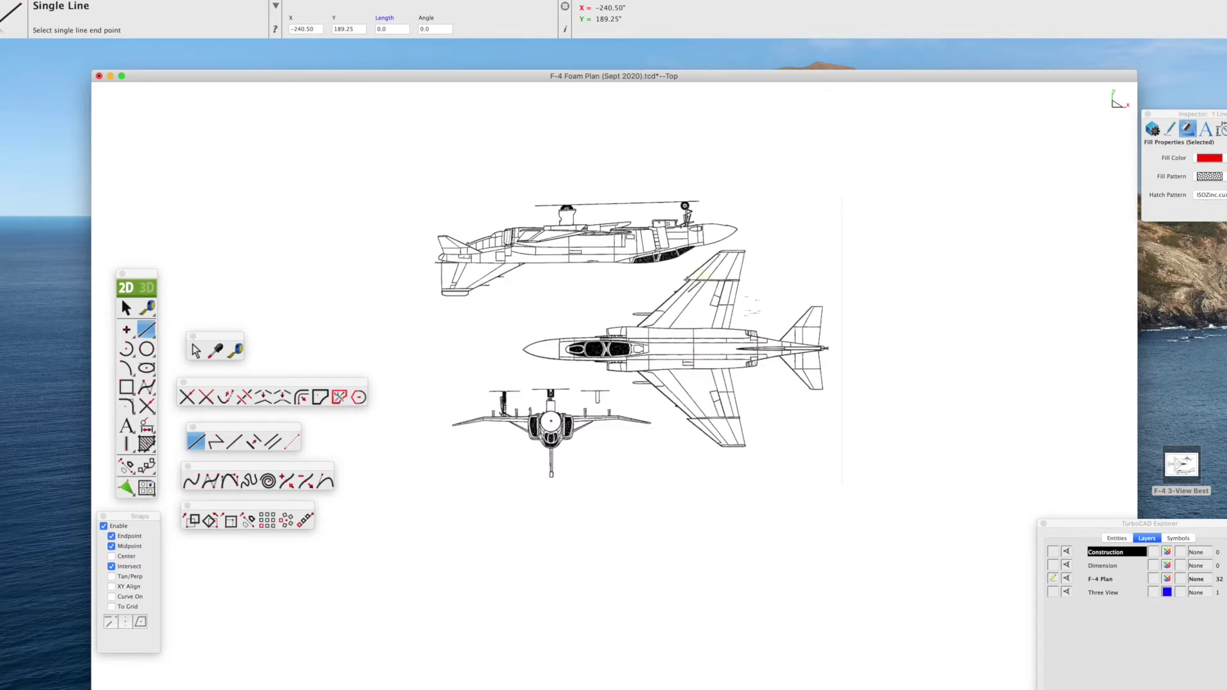
# Draw a centerline from the F-4's nose to just past its tail.
pyautogui.press('Escape')
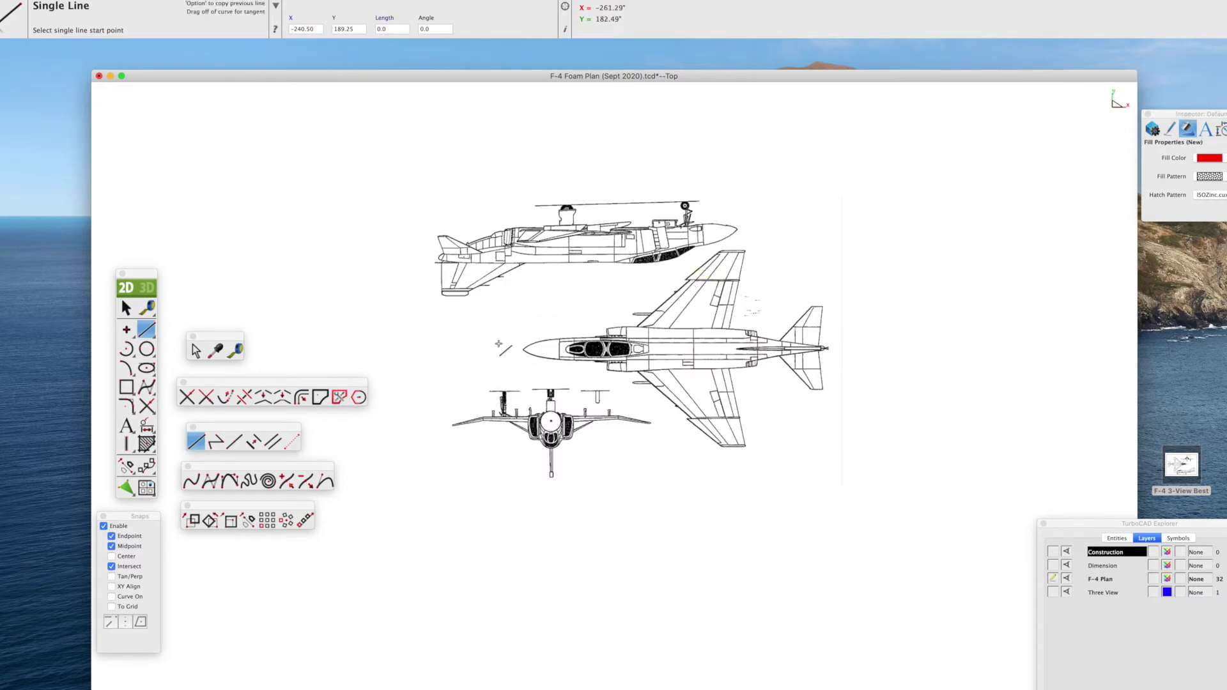
pyautogui.click(195, 441)
pyautogui.click(499, 350)
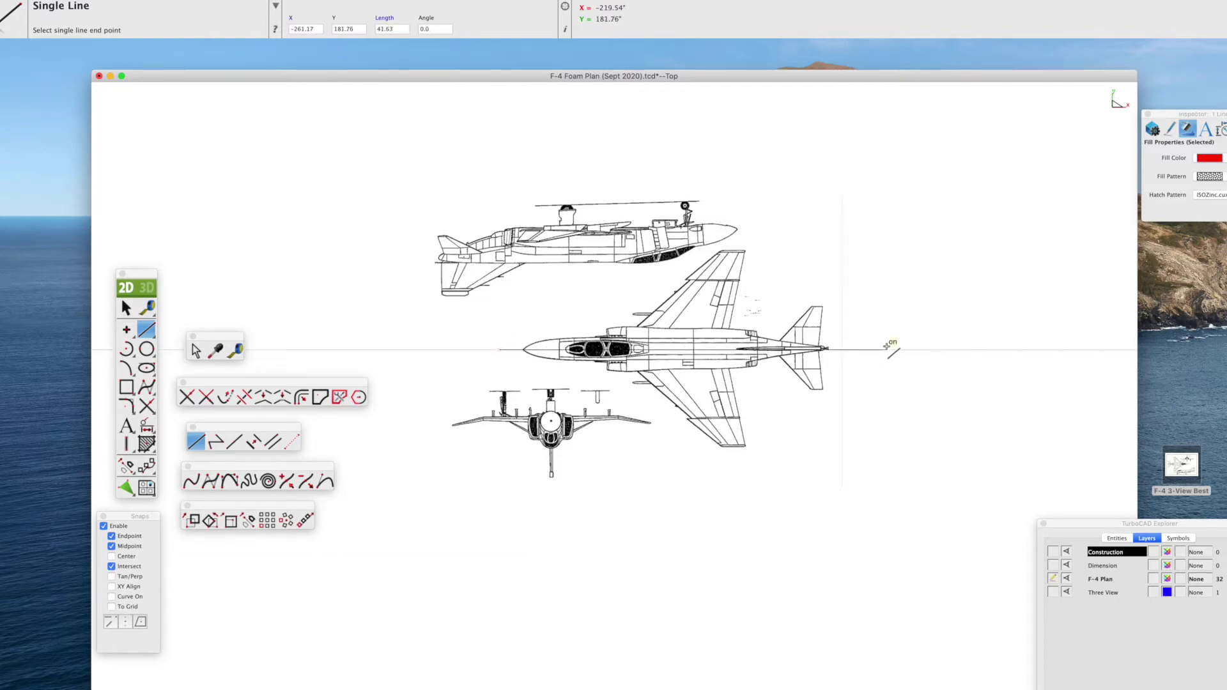
pyautogui.click(901, 348)
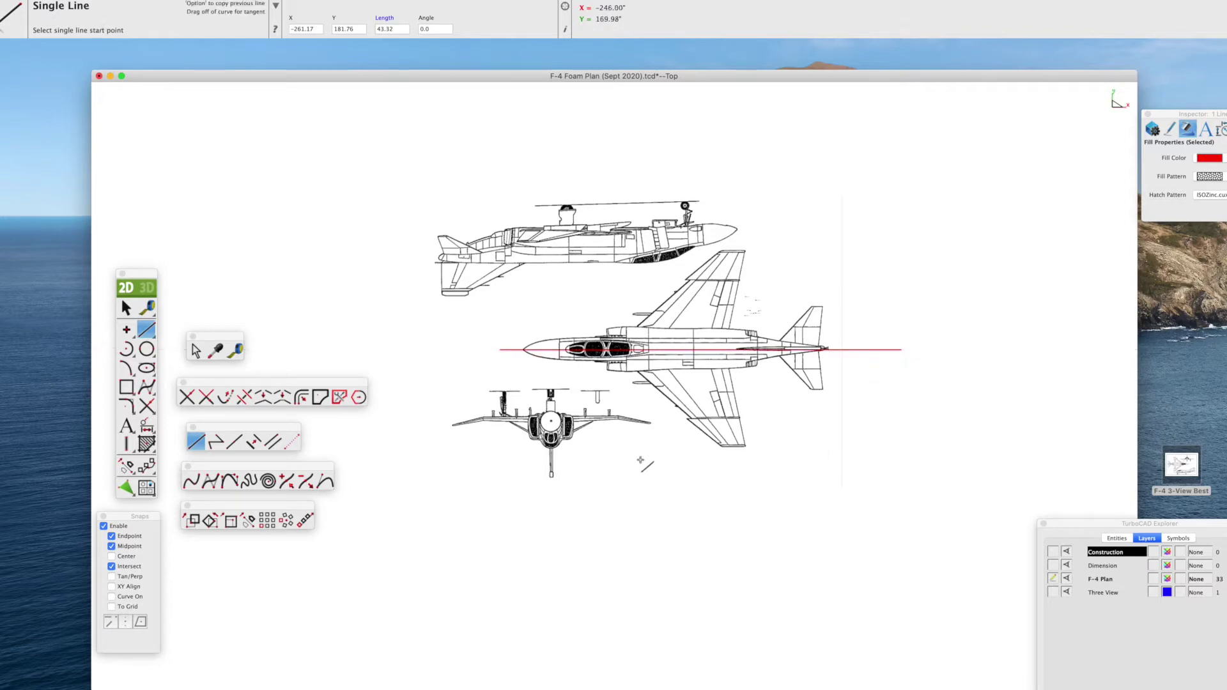
pyautogui.click(125, 308)
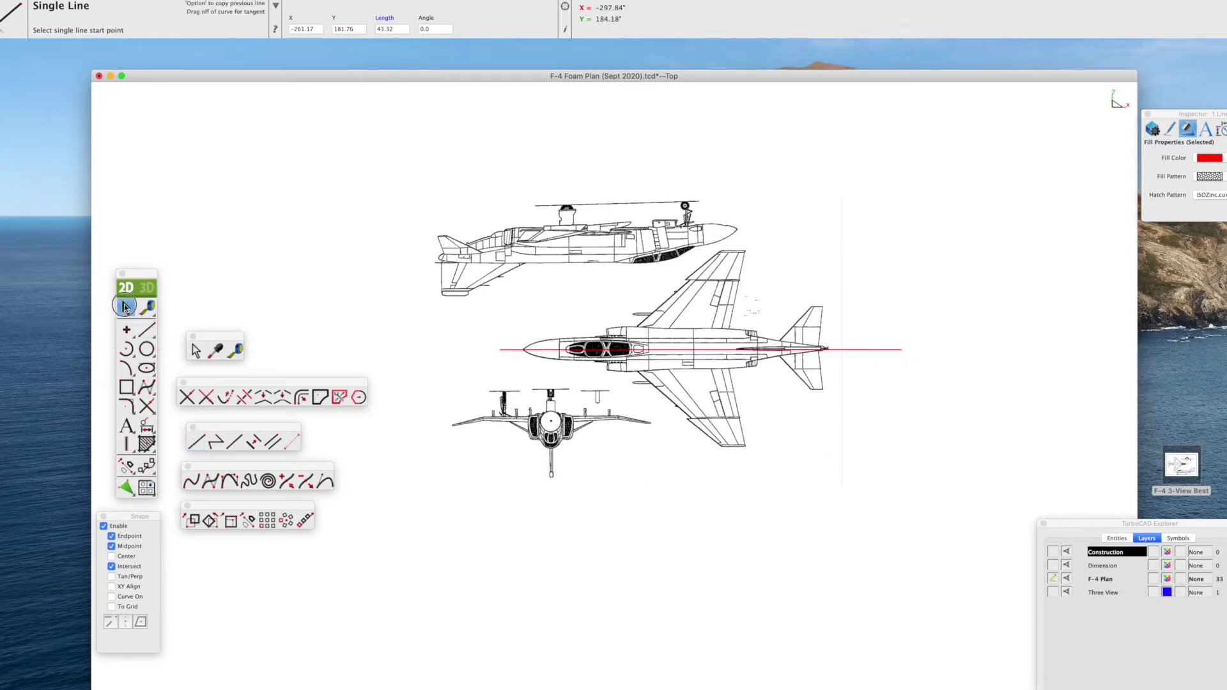
pyautogui.click(298, 324)
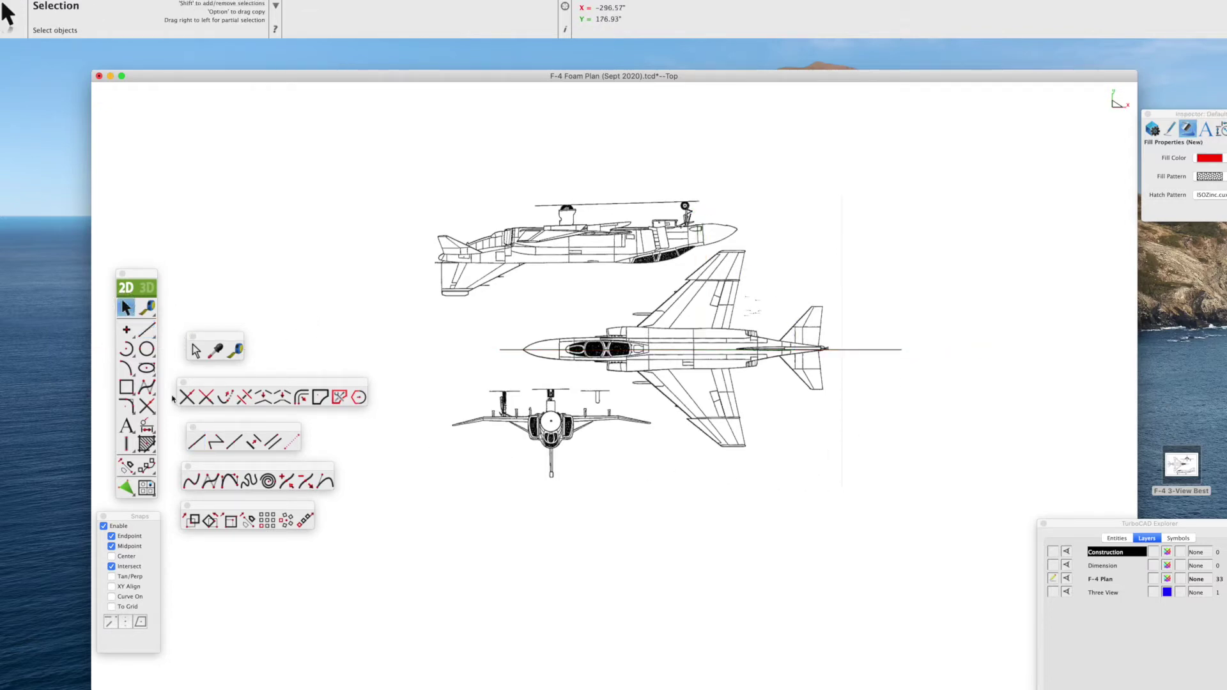
# Trace the wing edges from the outer corner through the wing-tip endpoints to the rear edge.
pyautogui.click(195, 442)
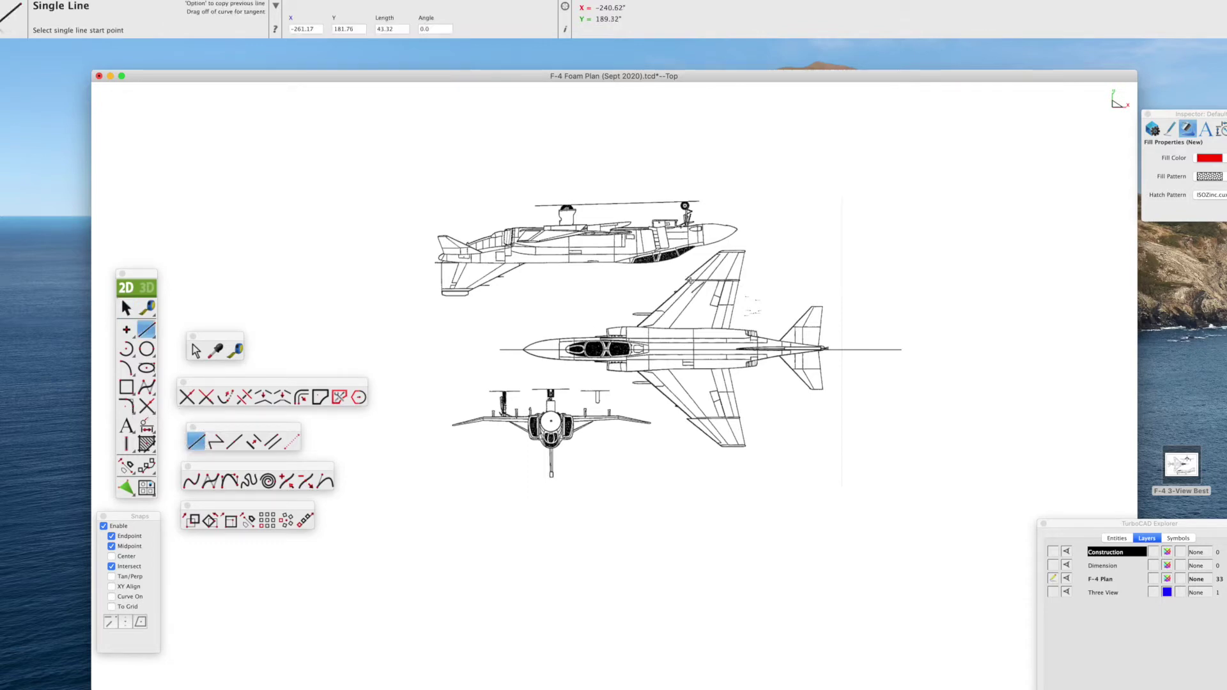
pyautogui.click(690, 280)
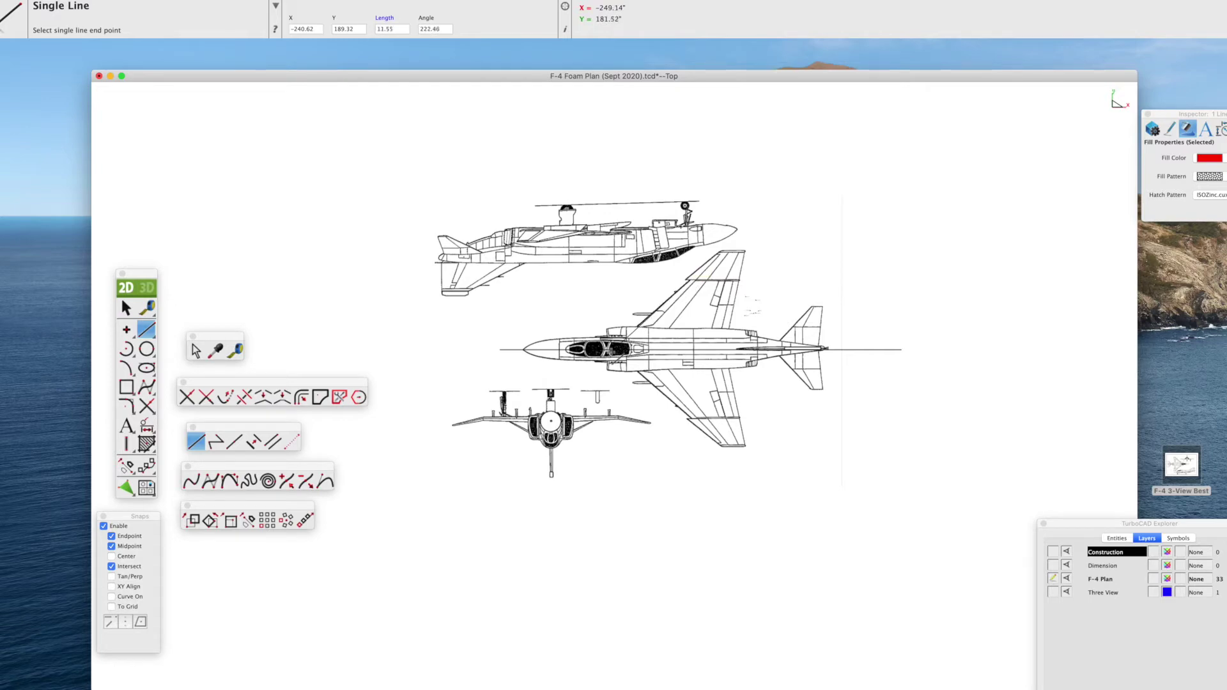
pyautogui.click(609, 354)
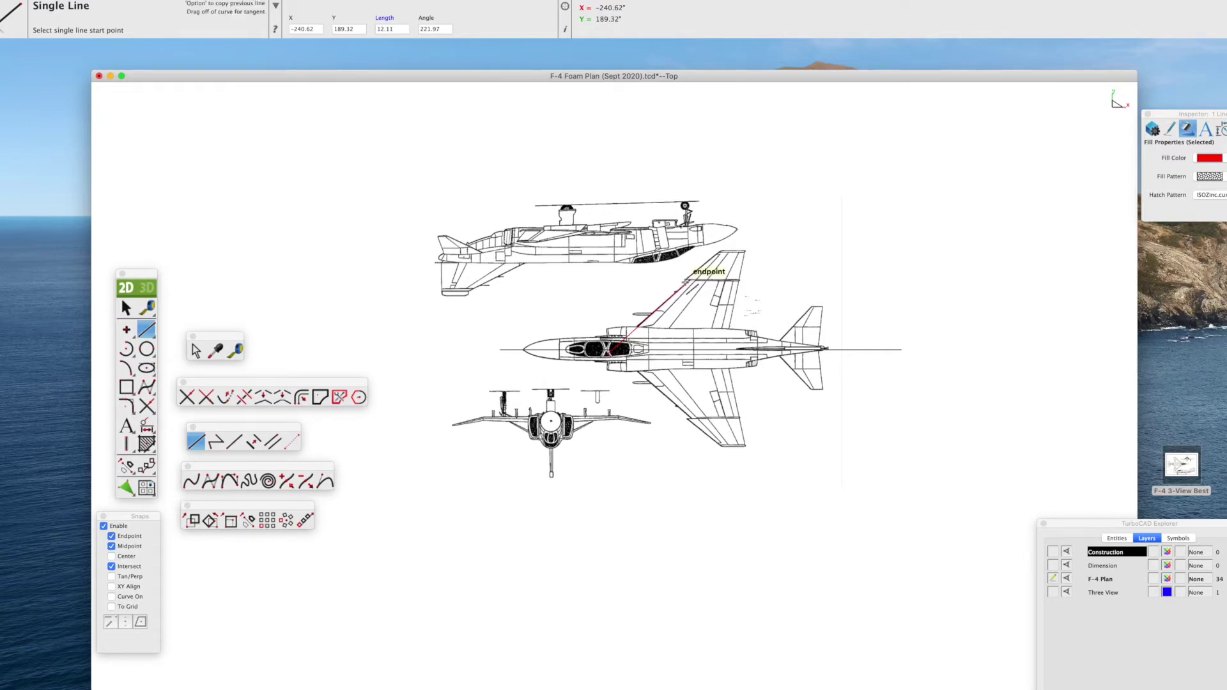
pyautogui.scroll(4, 686, 280)
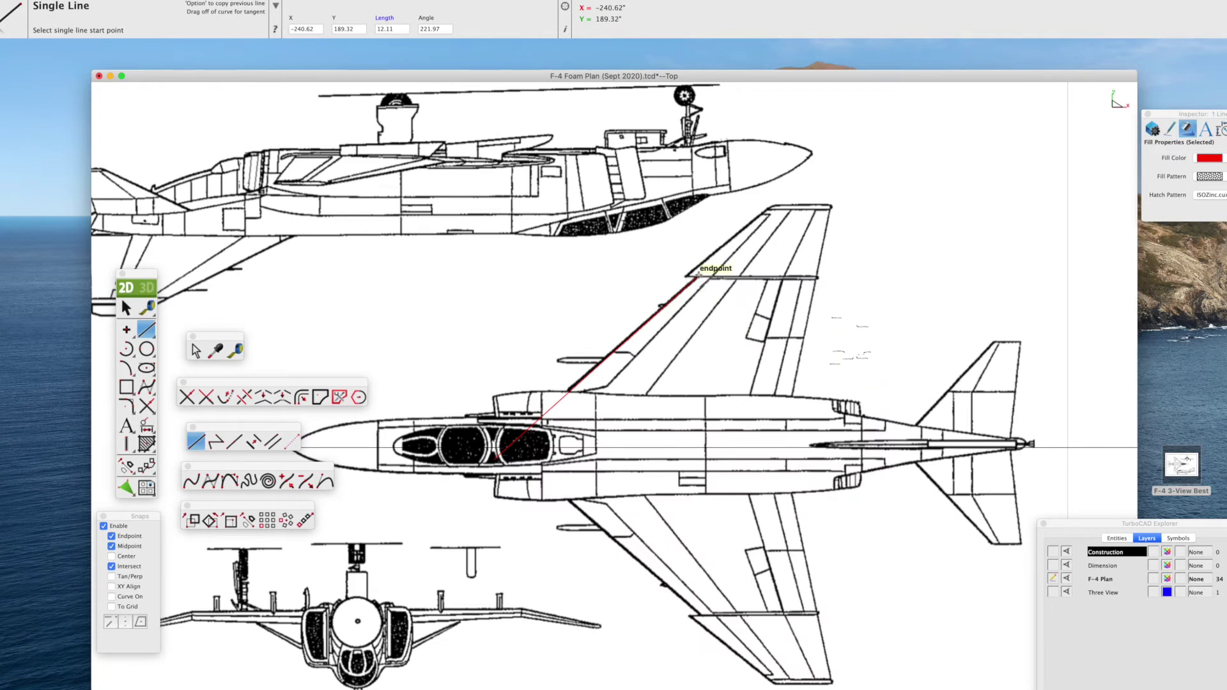
pyautogui.click(699, 272)
pyautogui.click(685, 277)
pyautogui.click(685, 275)
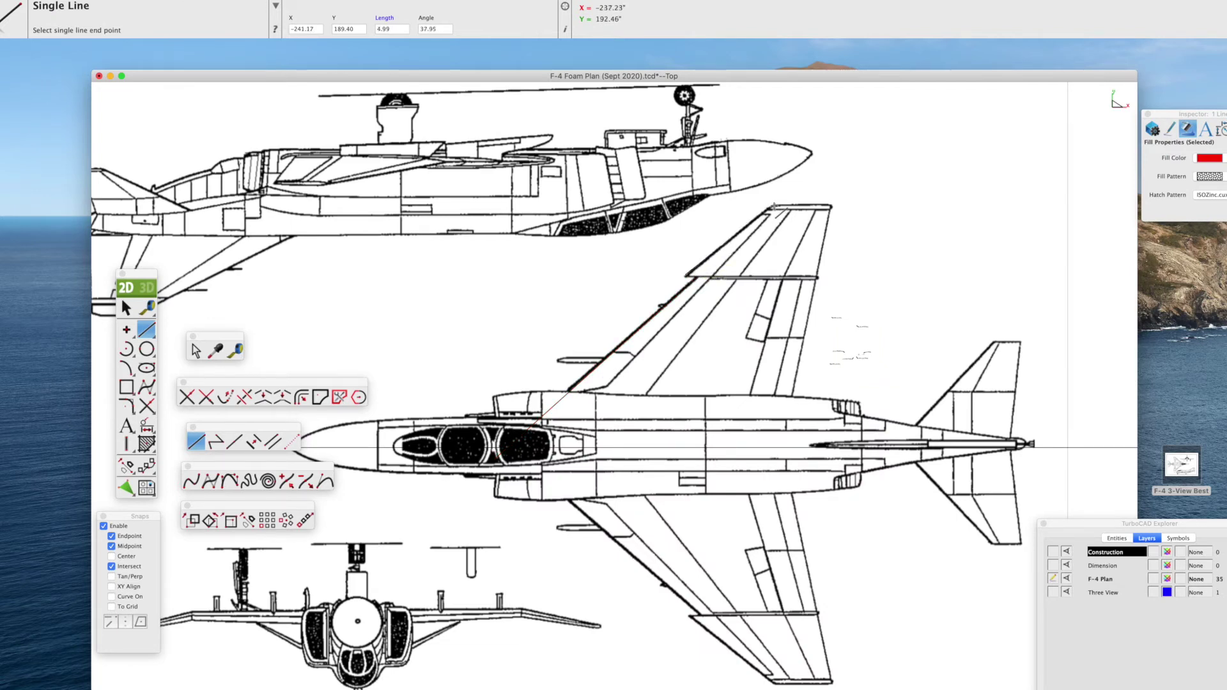
pyautogui.click(772, 206)
pyautogui.click(774, 206)
pyautogui.click(832, 205)
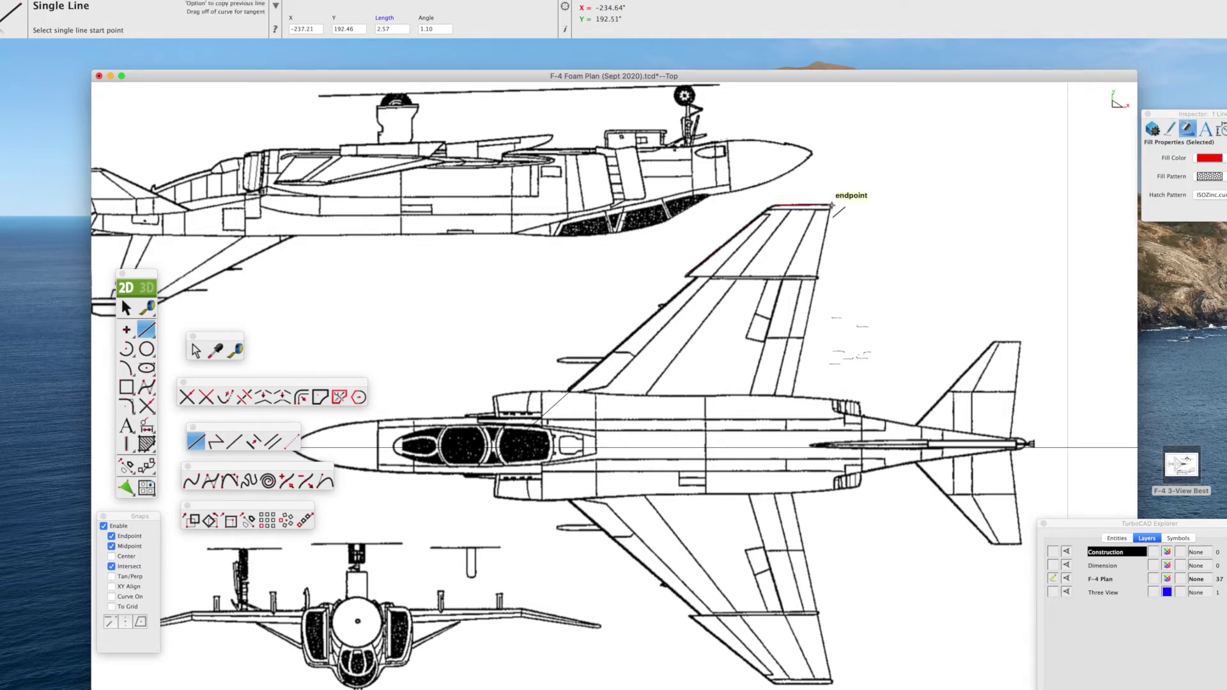
pyautogui.click(832, 206)
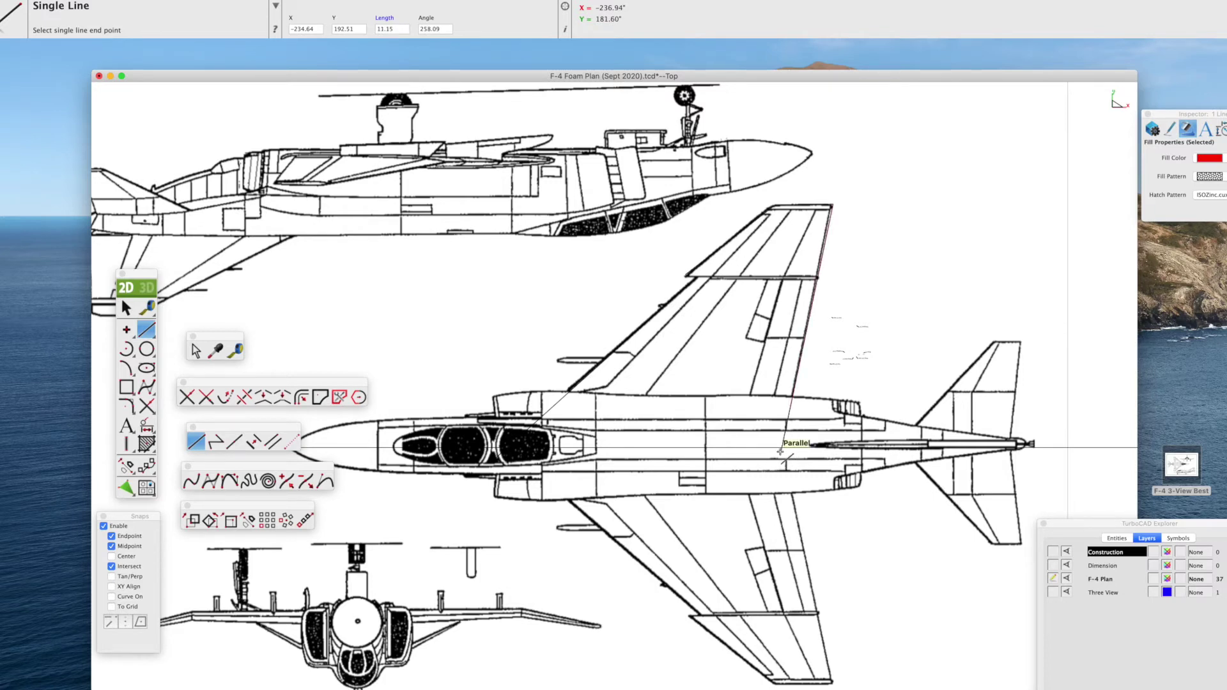
pyautogui.click(786, 451)
# Add a short vertical line ahead of the nose and hide the Three View image.
pyautogui.scroll(-3, 423, 532)
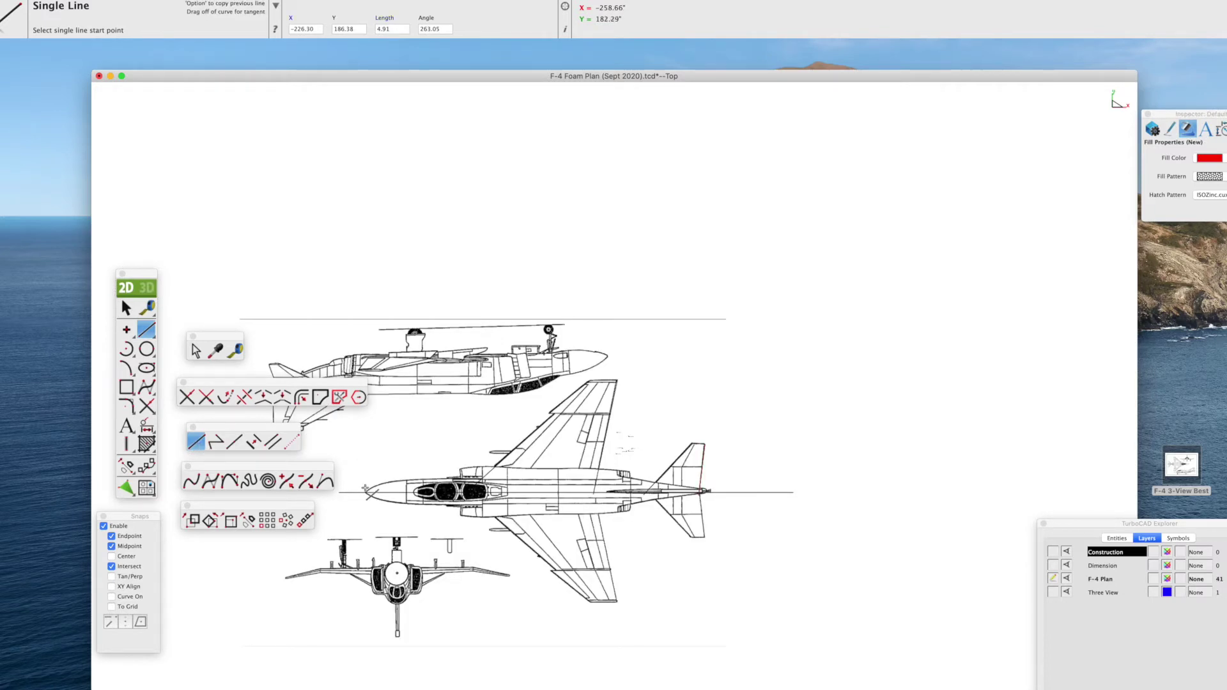
pyautogui.click(365, 475)
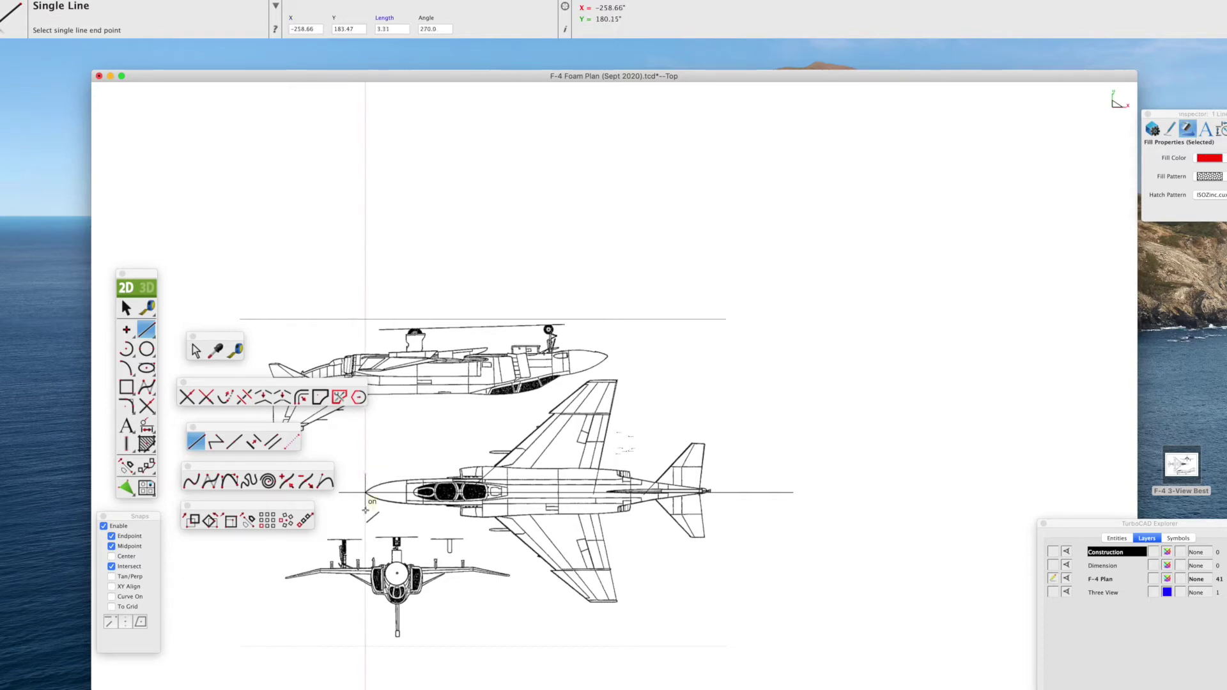
pyautogui.click(365, 511)
pyautogui.press('Escape')
pyautogui.scroll(-3, 534, 374)
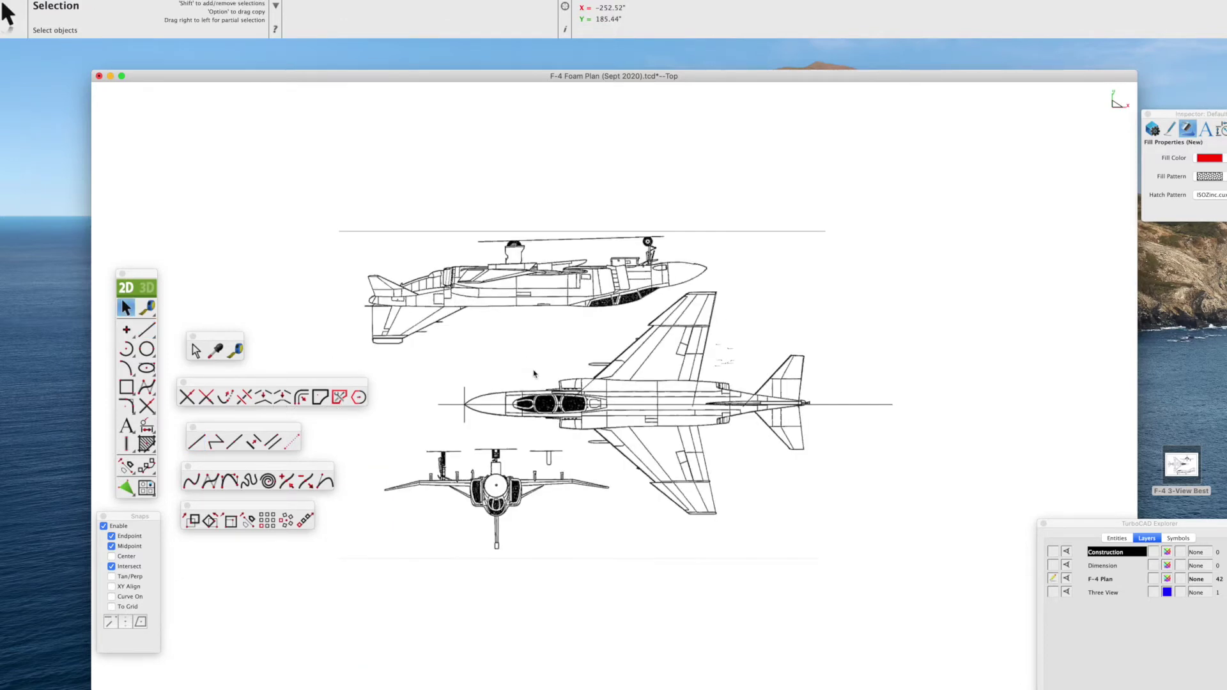
pyautogui.click(1066, 593)
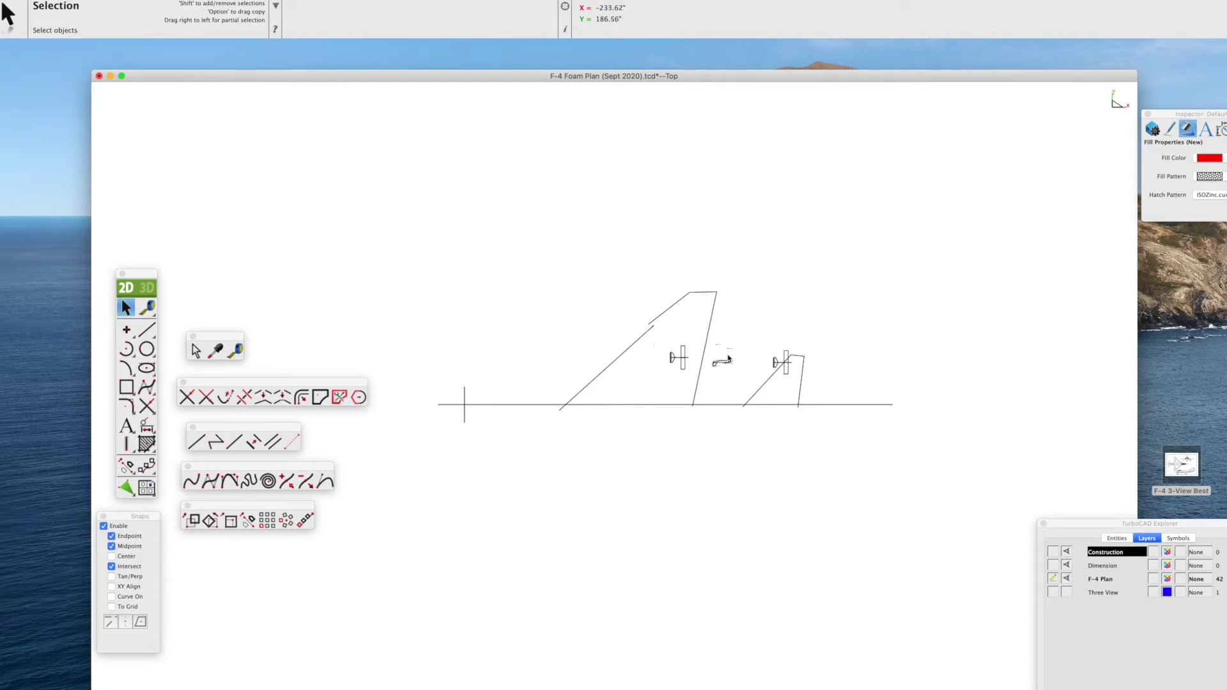
# Create a parallel copy of the fuselage centerline offset 0.14 just below it.
pyautogui.scroll(3, 728, 359)
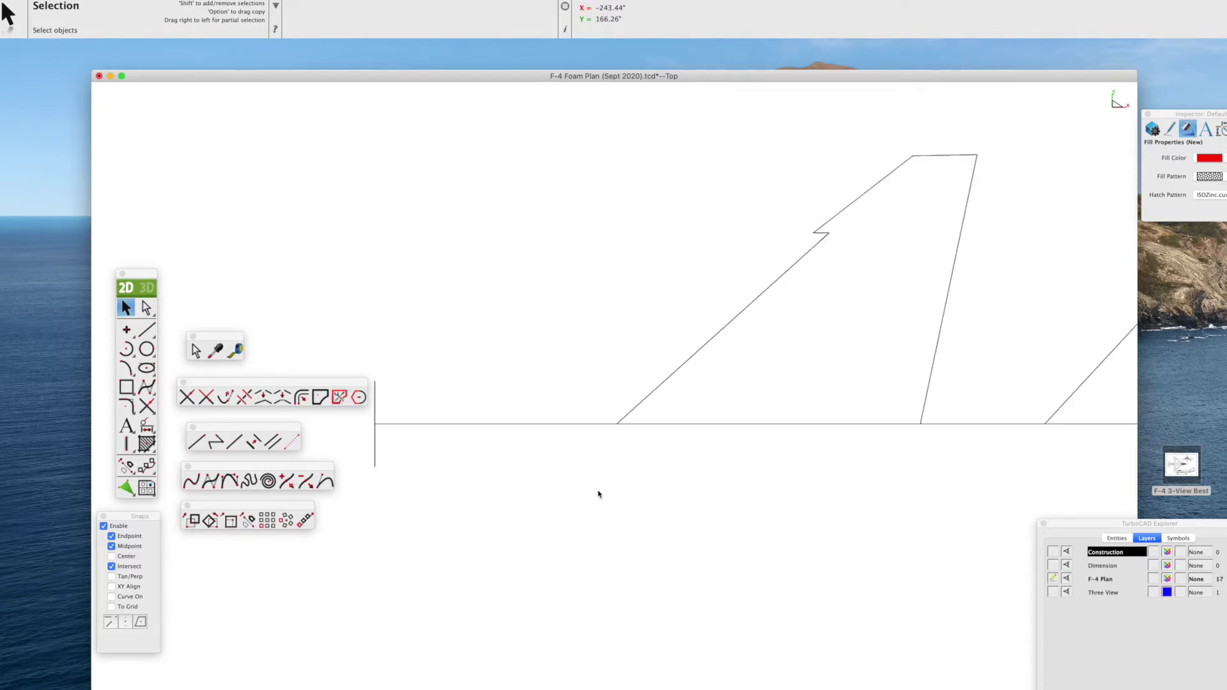
pyautogui.click(254, 442)
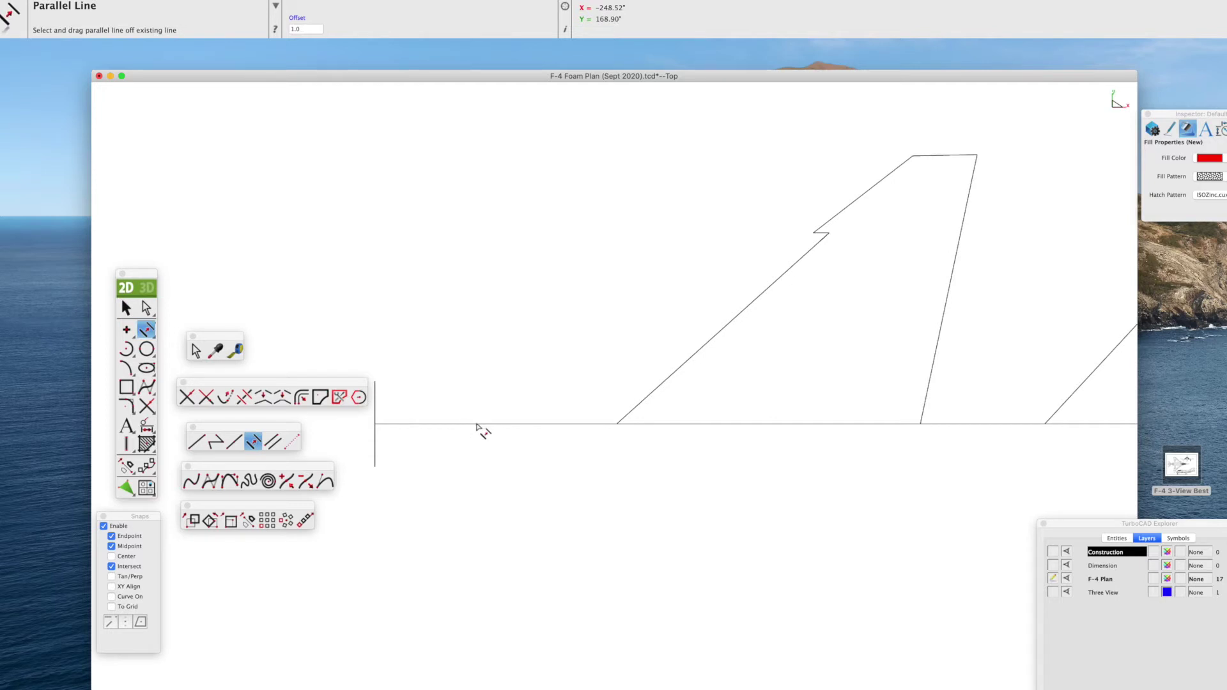
pyautogui.moveTo(476, 423); pyautogui.dragTo(476, 429)
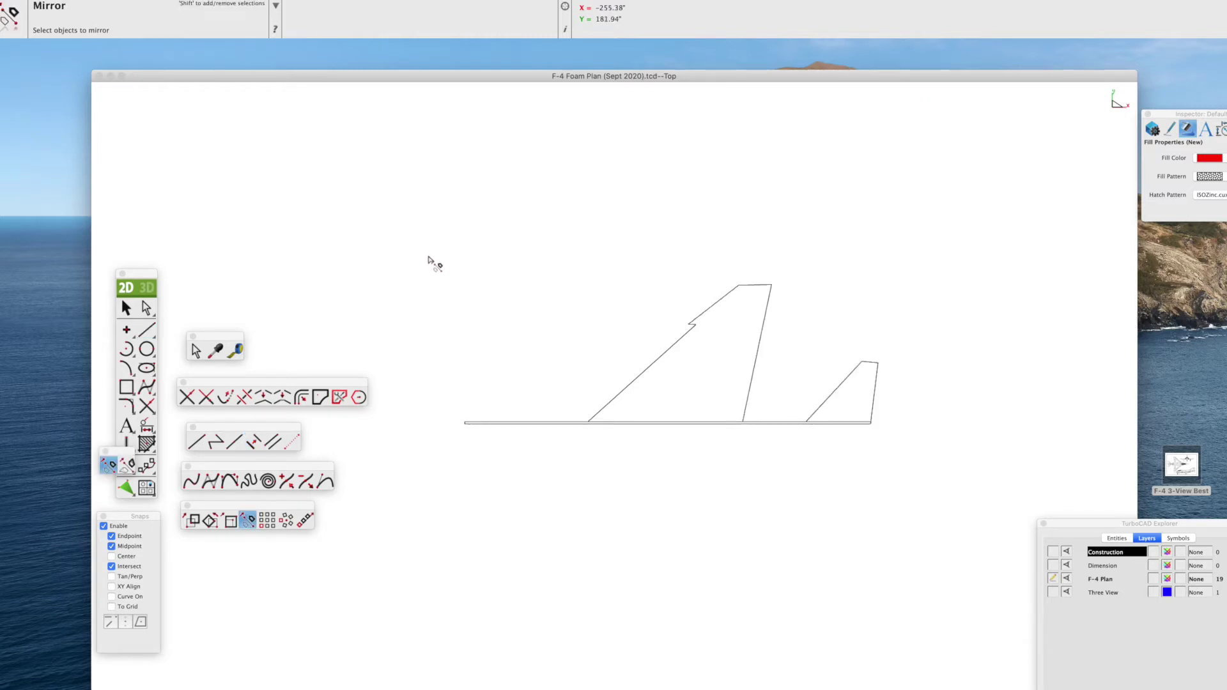
# Mirror the wing and tail outlines below the fuselage centerline.
pyautogui.moveTo(414, 251); pyautogui.dragTo(944, 485)
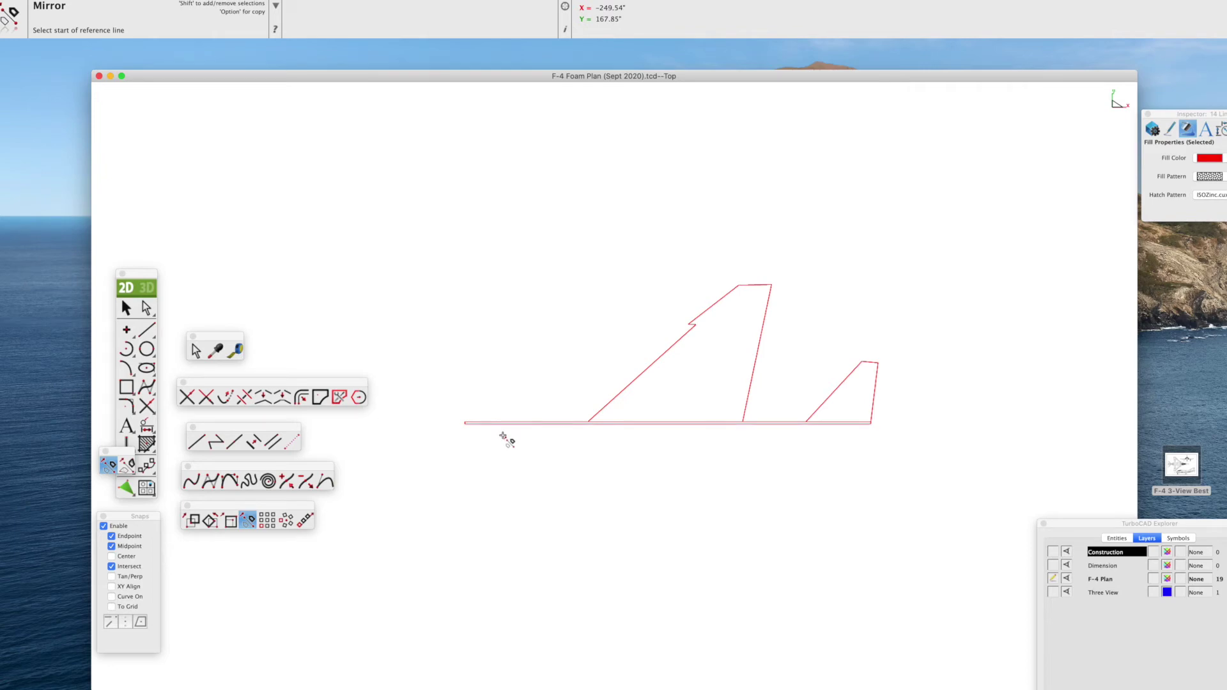
pyautogui.scroll(2, 504, 437)
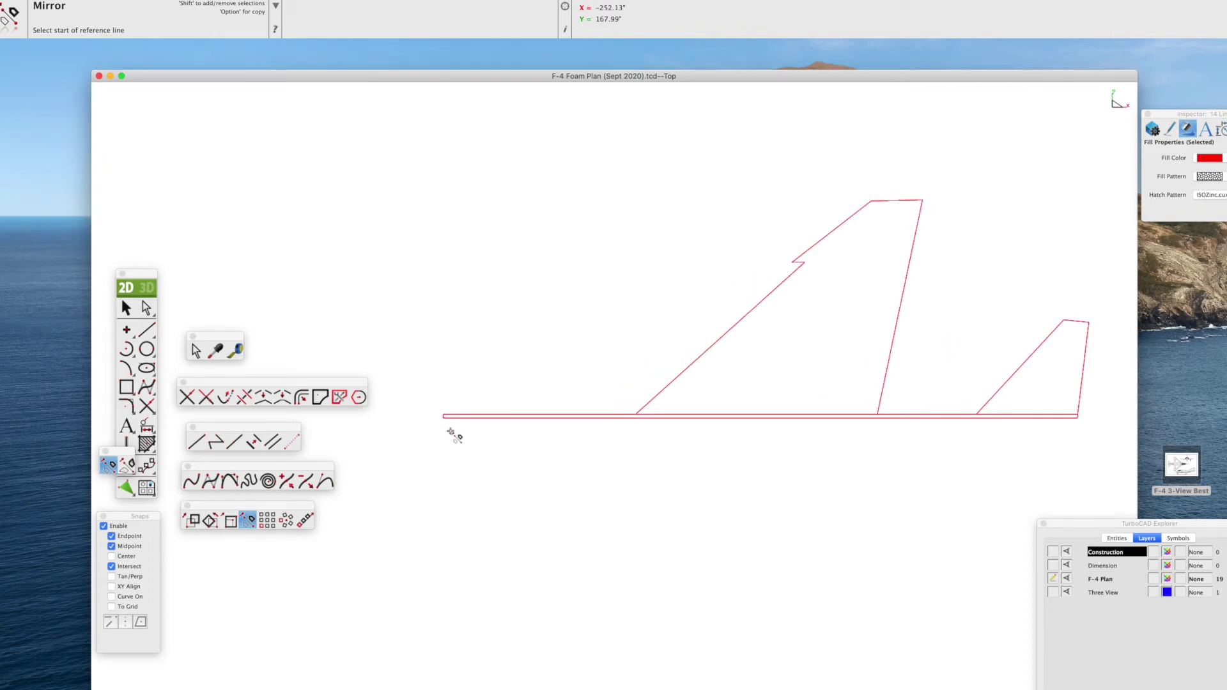
pyautogui.click(446, 418)
pyautogui.click(1078, 419)
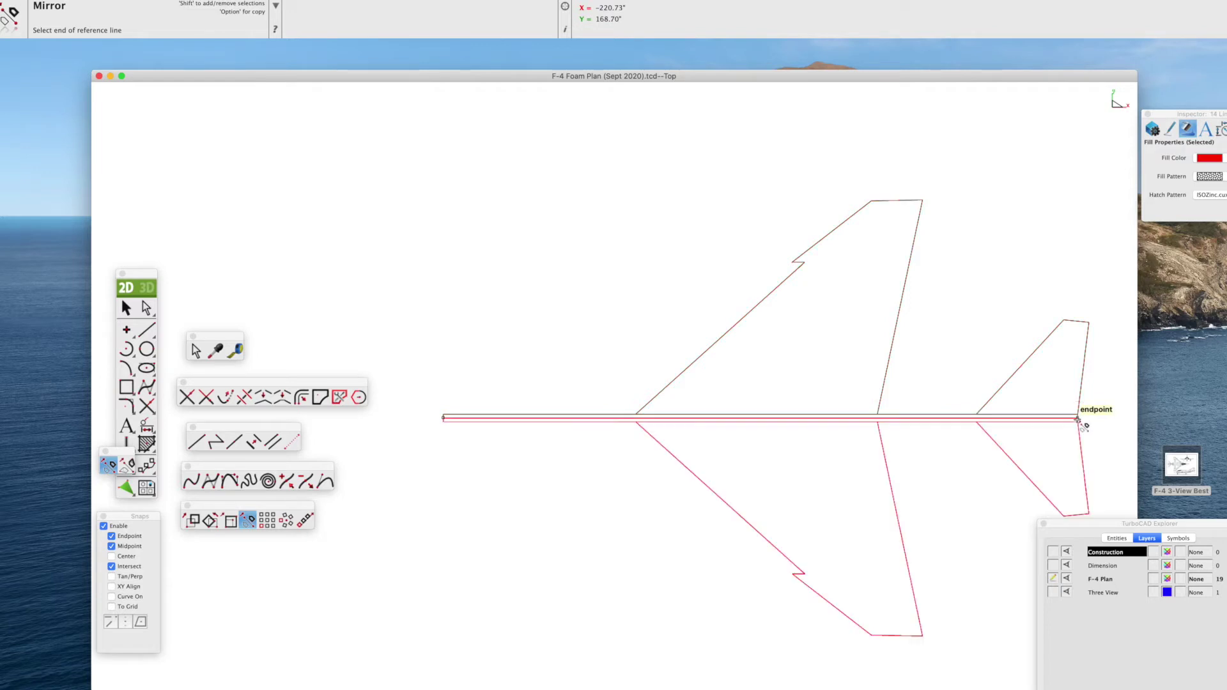
pyautogui.click(125, 308)
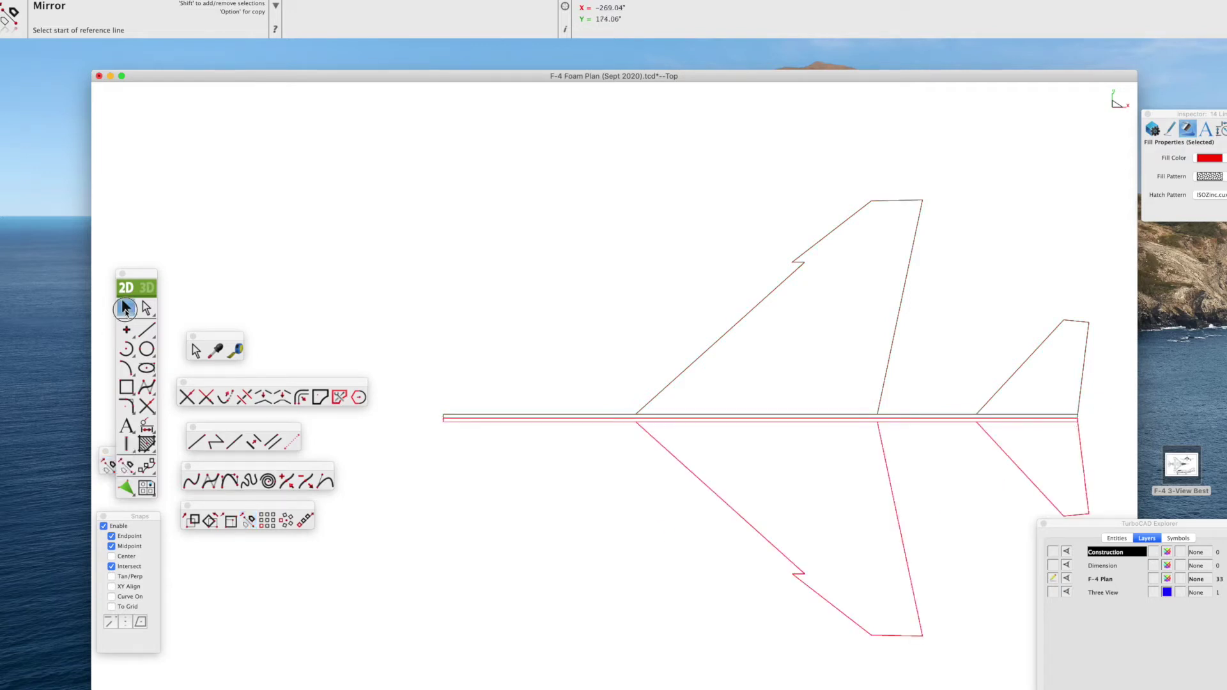
pyautogui.click(459, 283)
# Group the whole planform outline into one object and nudge it up and left.
pyautogui.scroll(-2, 607, 353)
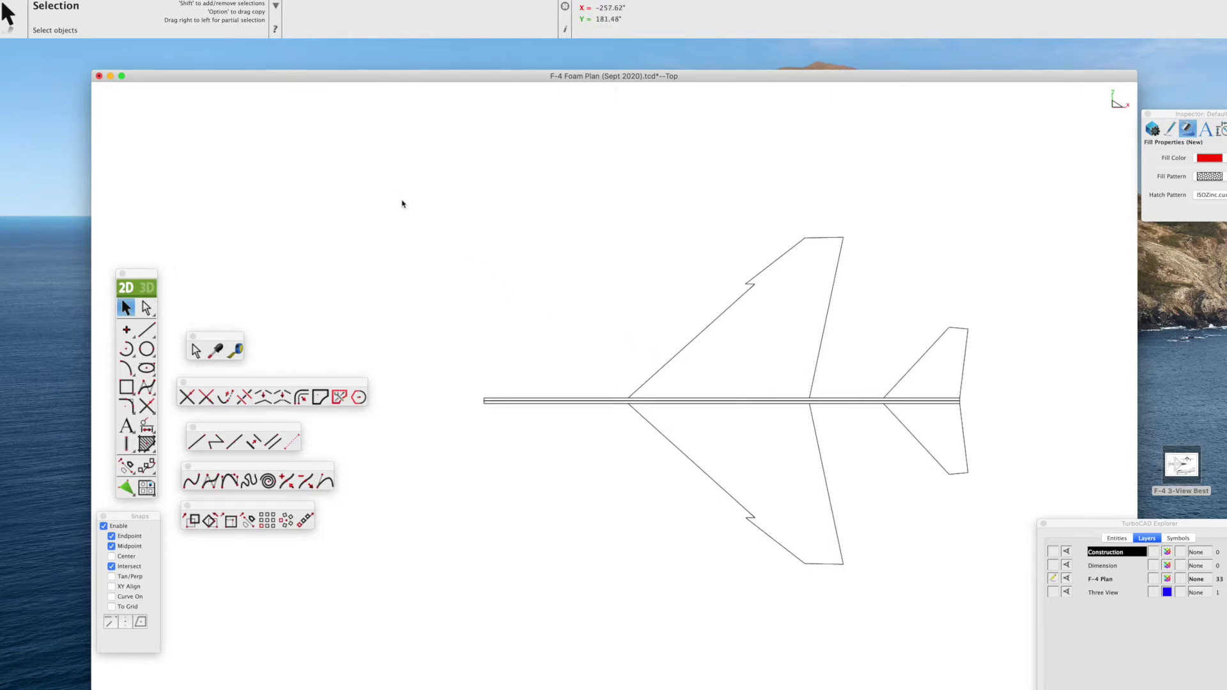
pyautogui.moveTo(391, 182)
pyautogui.mouseDown()
pyautogui.moveTo(758, 266)
pyautogui.moveTo(994, 486)
pyautogui.moveTo(1004, 621)
pyautogui.mouseUp()
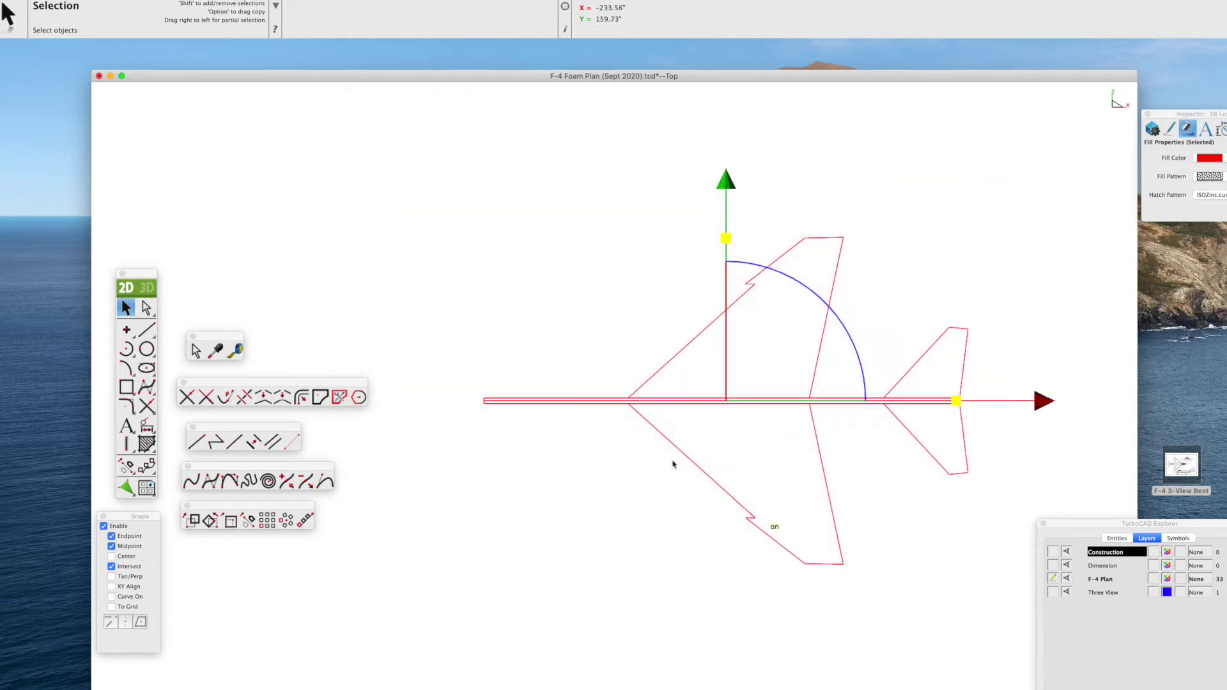
pyautogui.click(165, 1)
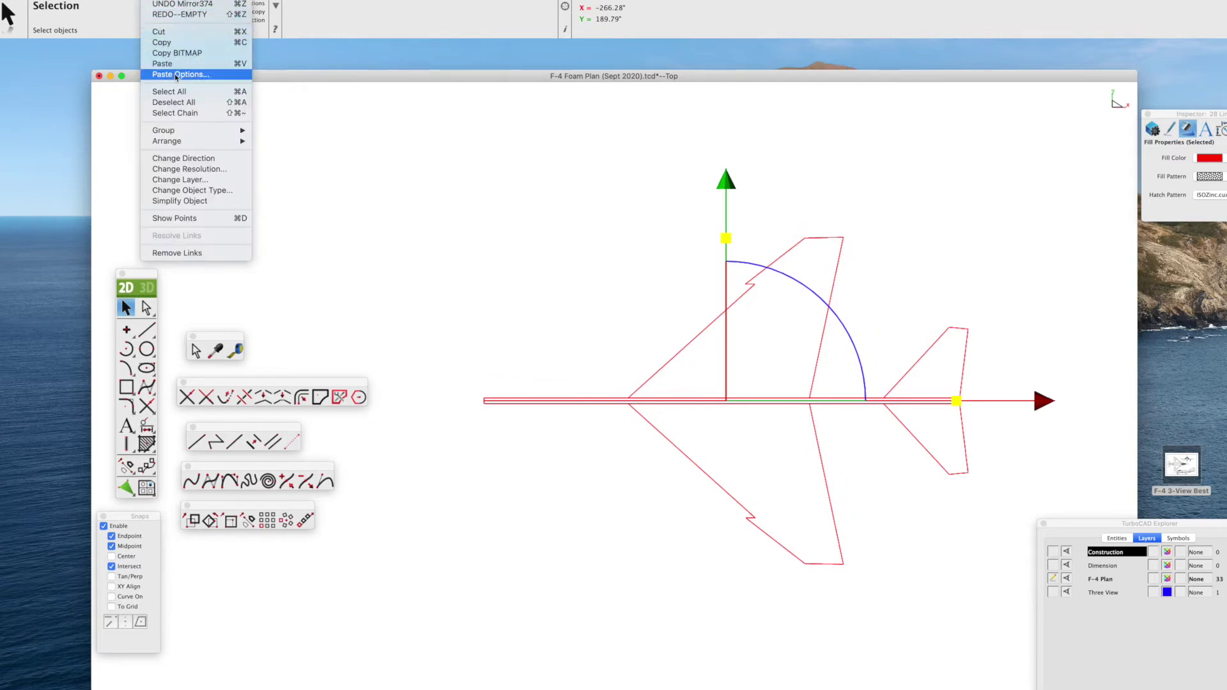
pyautogui.moveTo(179, 132)
pyautogui.click(275, 131)
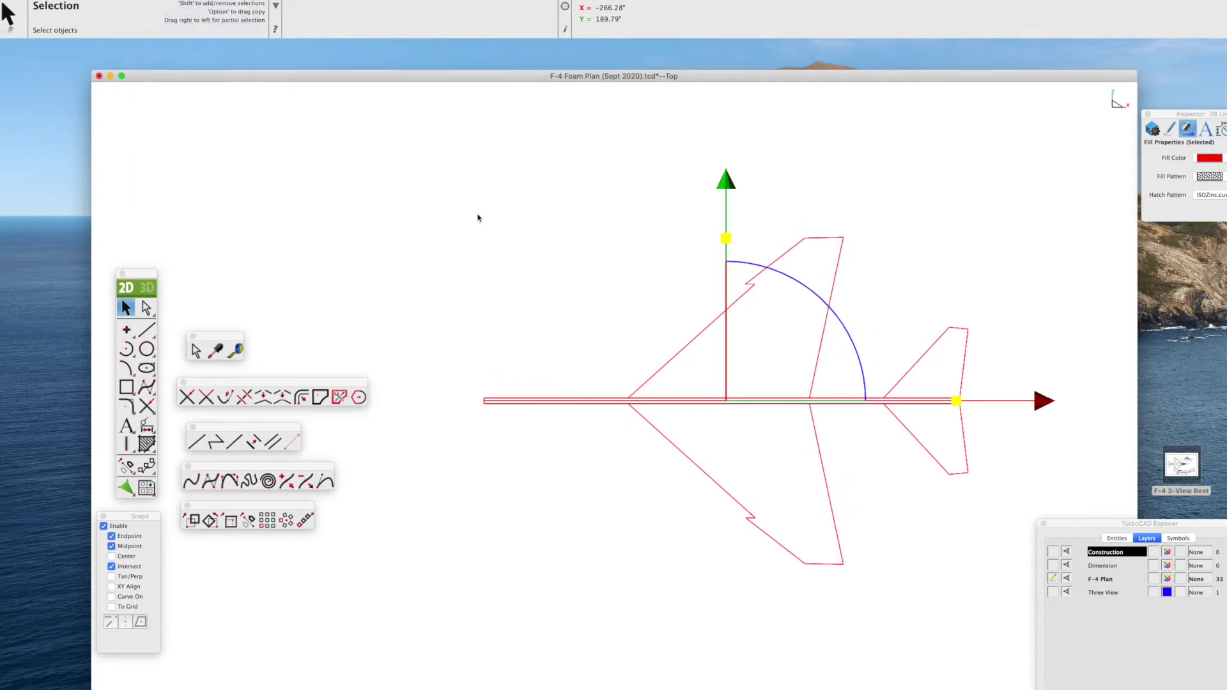
pyautogui.click(485, 243)
pyautogui.click(657, 375)
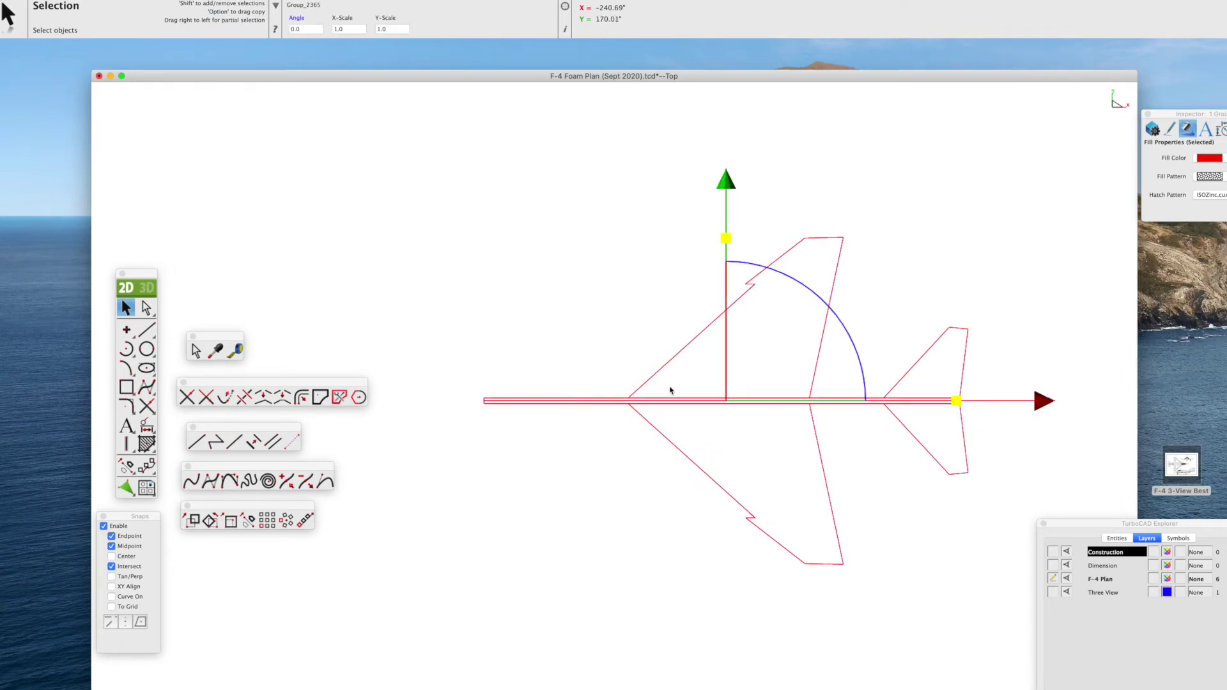
pyautogui.moveTo(725, 403); pyautogui.dragTo(716, 381)
pyautogui.click(455, 334)
# Move the cross-shaped straight-wing plan level with the F-4 centerline, just right of the planform.
pyautogui.scroll(-2, 443, 327)
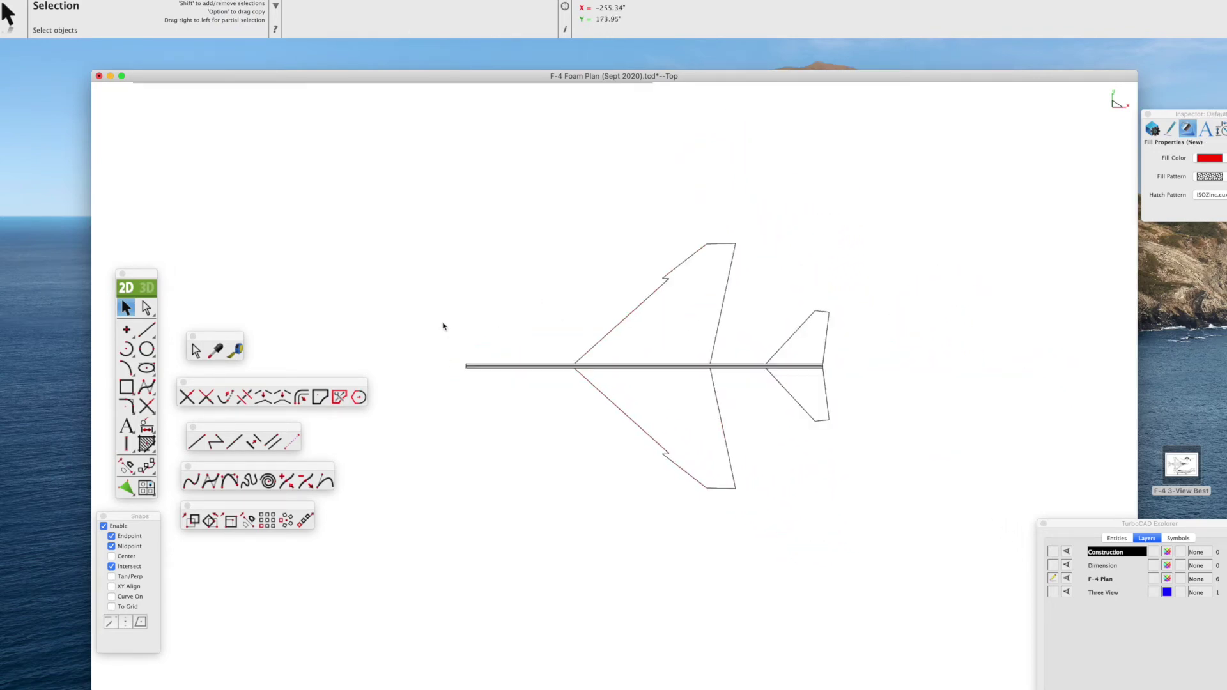
pyautogui.scroll(-2, 443, 325)
pyautogui.scroll(-2, 443, 325)
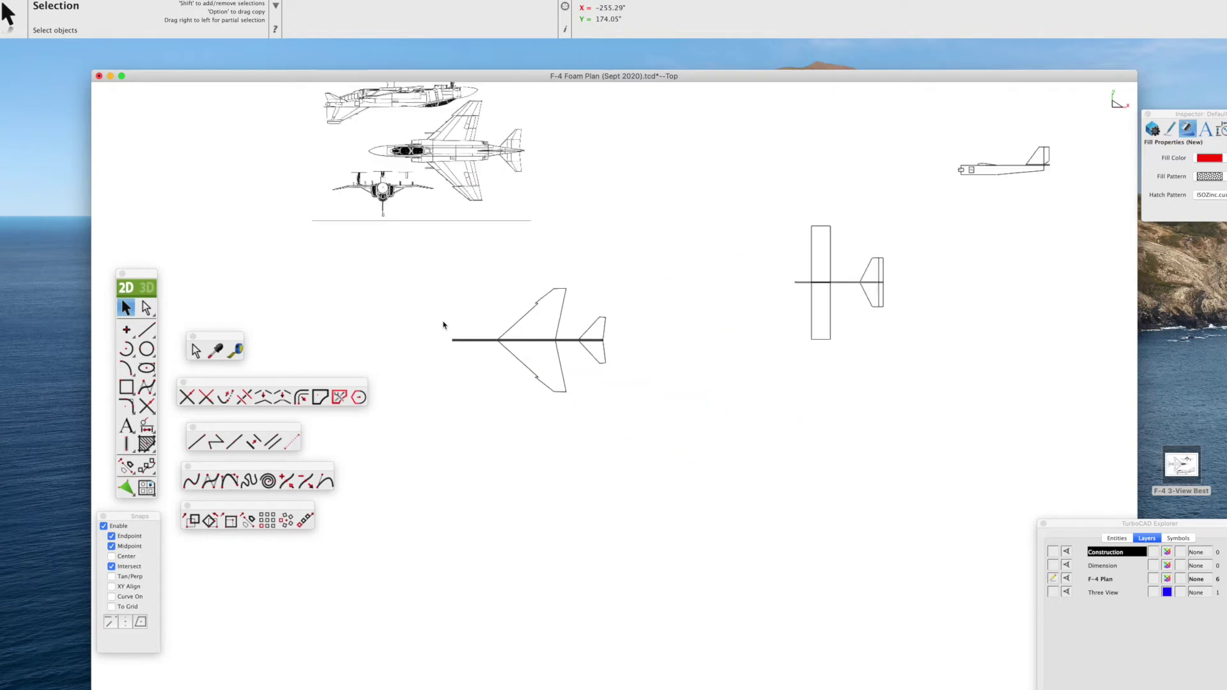
pyautogui.moveTo(758, 192); pyautogui.dragTo(933, 384)
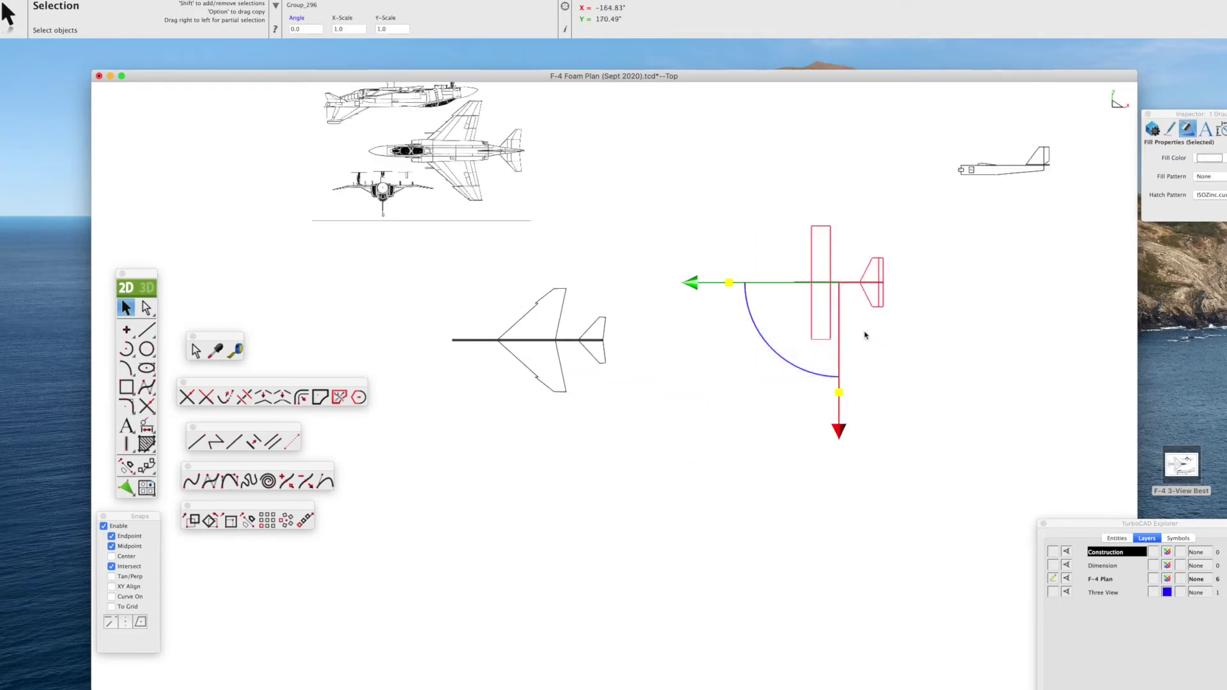
pyautogui.moveTo(838, 285); pyautogui.dragTo(770, 340)
pyautogui.click(667, 432)
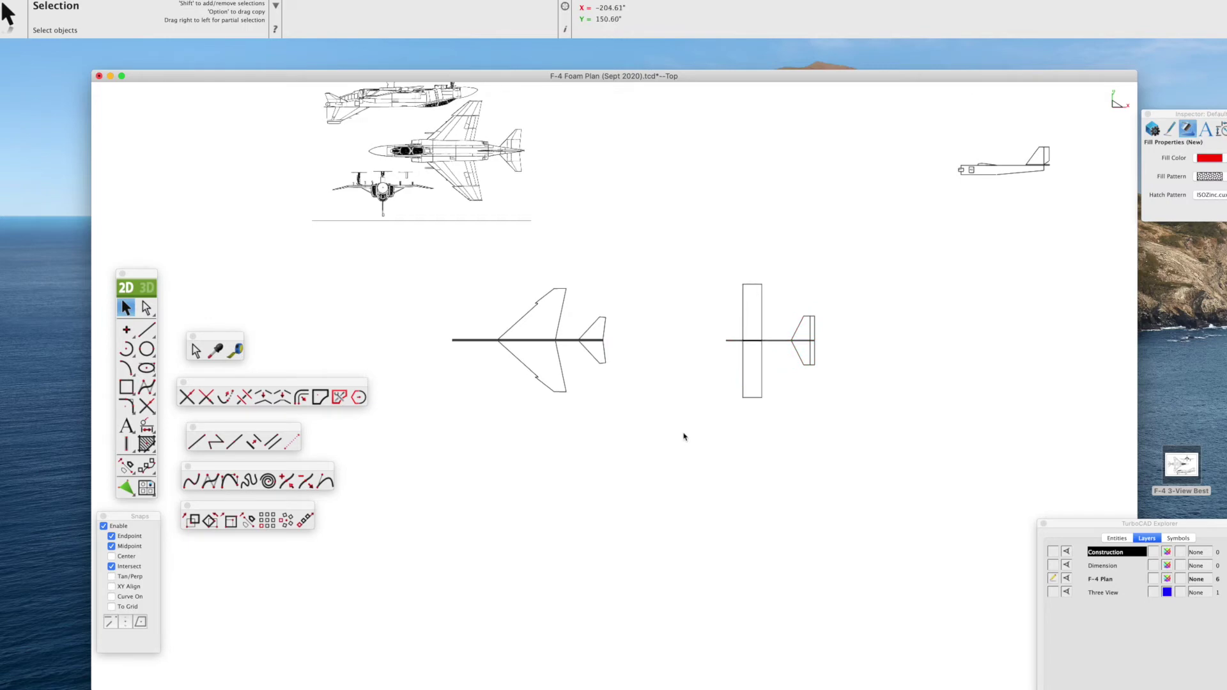
# Rotate the three-view reference picture so the noses point right.
pyautogui.scroll(3, 577, 356)
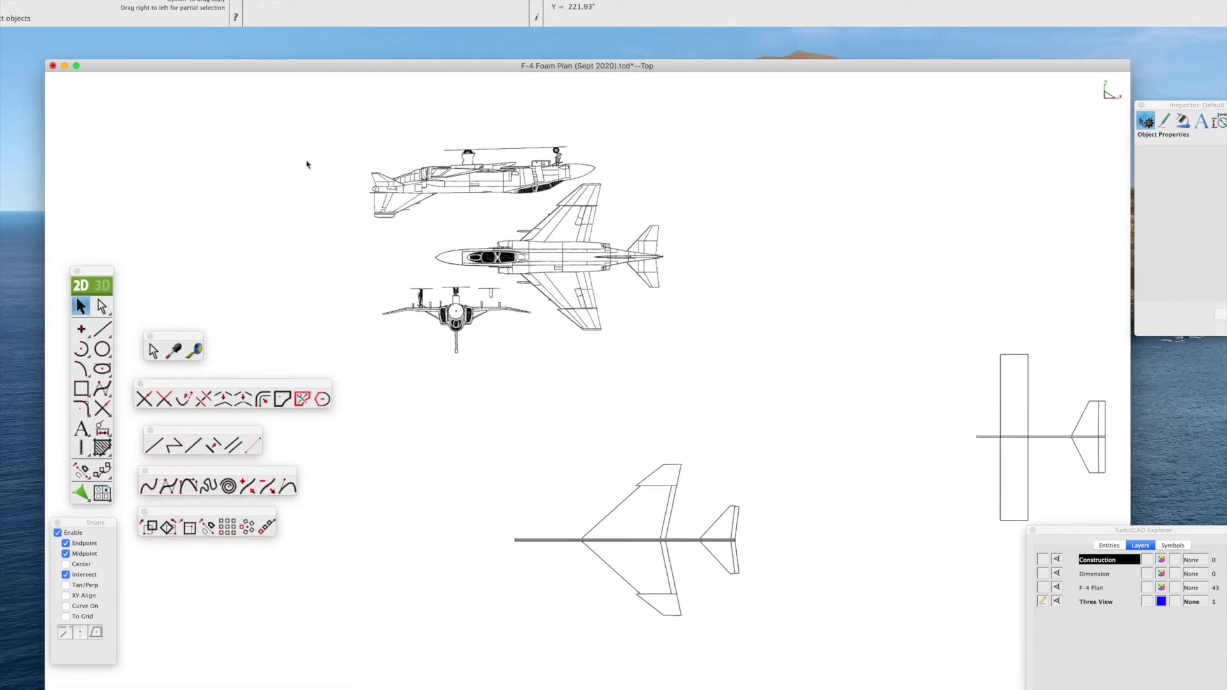
pyautogui.moveTo(325, 113); pyautogui.dragTo(741, 379)
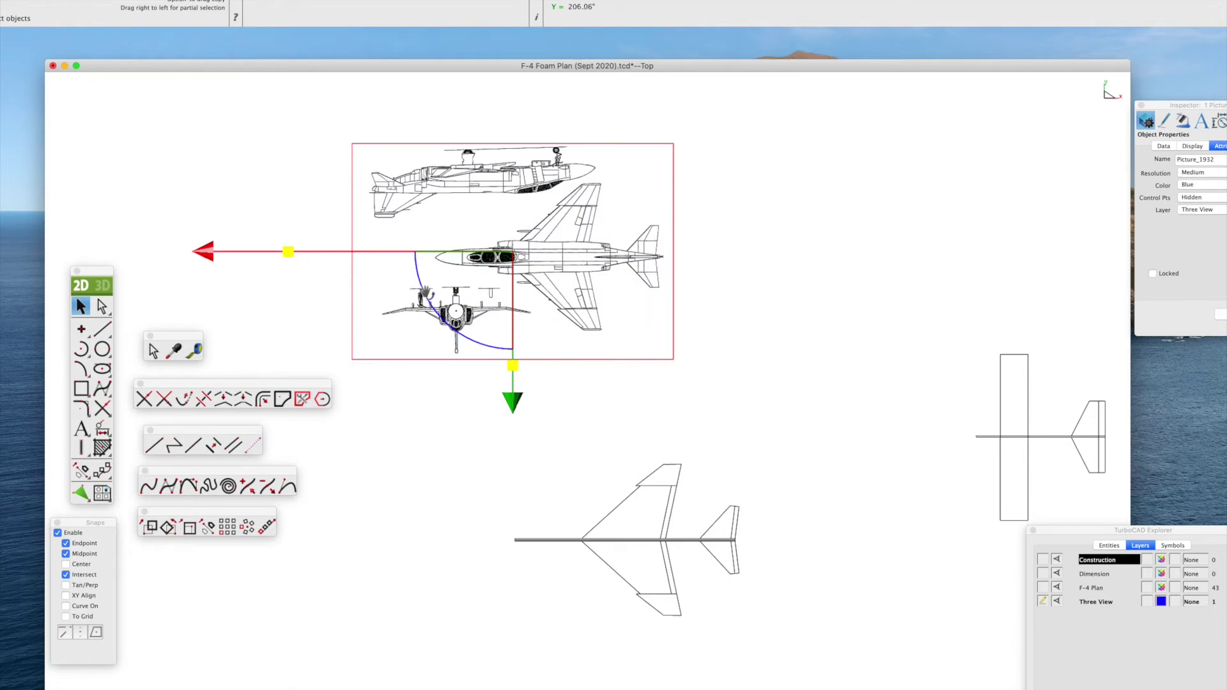
pyautogui.moveTo(425, 294); pyautogui.dragTo(629, 203)
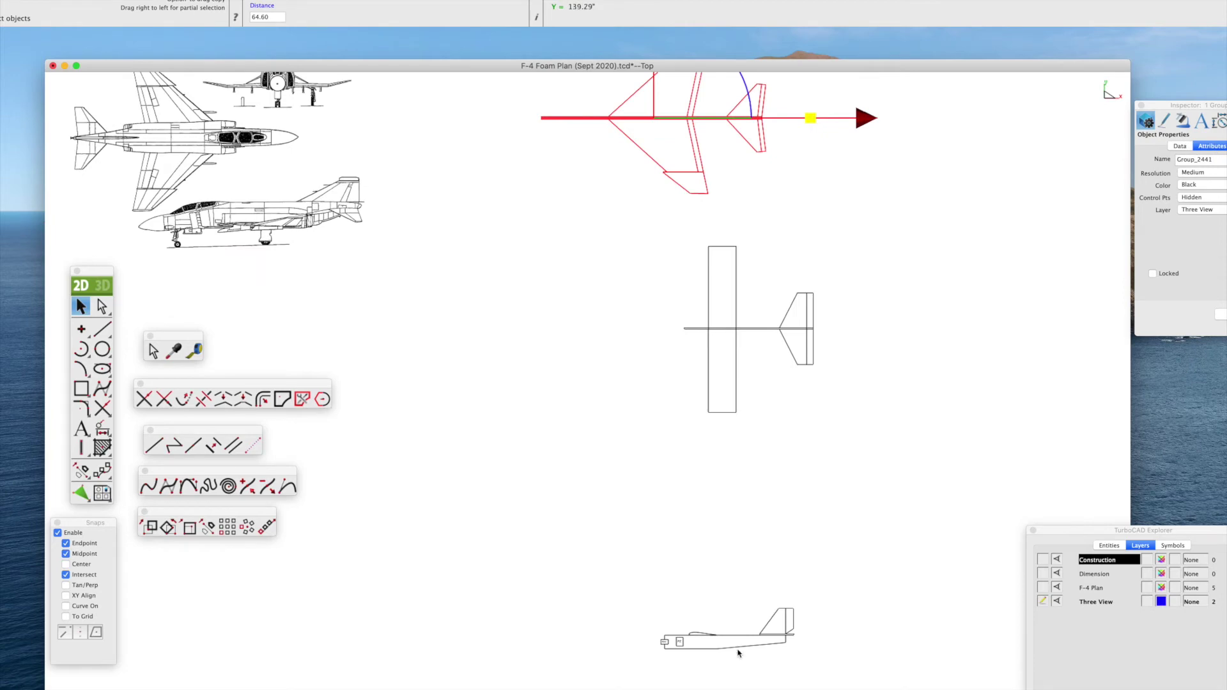
# Move the side-view fuselage outline to sit just below the reference picture.
pyautogui.click(721, 644)
pyautogui.moveTo(727, 628); pyautogui.dragTo(502, 431)
pyautogui.hscroll(-6, 435, 518)
pyautogui.scroll(2, 434, 518)
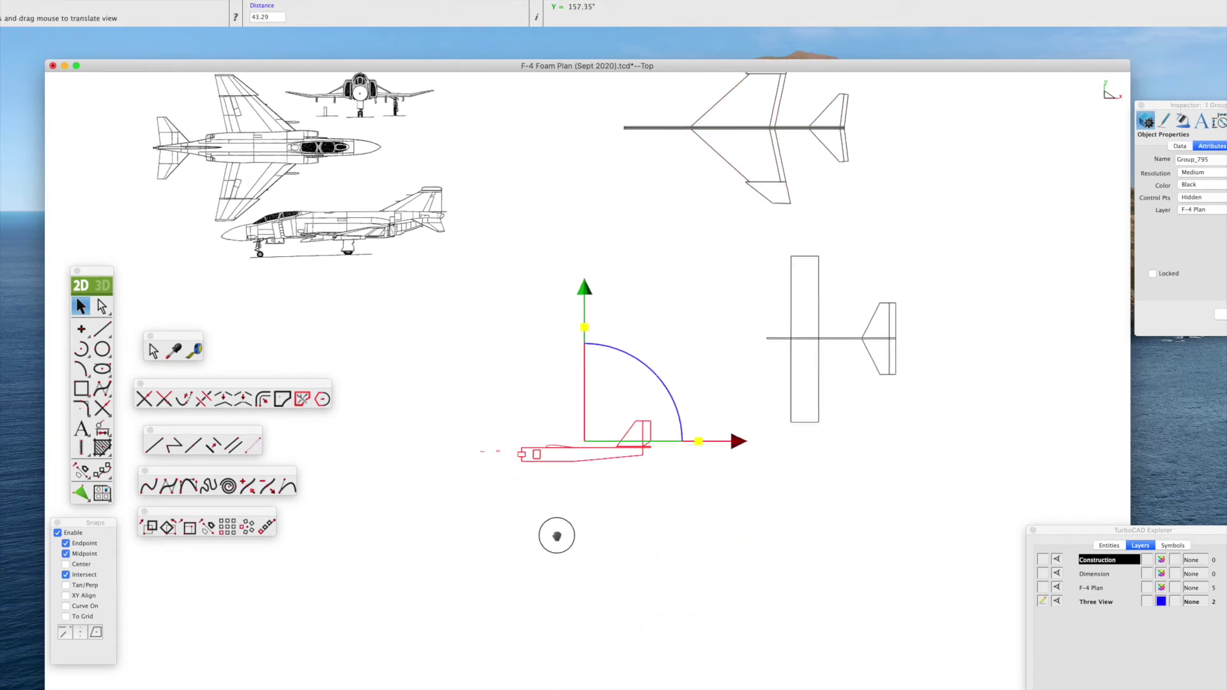
pyautogui.moveTo(735, 507); pyautogui.dragTo(480, 508)
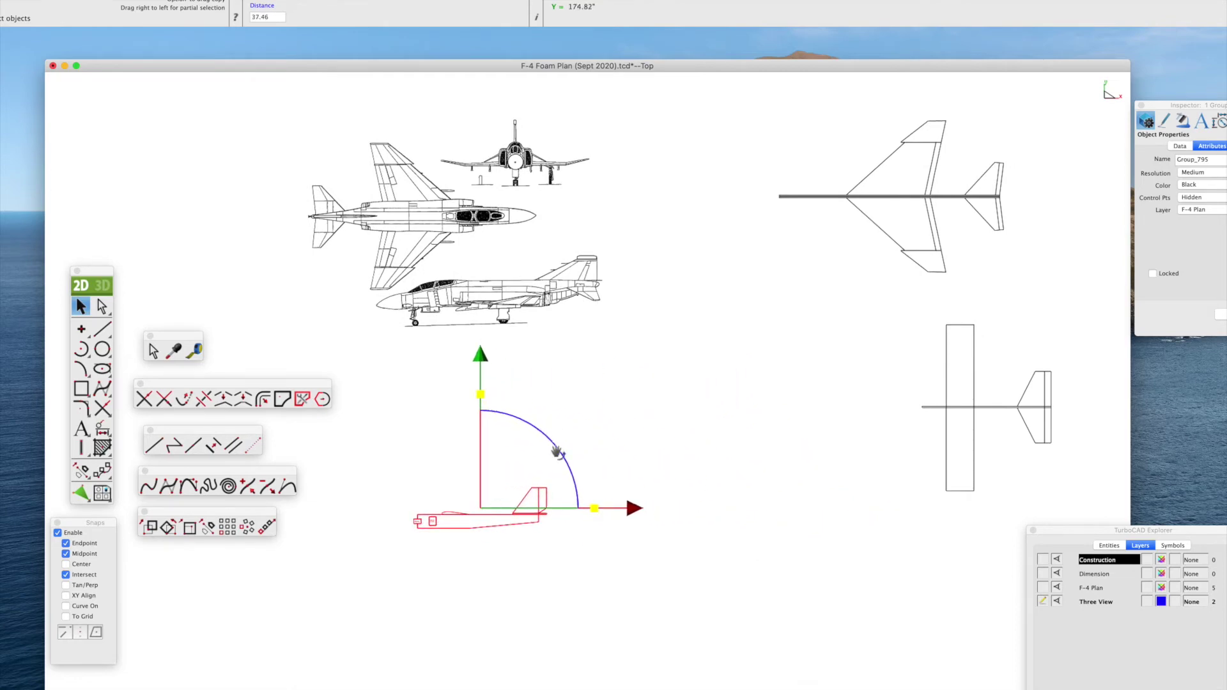
pyautogui.click(641, 371)
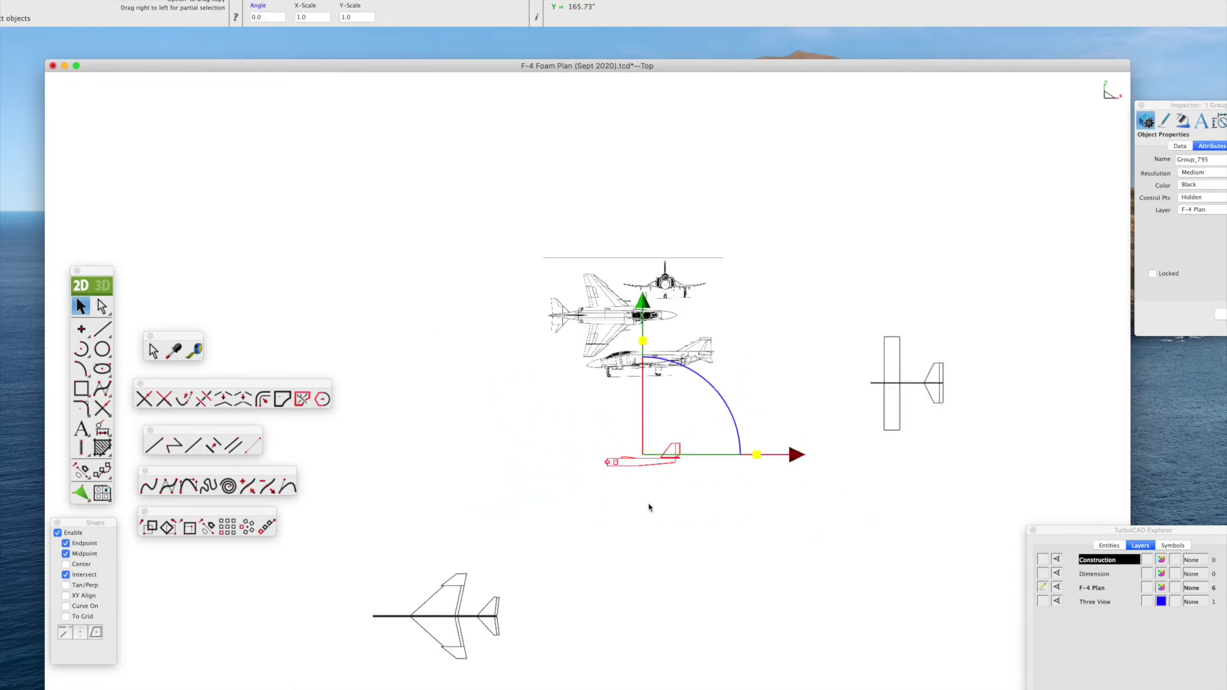
pyautogui.click(644, 504)
pyautogui.scroll(5, 635, 370)
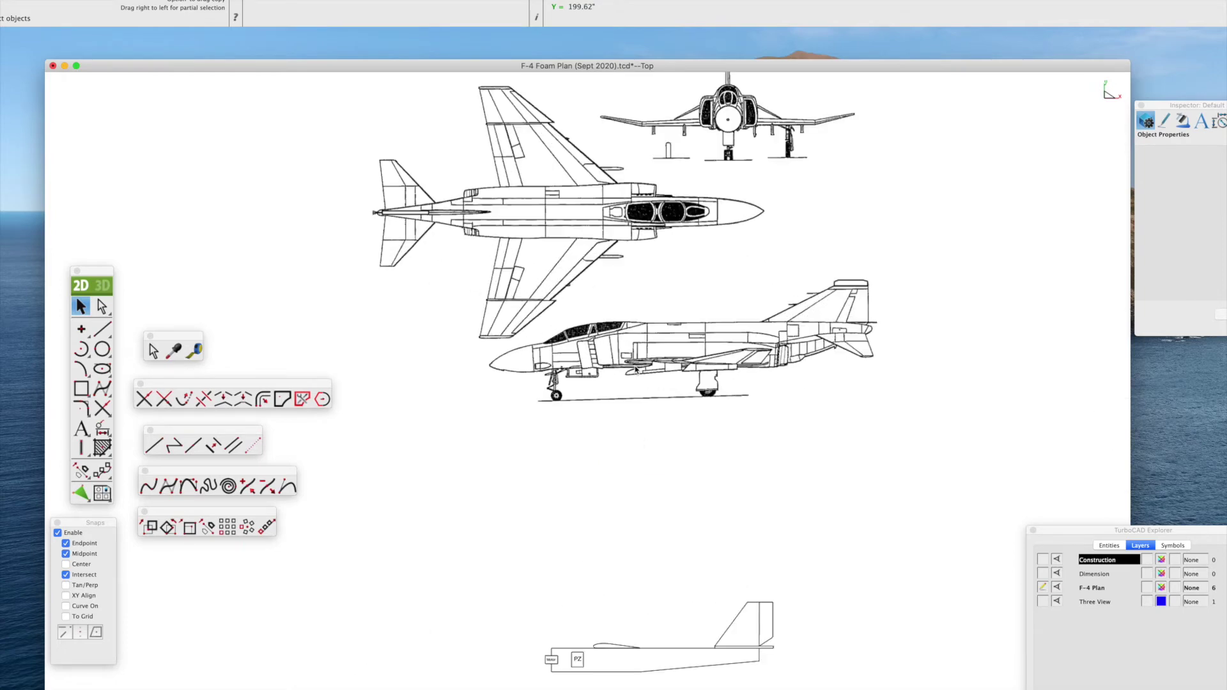
# Draw a vertical reference line at the nose down to the ground line.
pyautogui.scroll(3, 635, 370)
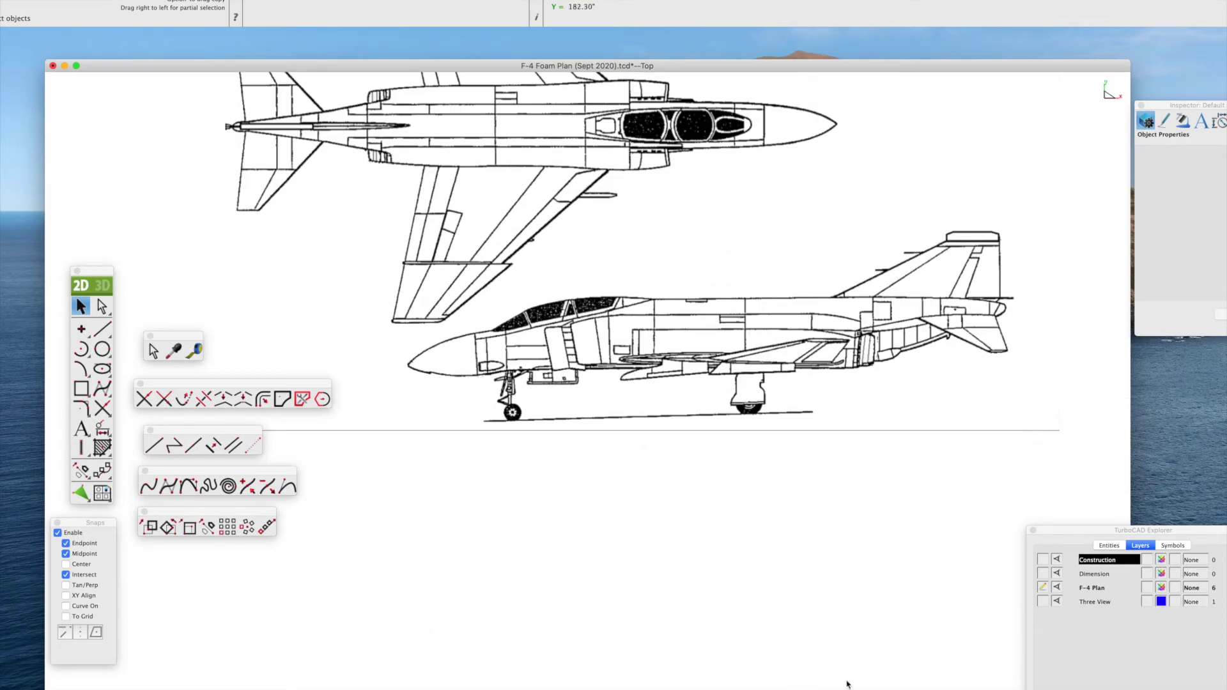
pyautogui.click(154, 445)
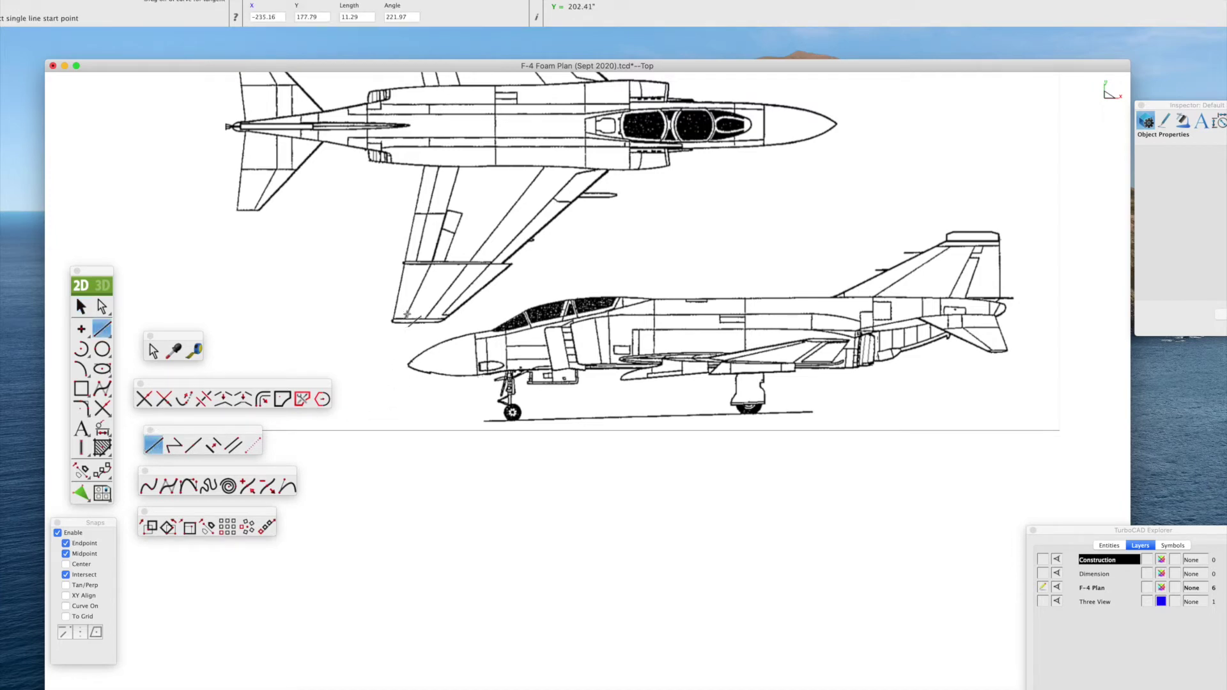
pyautogui.click(407, 314)
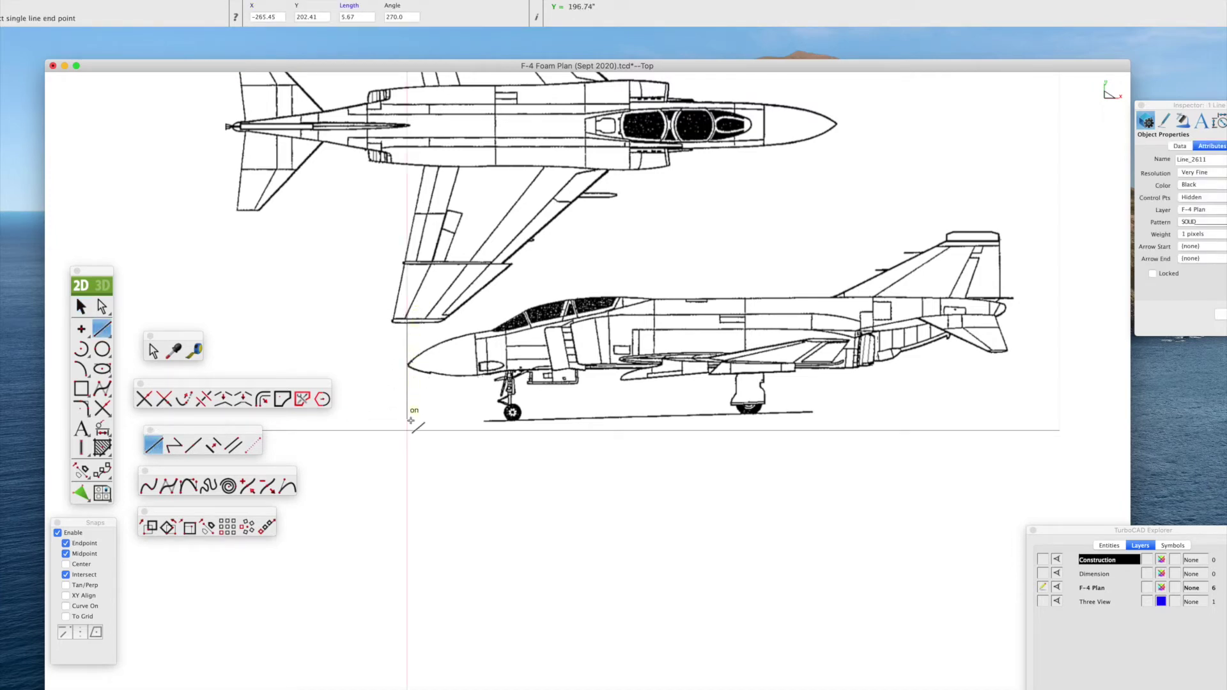
pyautogui.click(410, 421)
# Trace the nose and canopy profile and the underside nose curve as splines.
pyautogui.click(168, 486)
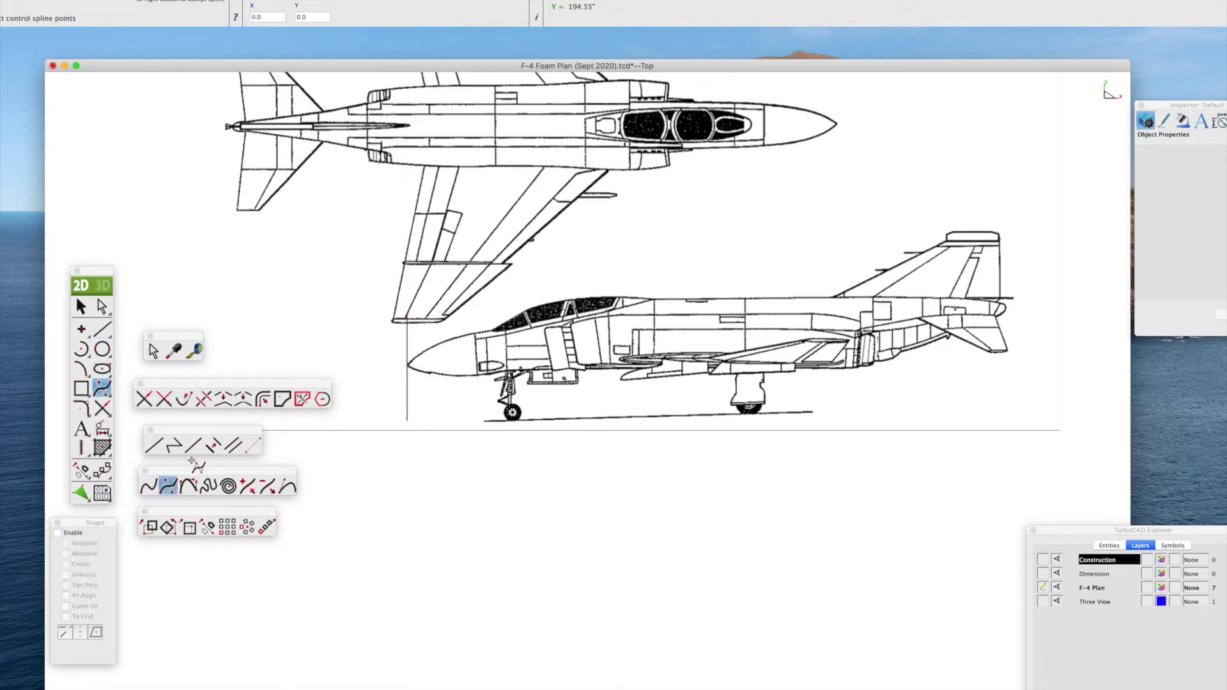
pyautogui.click(410, 366)
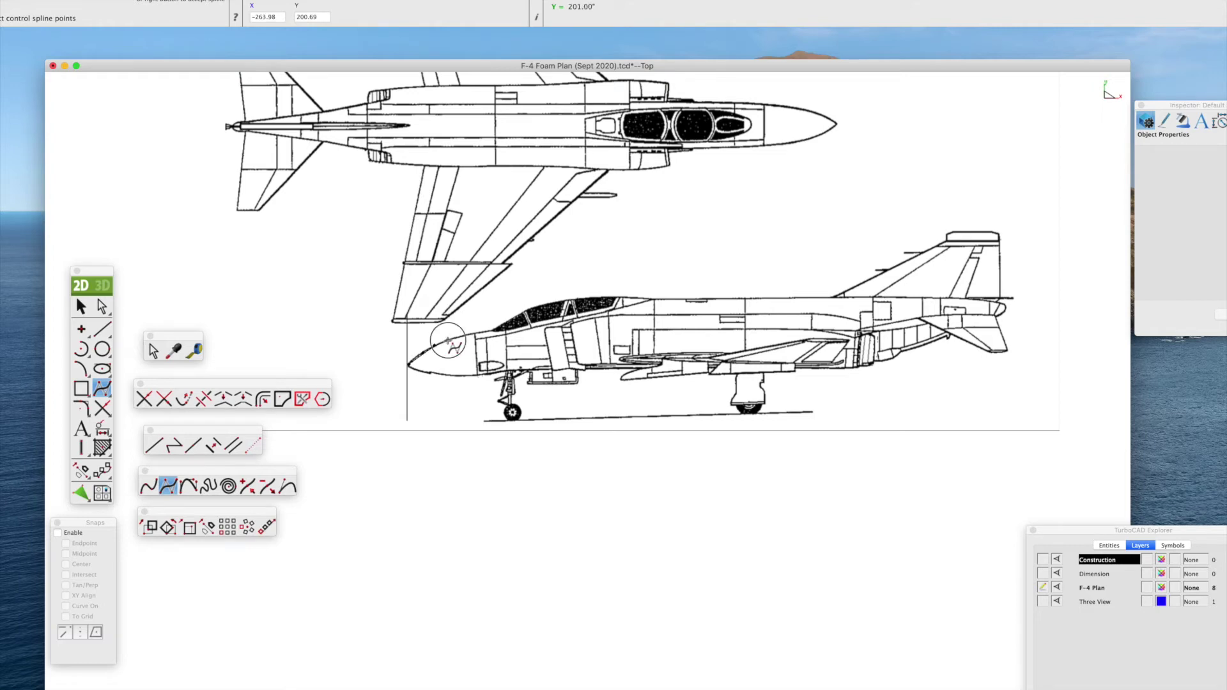
pyautogui.click(461, 337)
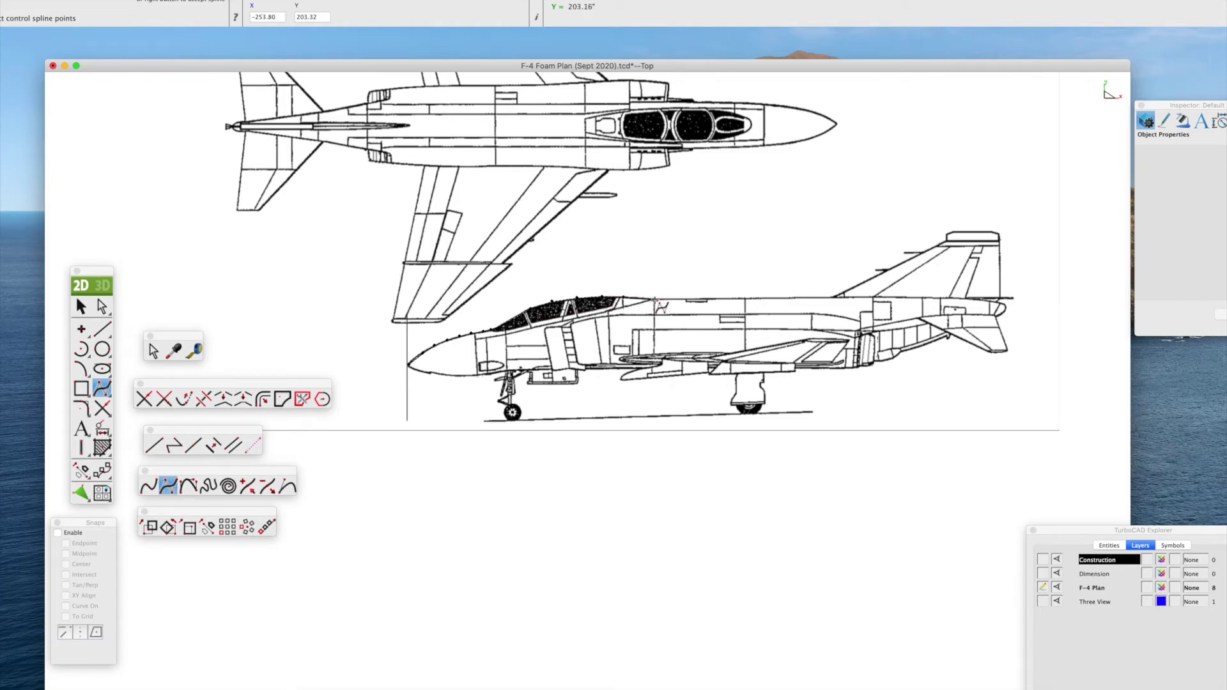
pyautogui.rightClick(655, 300)
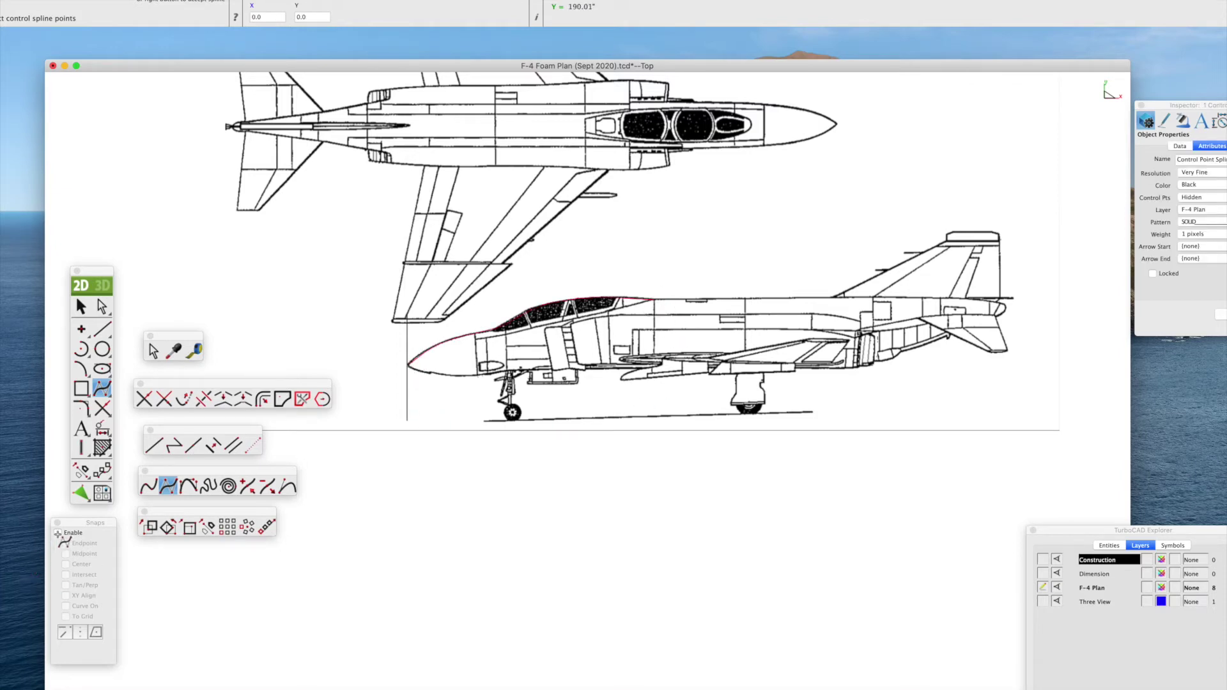
pyautogui.click(57, 532)
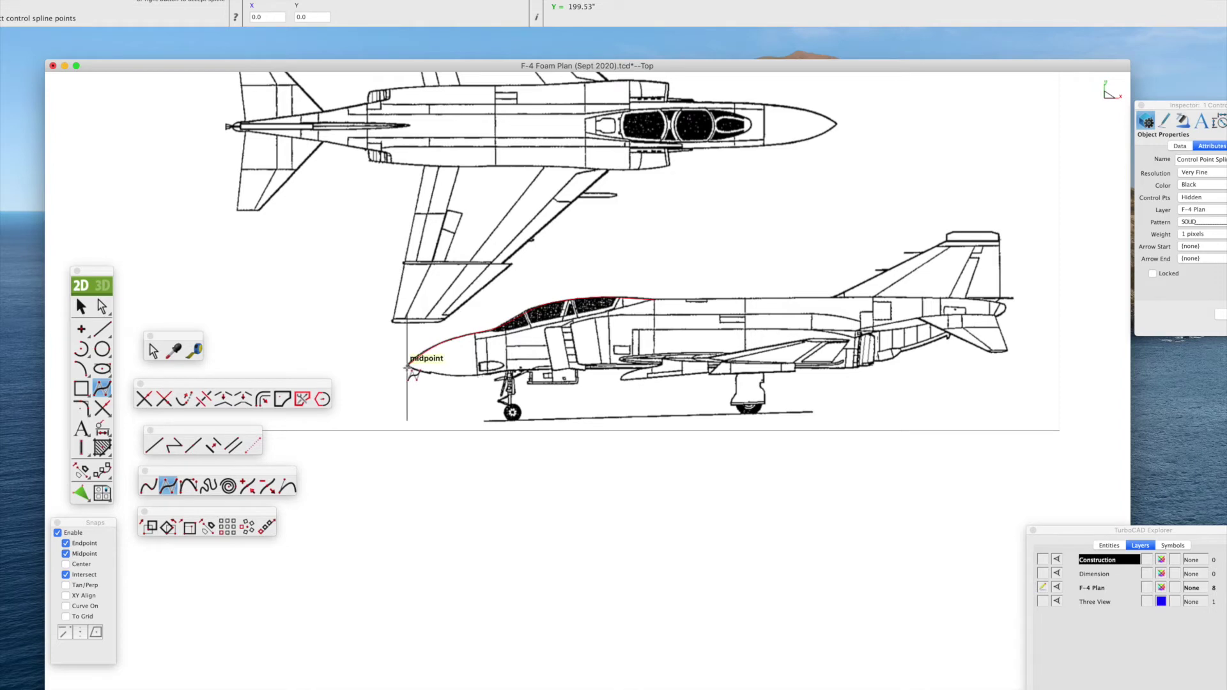
pyautogui.click(407, 367)
pyautogui.click(57, 532)
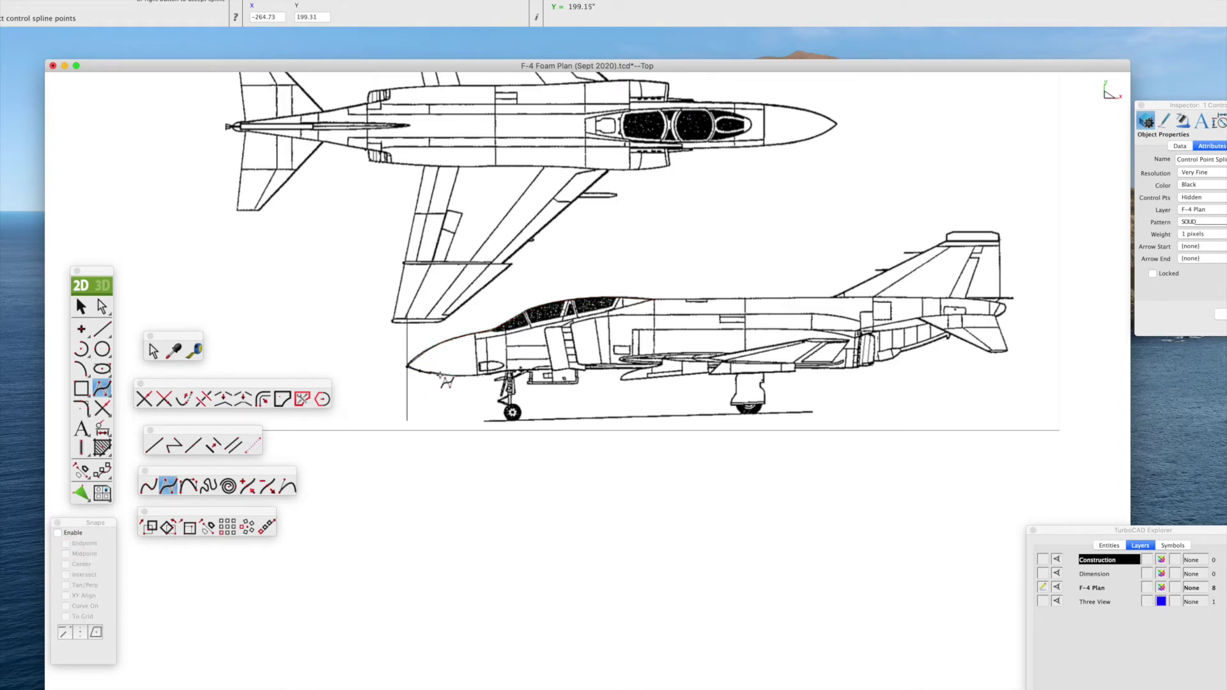
pyautogui.click(463, 375)
pyautogui.rightClick(463, 376)
# Draw the fuselage line running back toward the tail.
pyautogui.press('l')
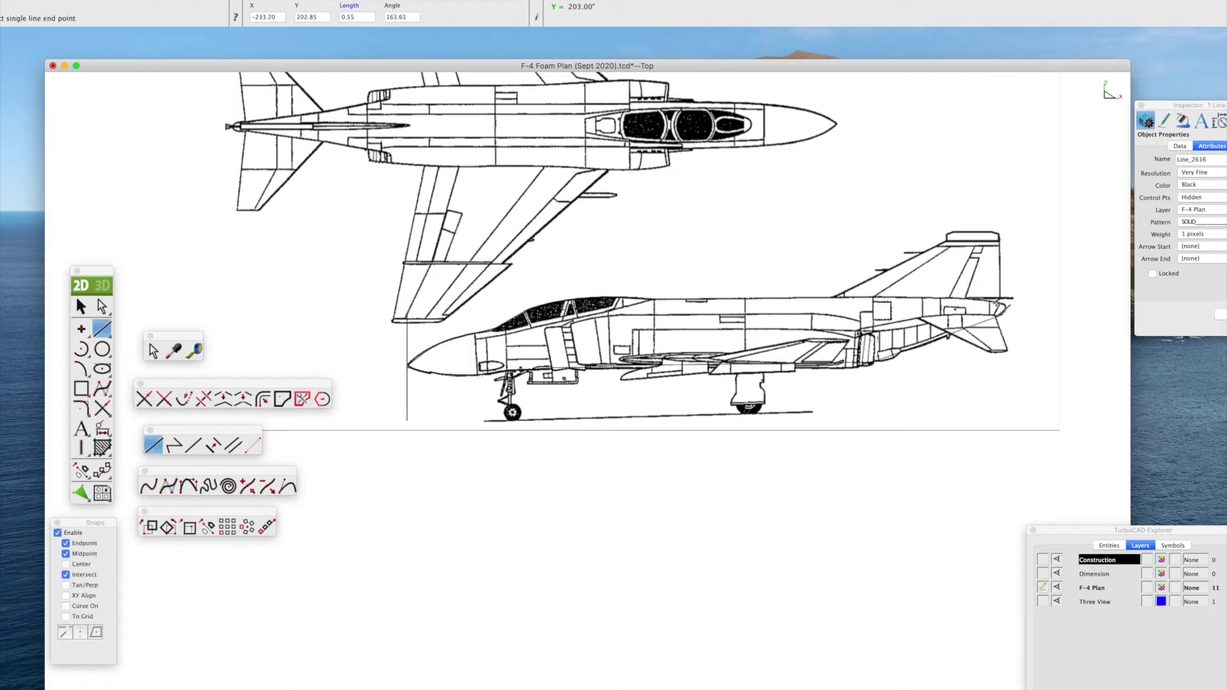
pyautogui.click(967, 298)
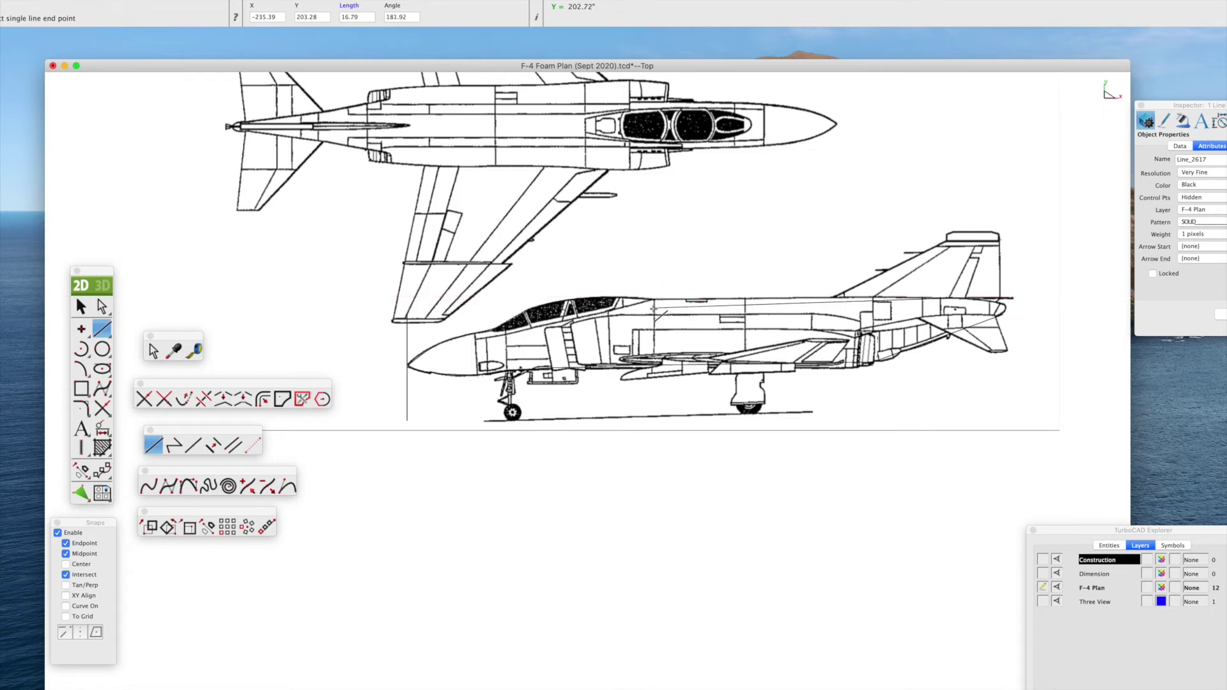
pyautogui.click(652, 303)
pyautogui.press('Escape')
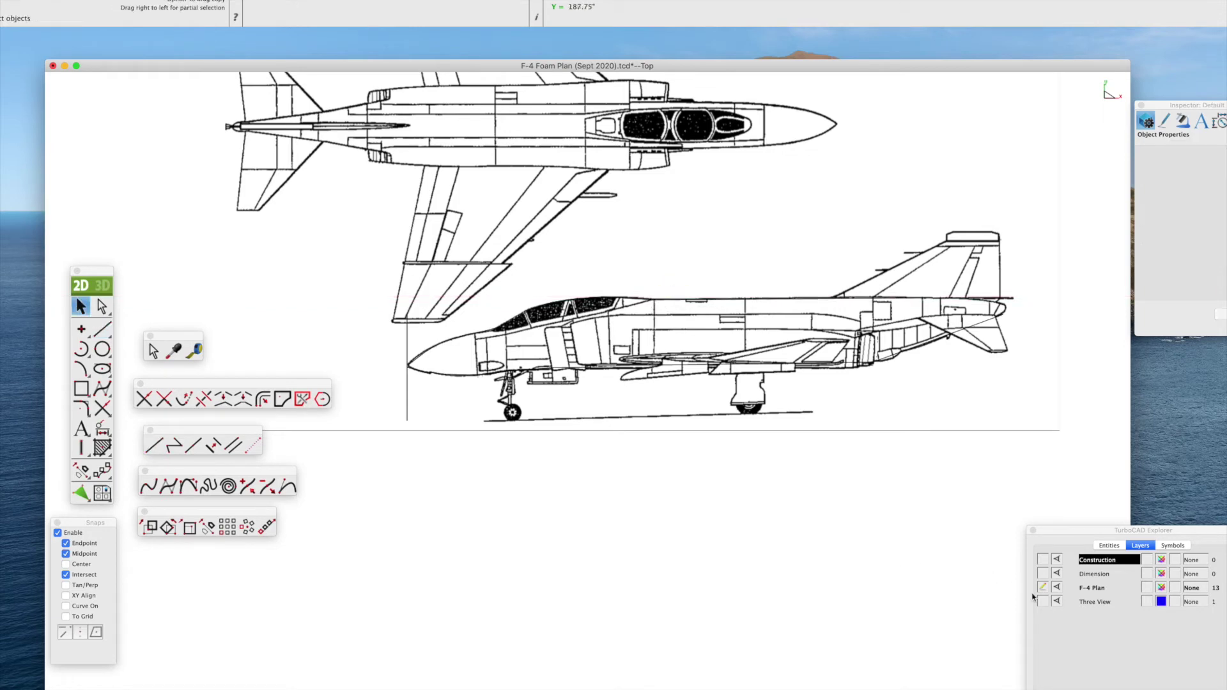
# Add the tail fin lines, delete a stray segment, and compare the tracing against the reference.
pyautogui.click(1056, 601)
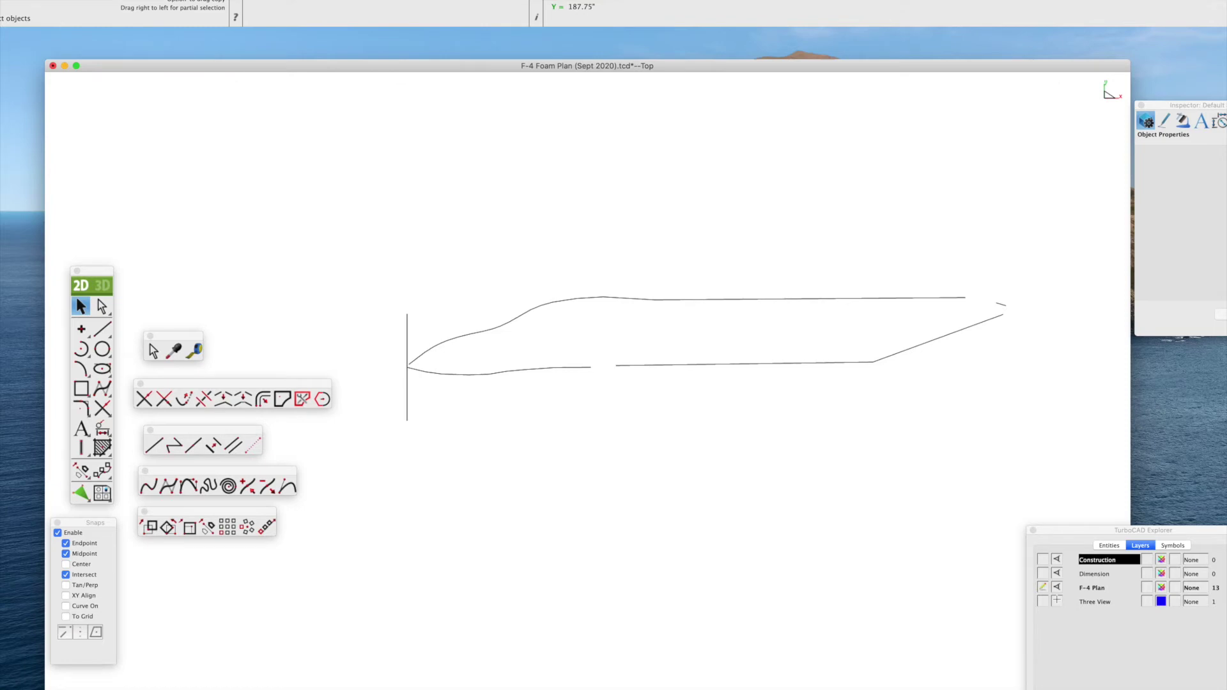
pyautogui.click(1056, 601)
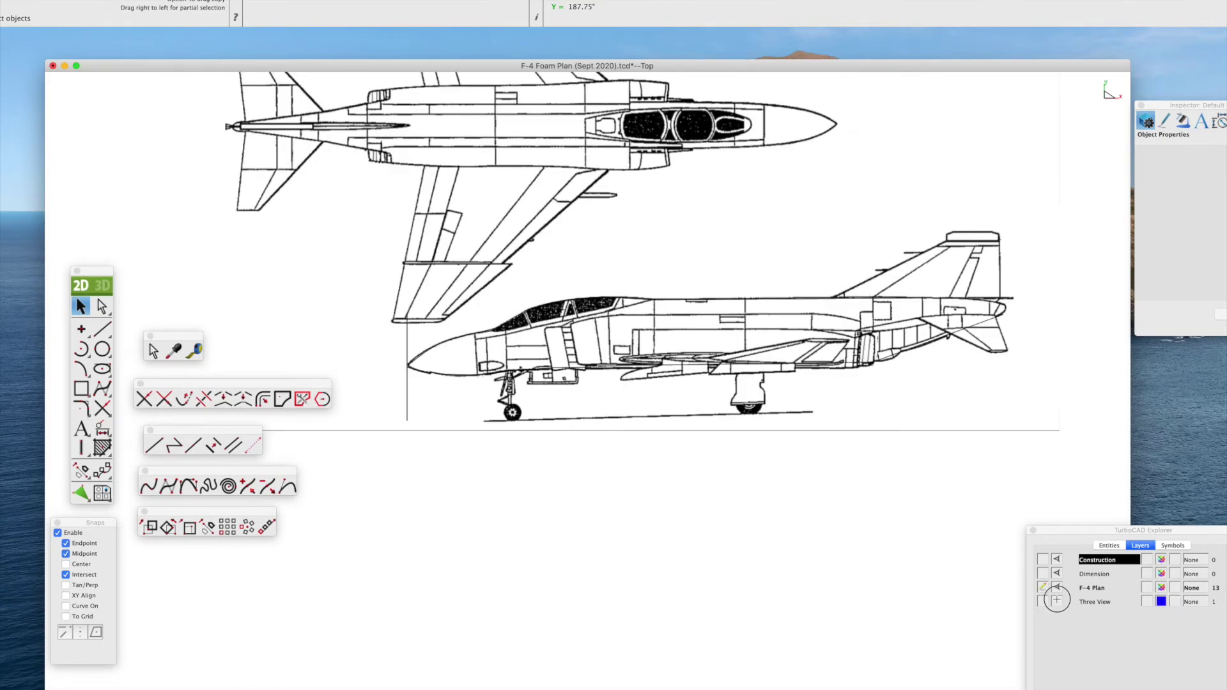
pyautogui.press('super+v')
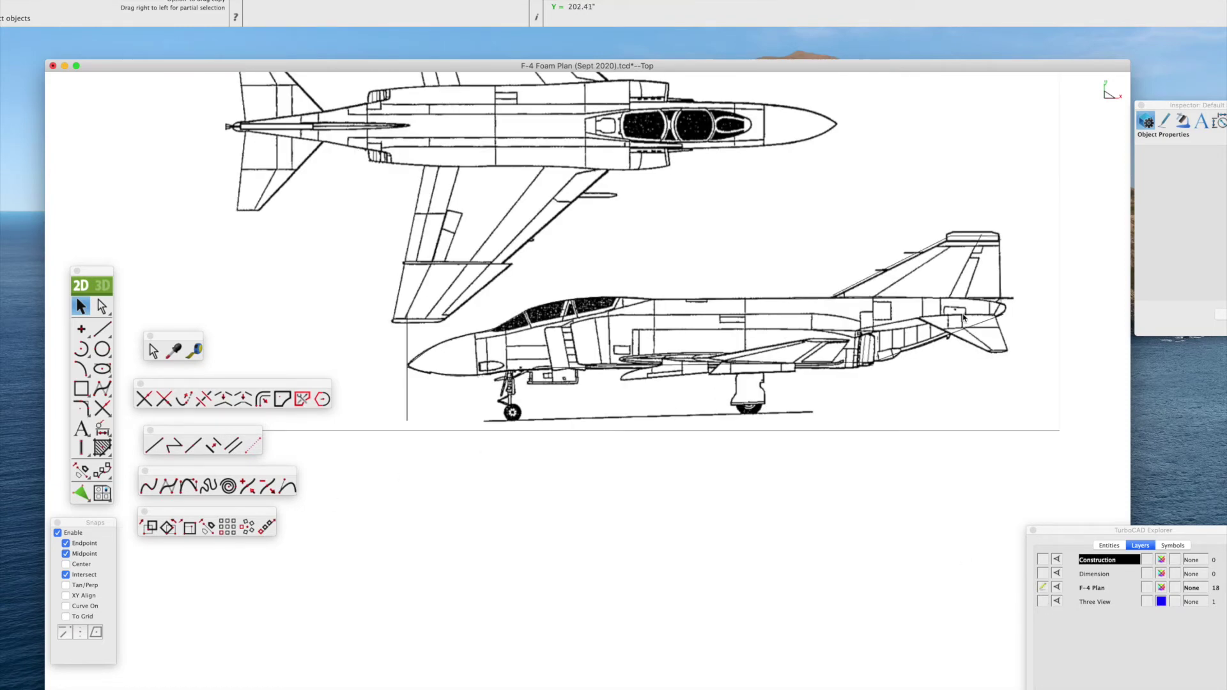
pyautogui.click(963, 317)
pyautogui.press('Delete')
pyautogui.click(1056, 601)
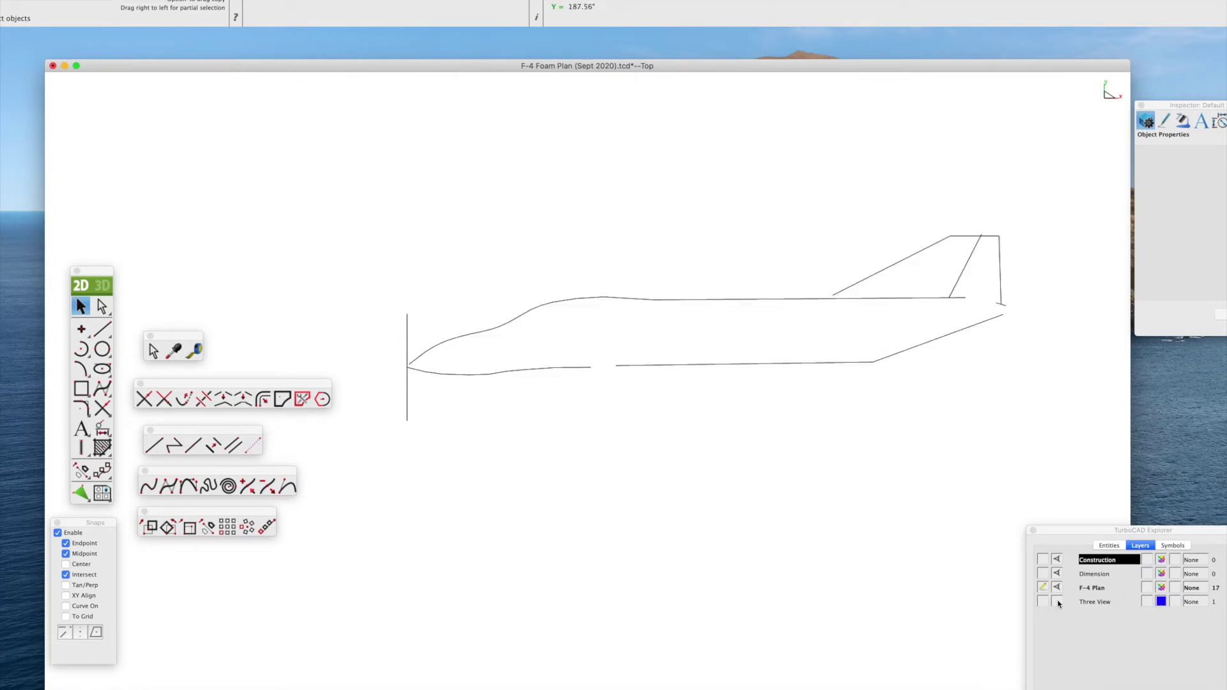
pyautogui.click(1057, 602)
pyautogui.click(1057, 601)
pyautogui.click(1057, 601)
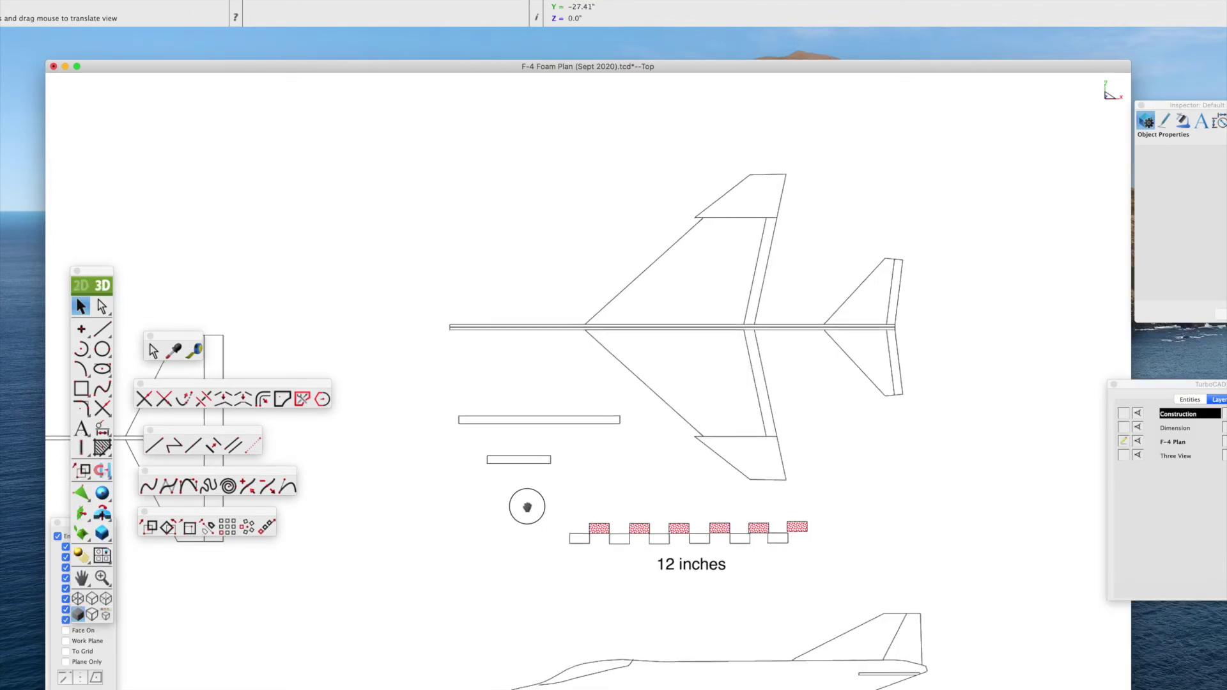
# Move the long rectangle up under the wing and shift the small rectangle right.
pyautogui.moveTo(527, 507); pyautogui.dragTo(524, 505)
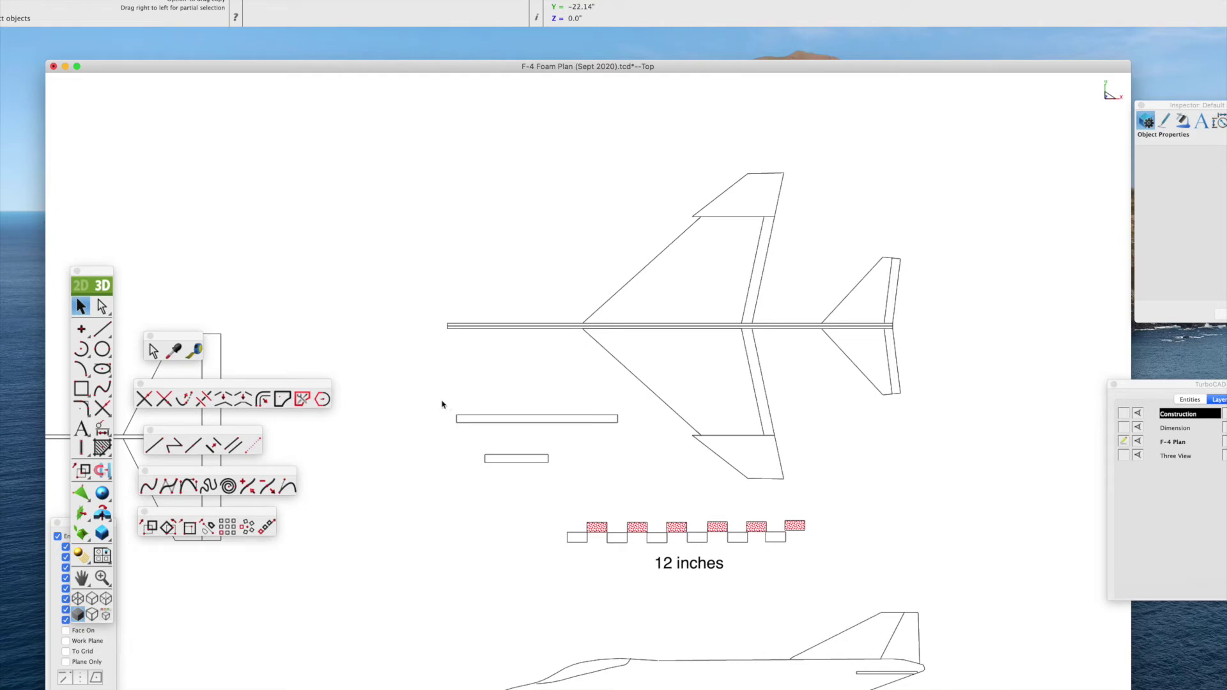
pyautogui.moveTo(440, 404); pyautogui.dragTo(635, 434)
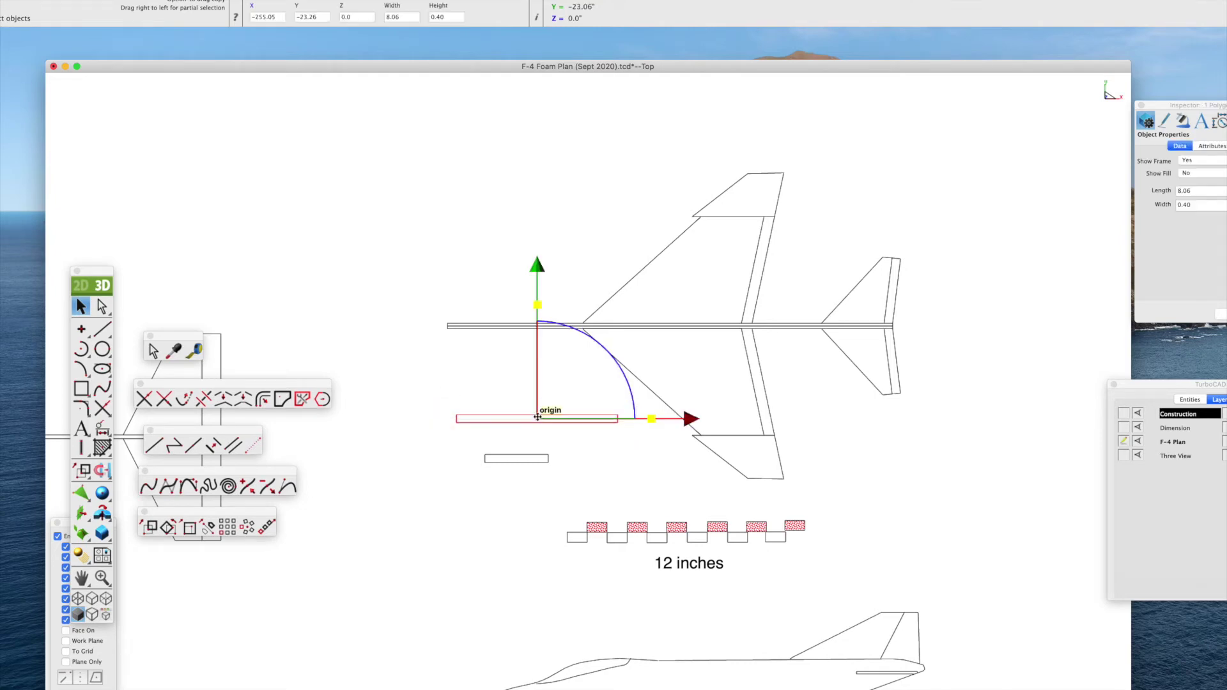
pyautogui.moveTo(537, 417); pyautogui.dragTo(495, 414)
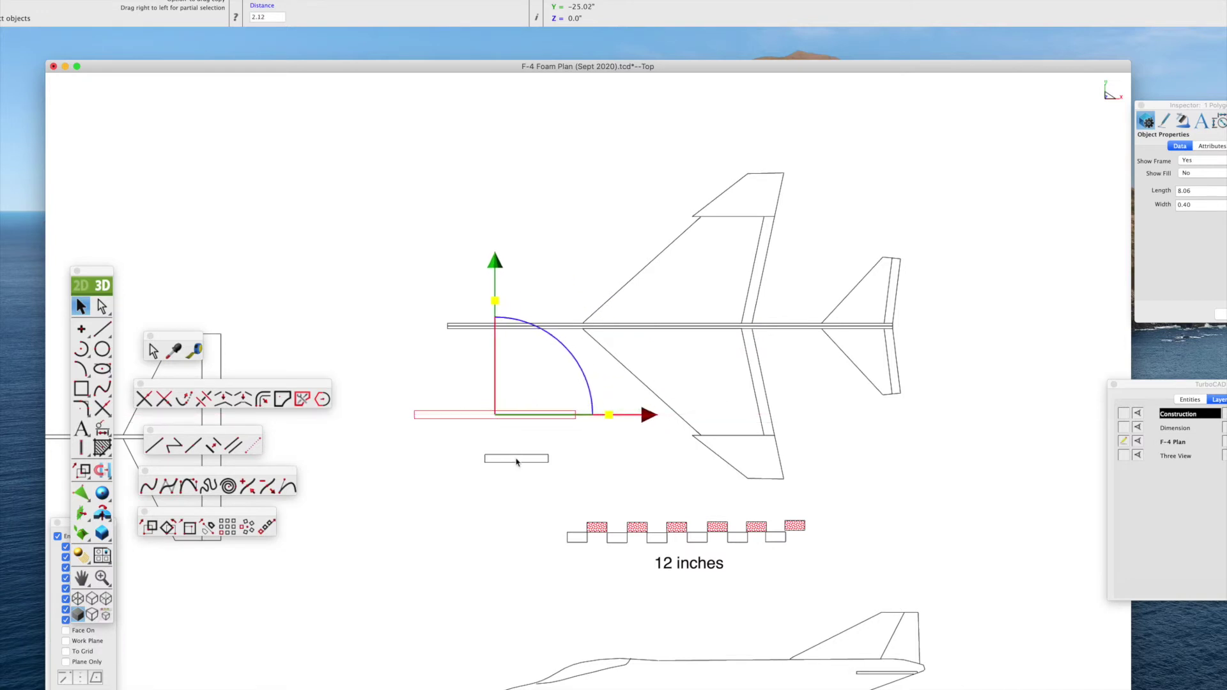
pyautogui.click(517, 461)
pyautogui.moveTo(519, 457); pyautogui.dragTo(486, 462)
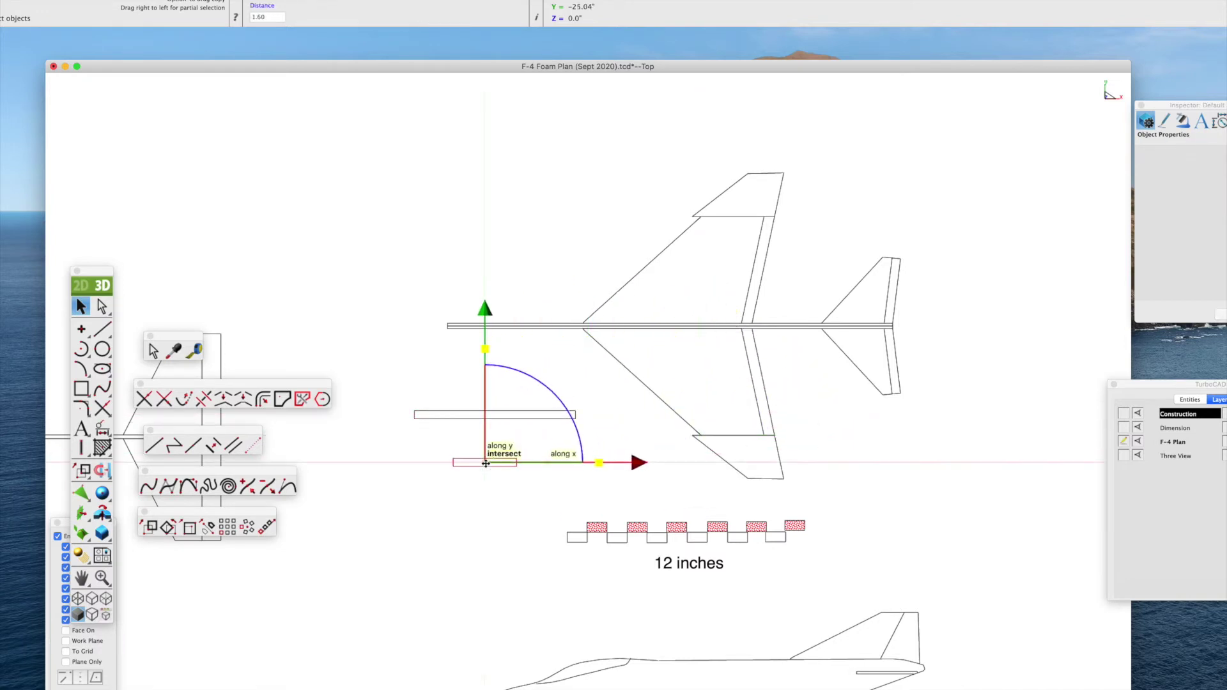
pyautogui.click(62, 530)
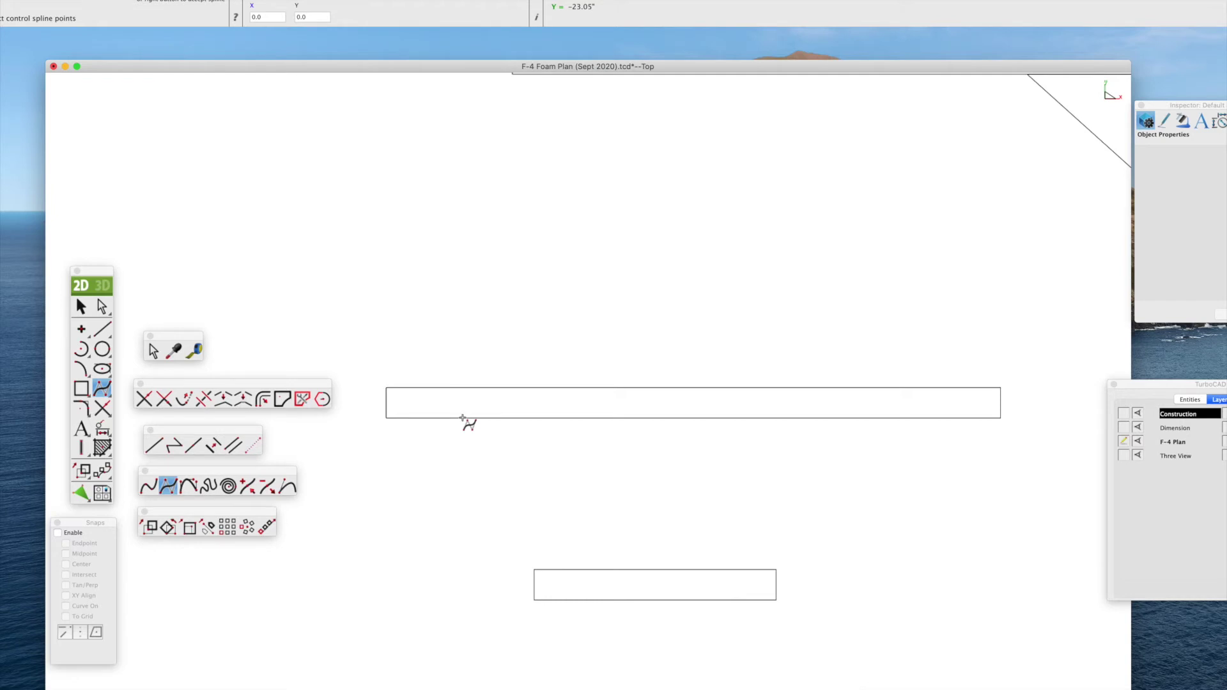
# Trace the long wing-section airfoil as a spline from leading to trailing edge.
pyautogui.click(462, 418)
pyautogui.click(386, 402)
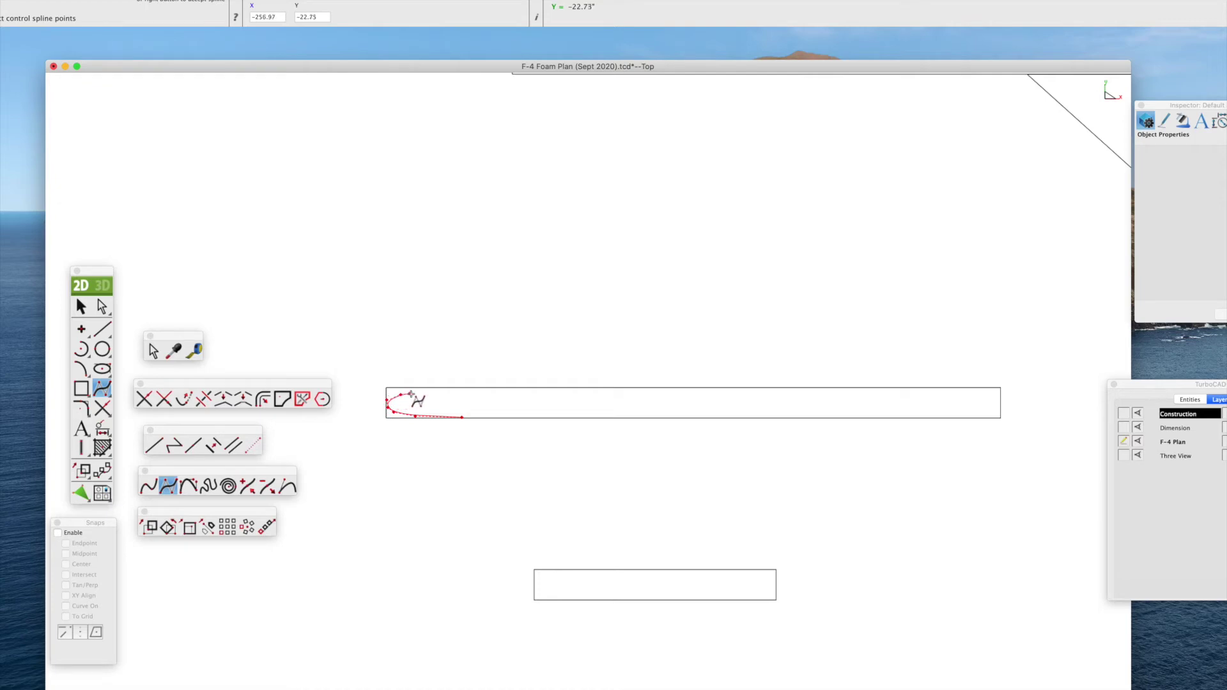
pyautogui.click(430, 390)
pyautogui.click(516, 388)
pyautogui.click(617, 393)
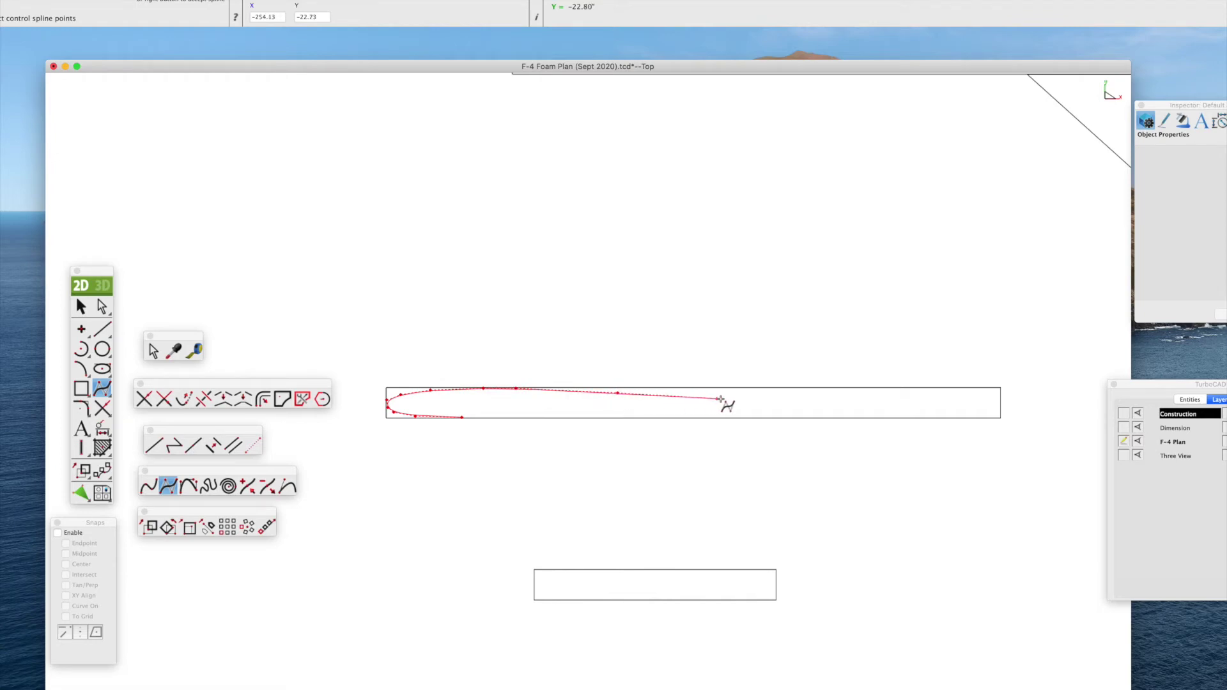
pyautogui.click(725, 400)
pyautogui.click(845, 407)
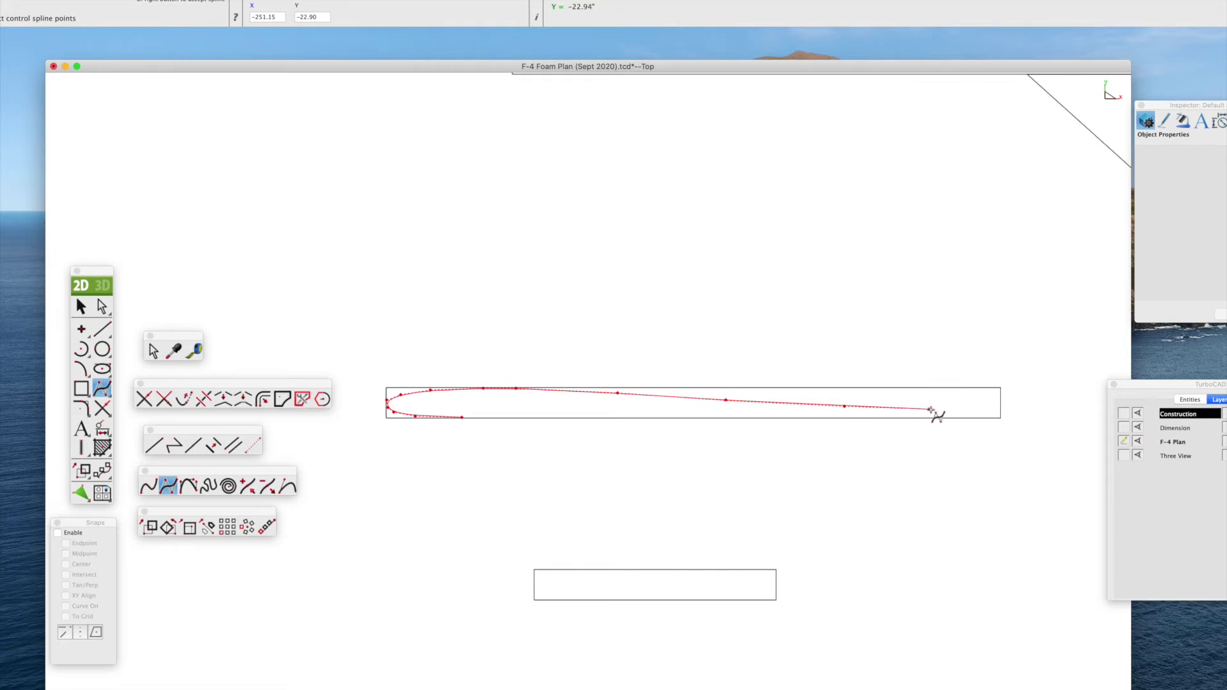
pyautogui.click(937, 411)
pyautogui.click(1000, 413)
pyautogui.rightClick(1000, 413)
# Trace the matching 12-point airfoil spline inside the small rectangle.
pyautogui.click(576, 599)
pyautogui.click(551, 597)
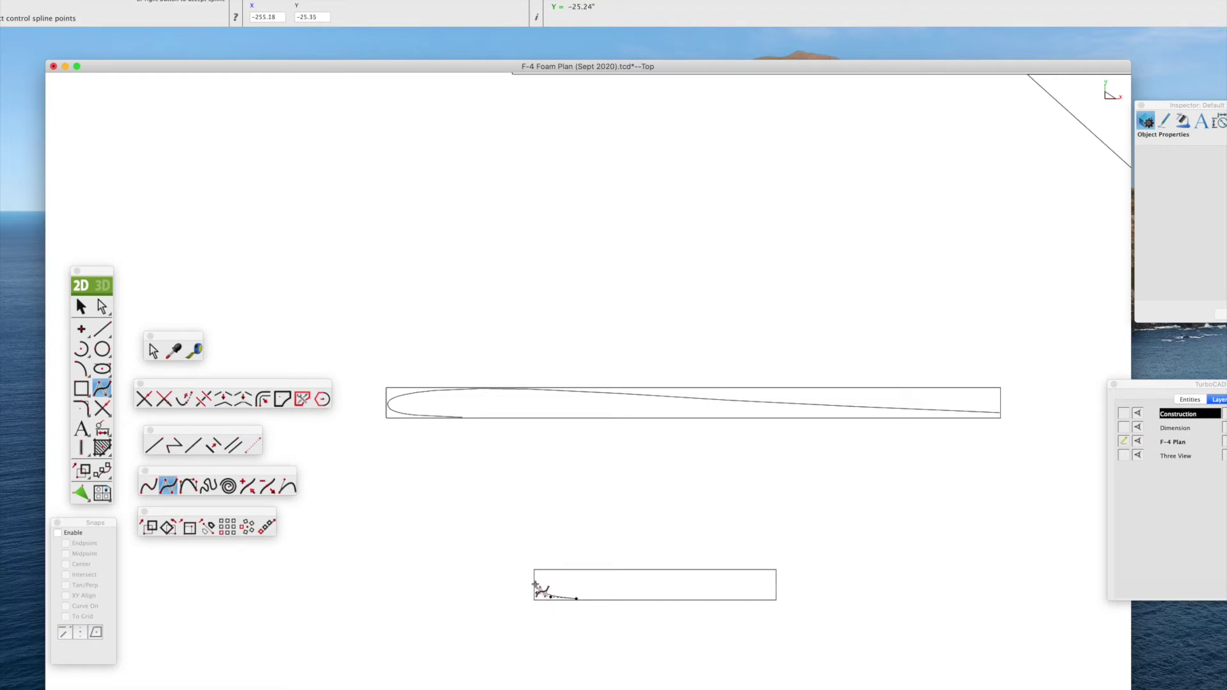
pyautogui.click(535, 583)
pyautogui.click(546, 575)
pyautogui.click(568, 571)
pyautogui.click(612, 569)
pyautogui.click(646, 573)
pyautogui.click(683, 578)
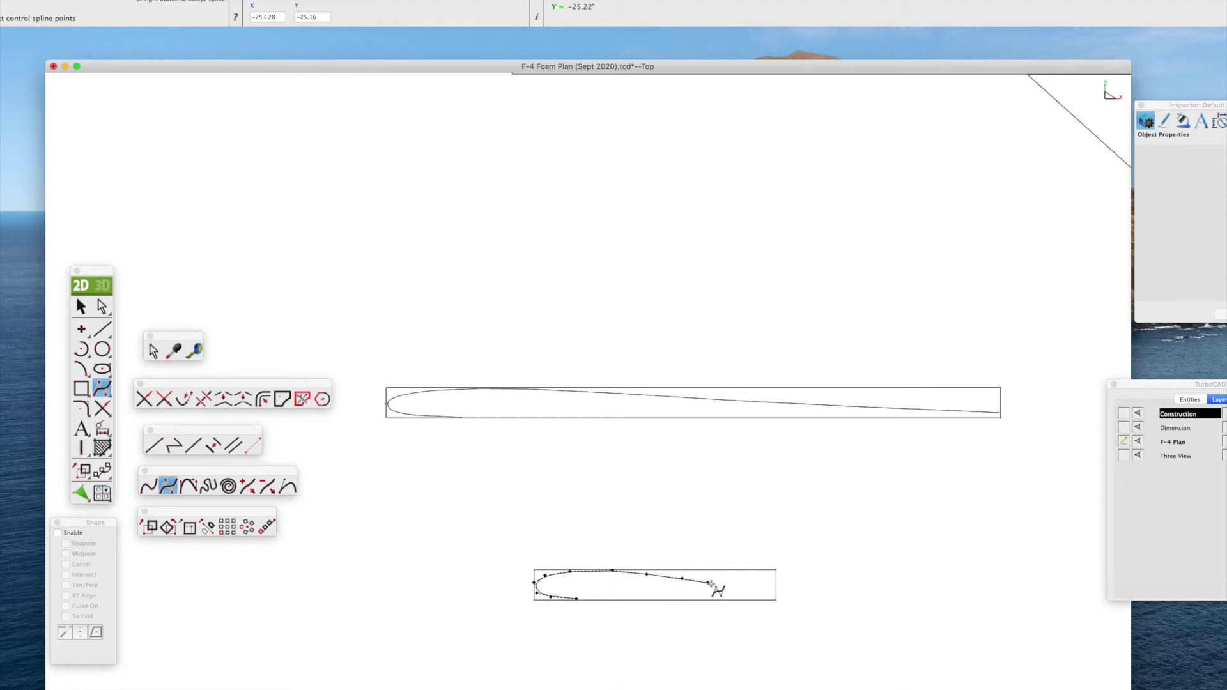
pyautogui.click(721, 585)
pyautogui.click(754, 589)
pyautogui.click(775, 594)
pyautogui.rightClick(775, 595)
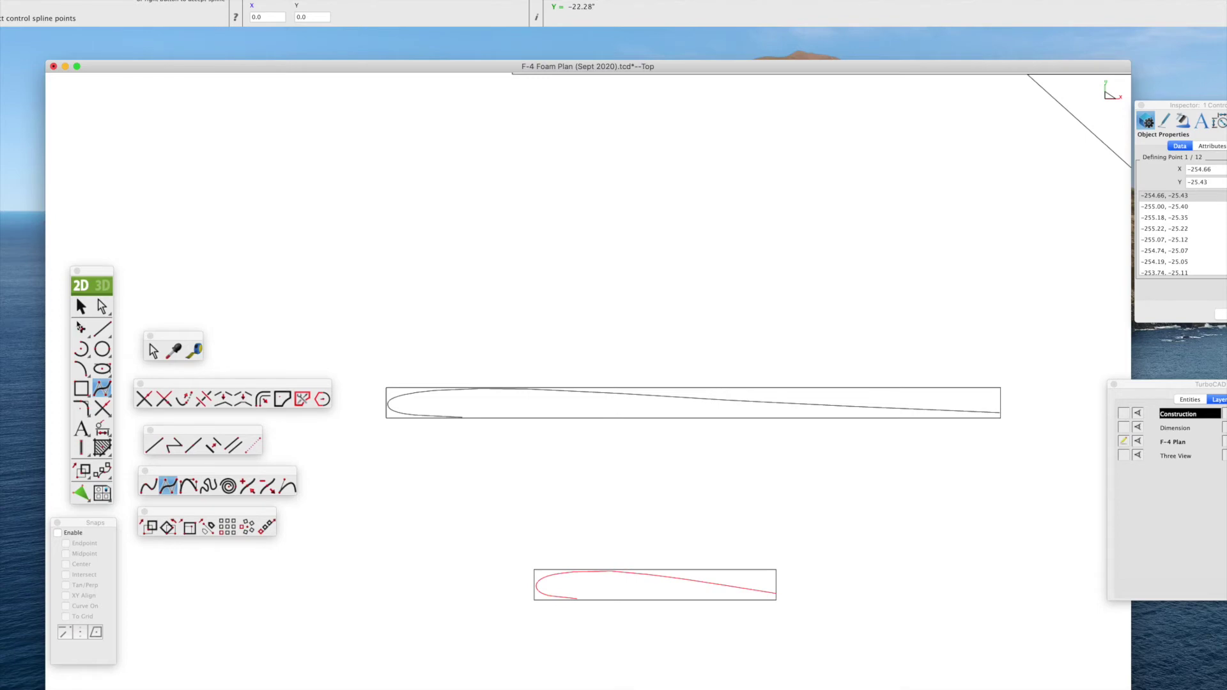
pyautogui.click(81, 306)
# Drag the lower airfoil onto the tail stabilizer and the upper one onto the fuselage by the tail.
pyautogui.scroll(-5, 457, 575)
pyautogui.moveTo(460, 558); pyautogui.dragTo(641, 608)
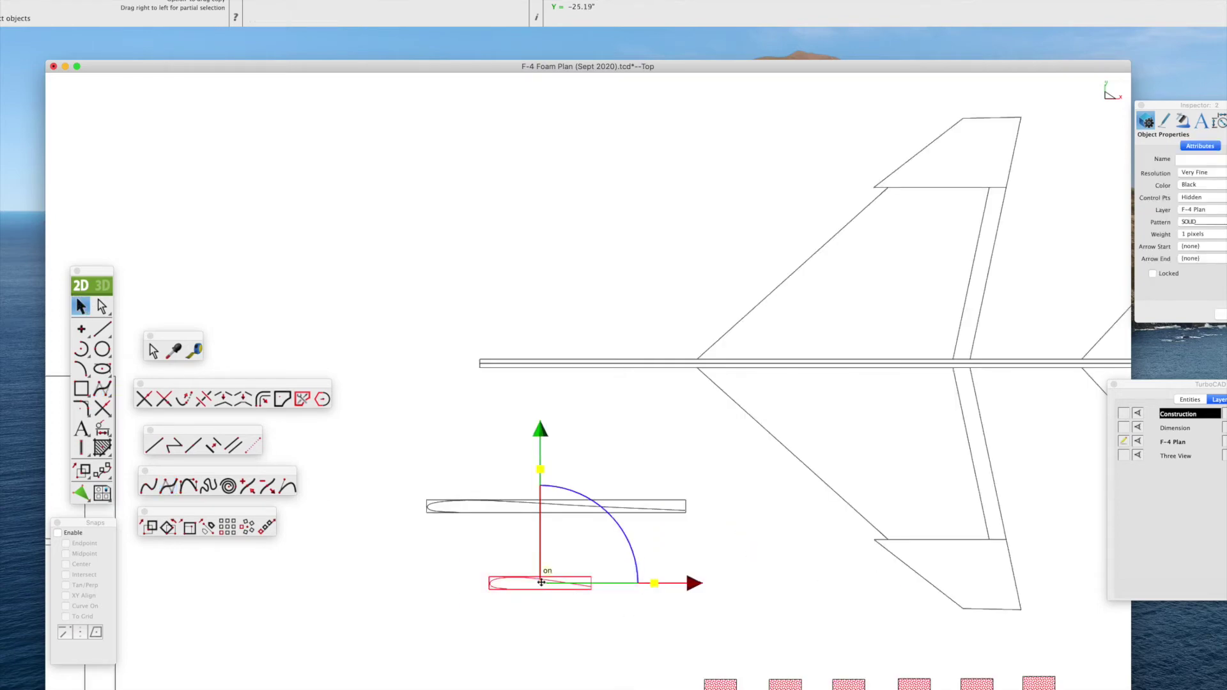
pyautogui.moveTo(541, 582); pyautogui.dragTo(625, 605)
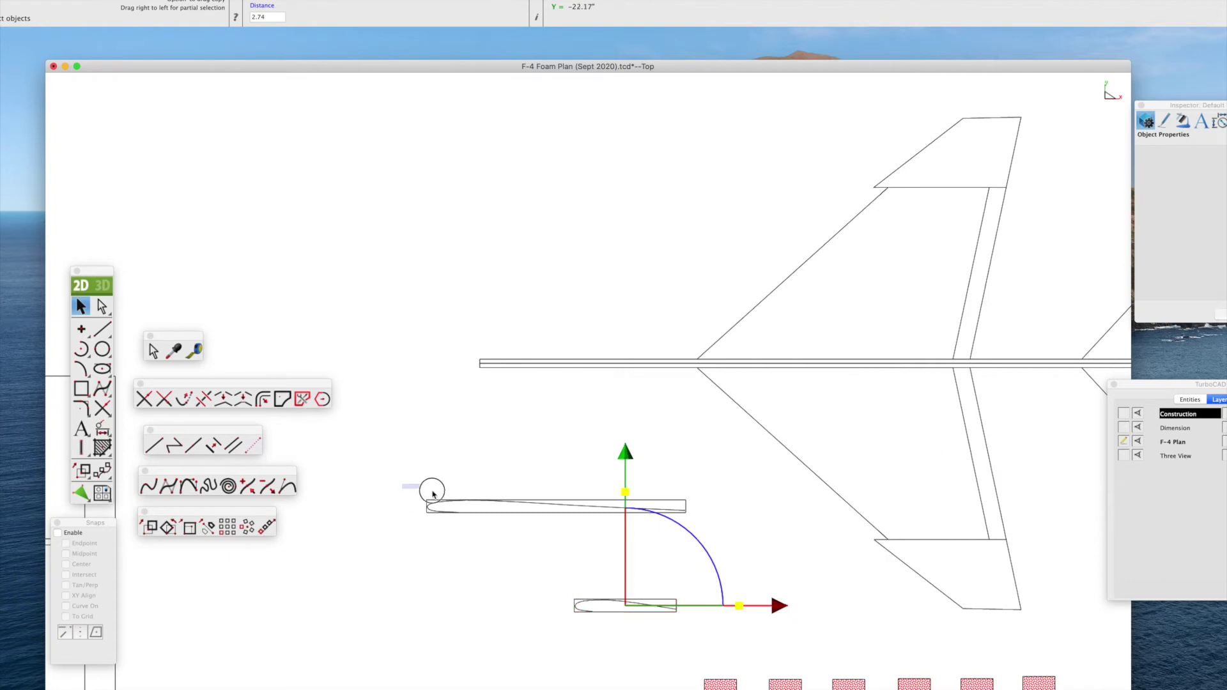
pyautogui.moveTo(433, 494); pyautogui.dragTo(711, 520)
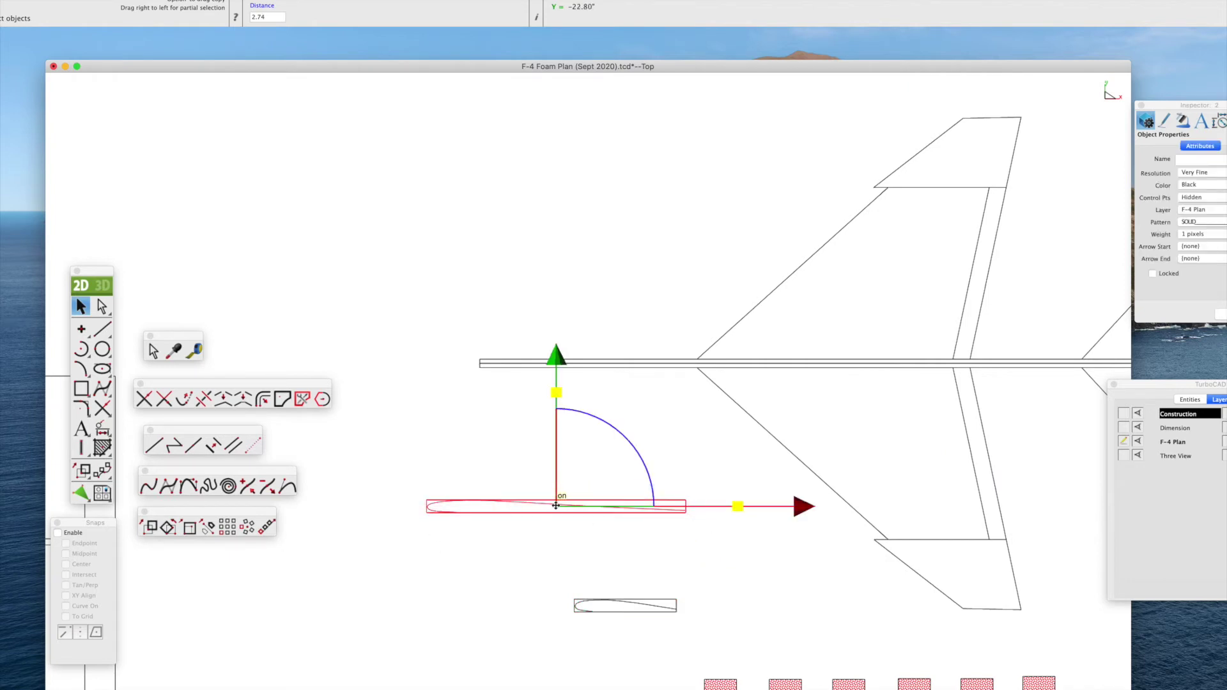
pyautogui.moveTo(556, 505); pyautogui.dragTo(580, 525)
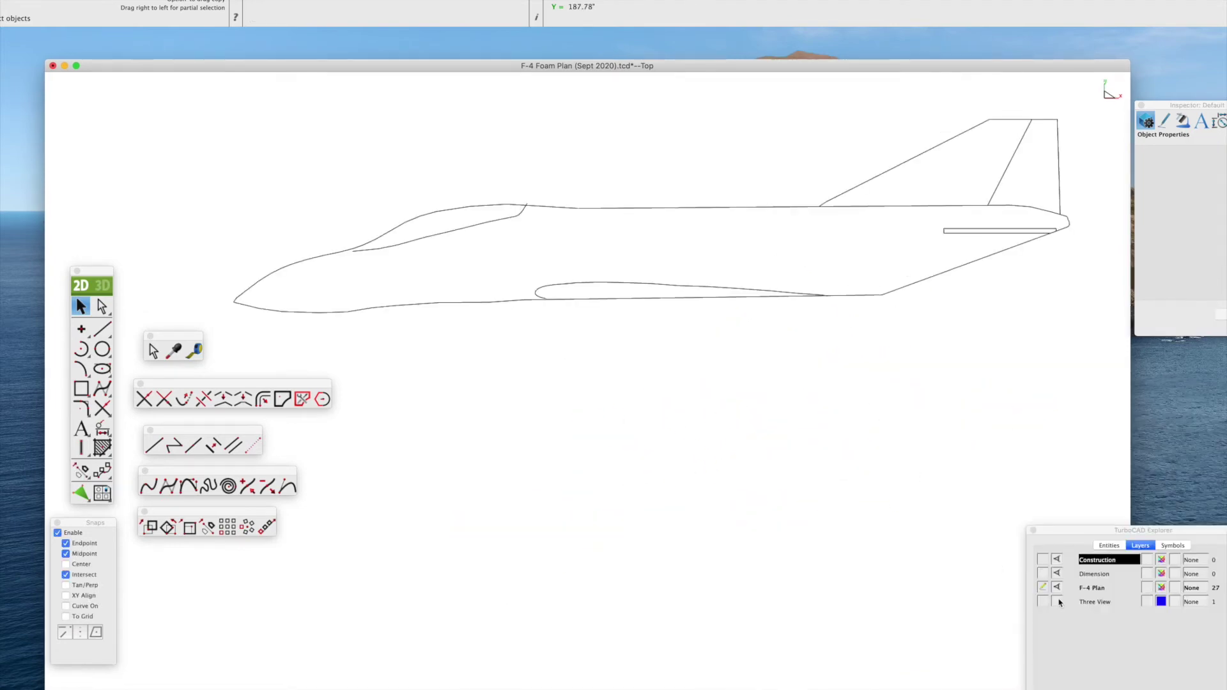
# Toggle the Three View layer, select the side view, and pan and zoom to the reference image.
pyautogui.click(1058, 601)
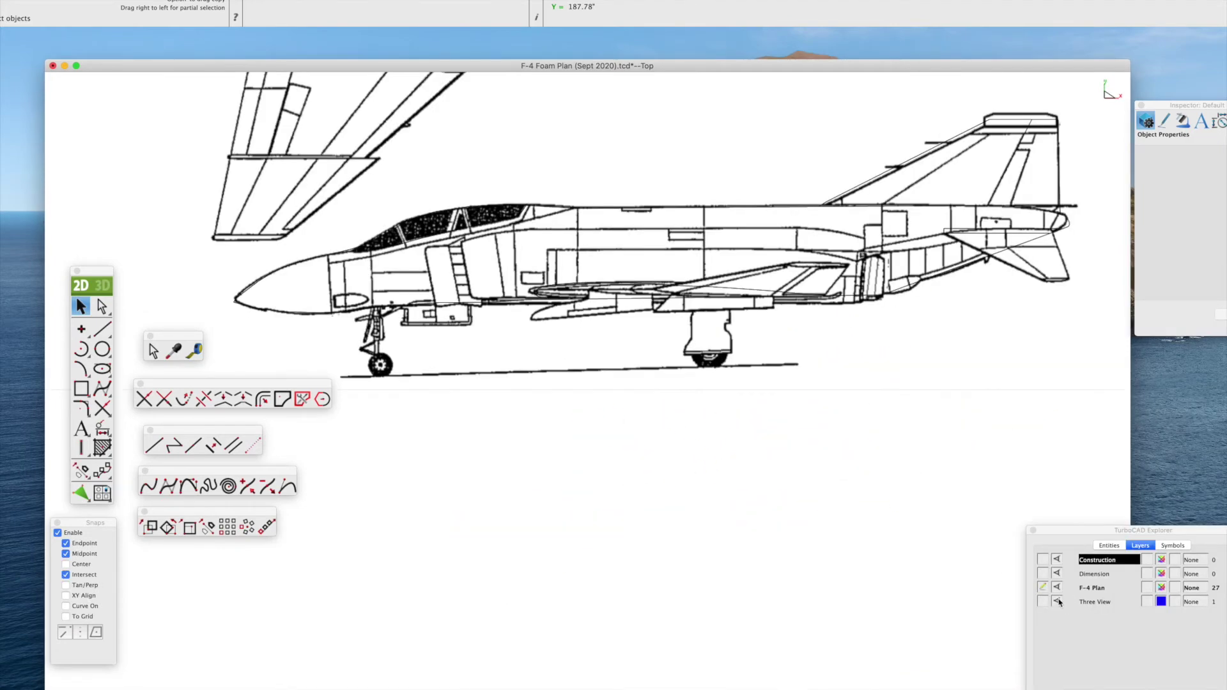
pyautogui.click(1058, 599)
pyautogui.scroll(-5, 804, 600)
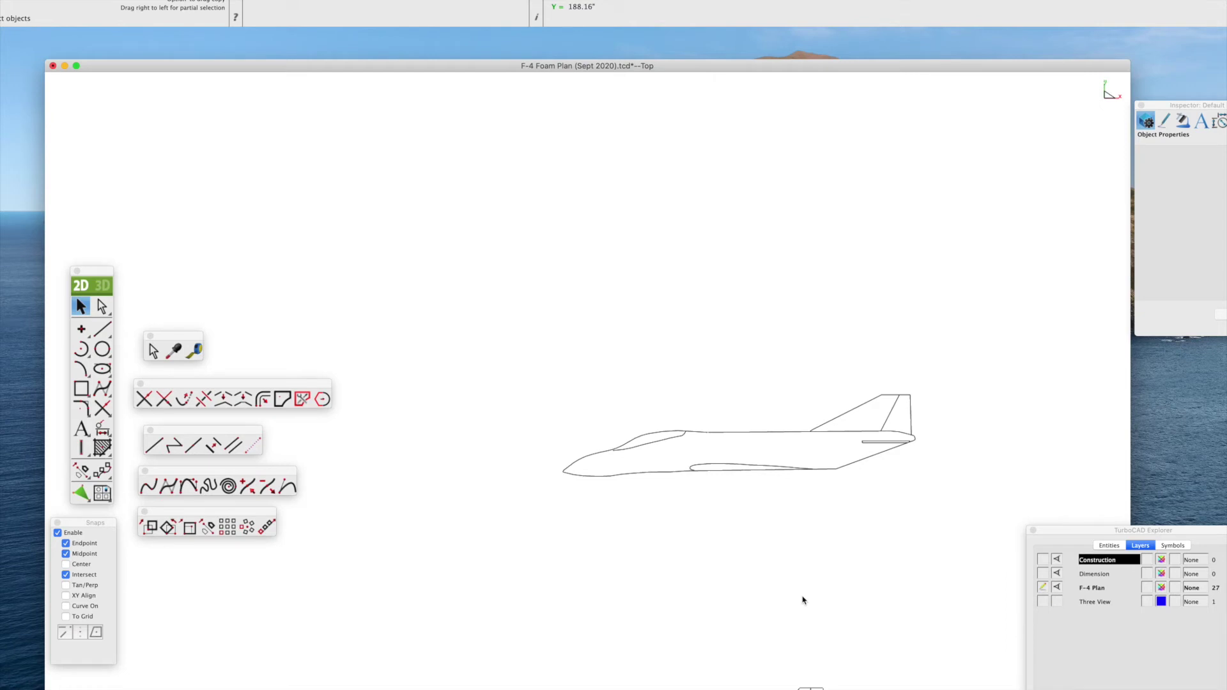
pyautogui.moveTo(453, 329)
pyautogui.mouseDown()
pyautogui.moveTo(660, 370)
pyautogui.moveTo(937, 455)
pyautogui.moveTo(988, 557)
pyautogui.mouseUp()
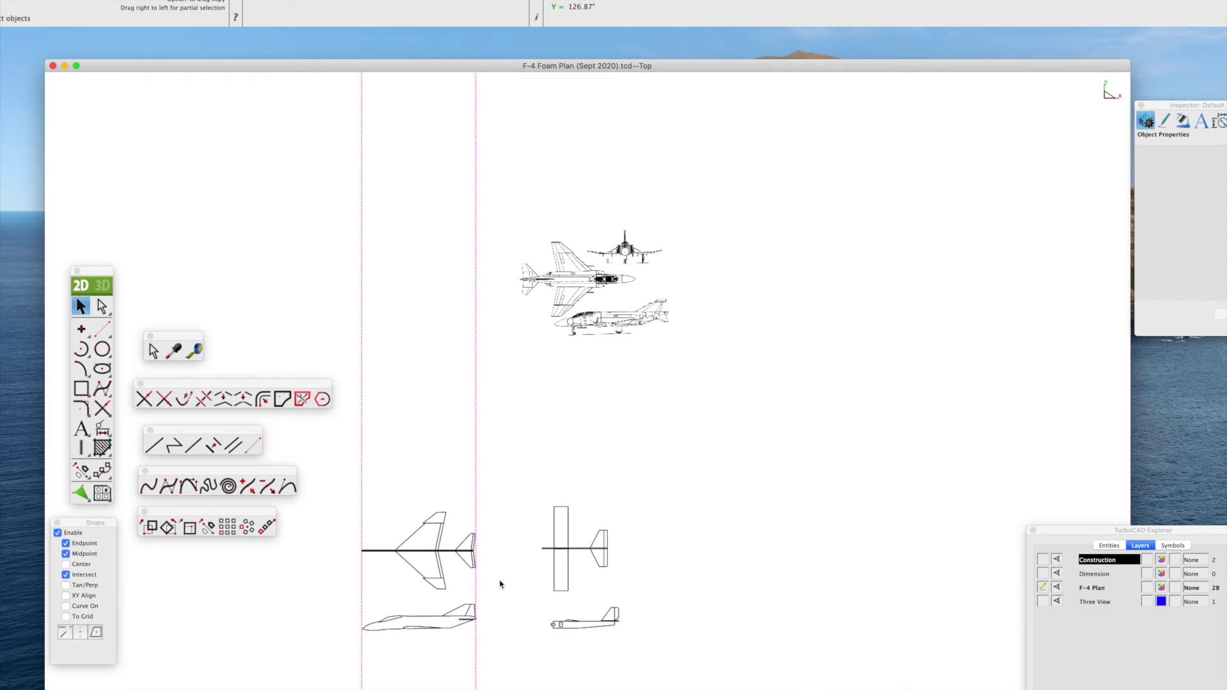
pyautogui.moveTo(512, 561); pyautogui.dragTo(664, 451, button='middle')
pyautogui.scroll(3, 549, 452)
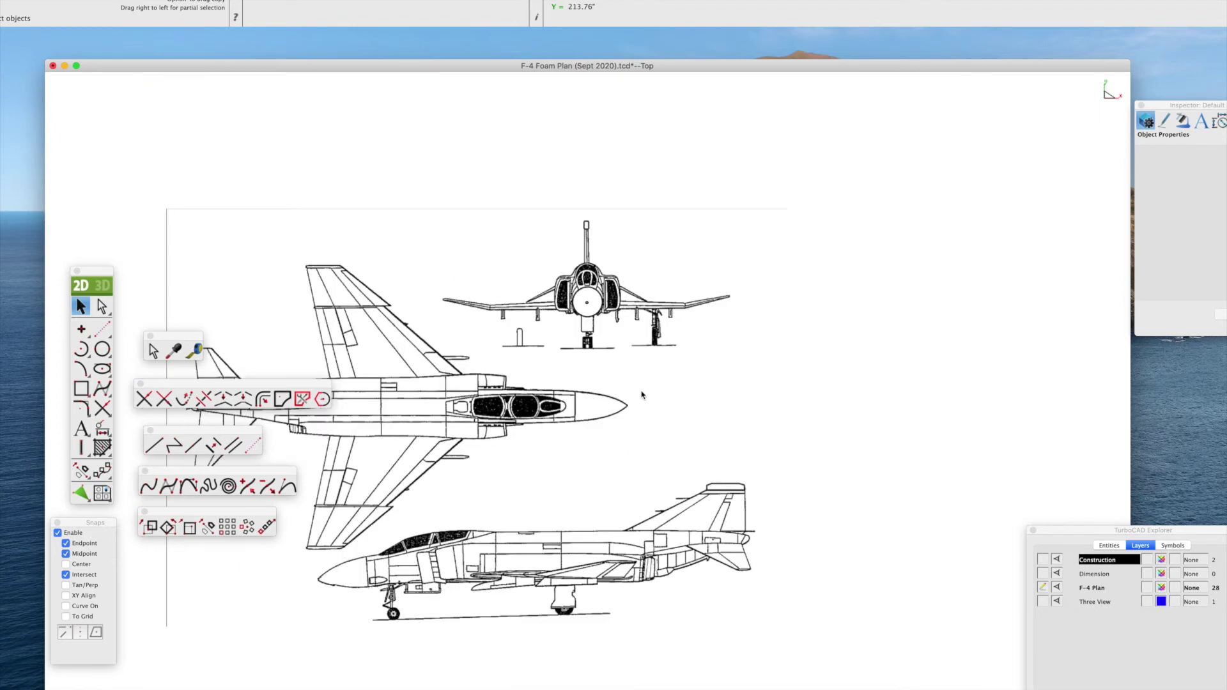
pyautogui.scroll(3, 642, 398)
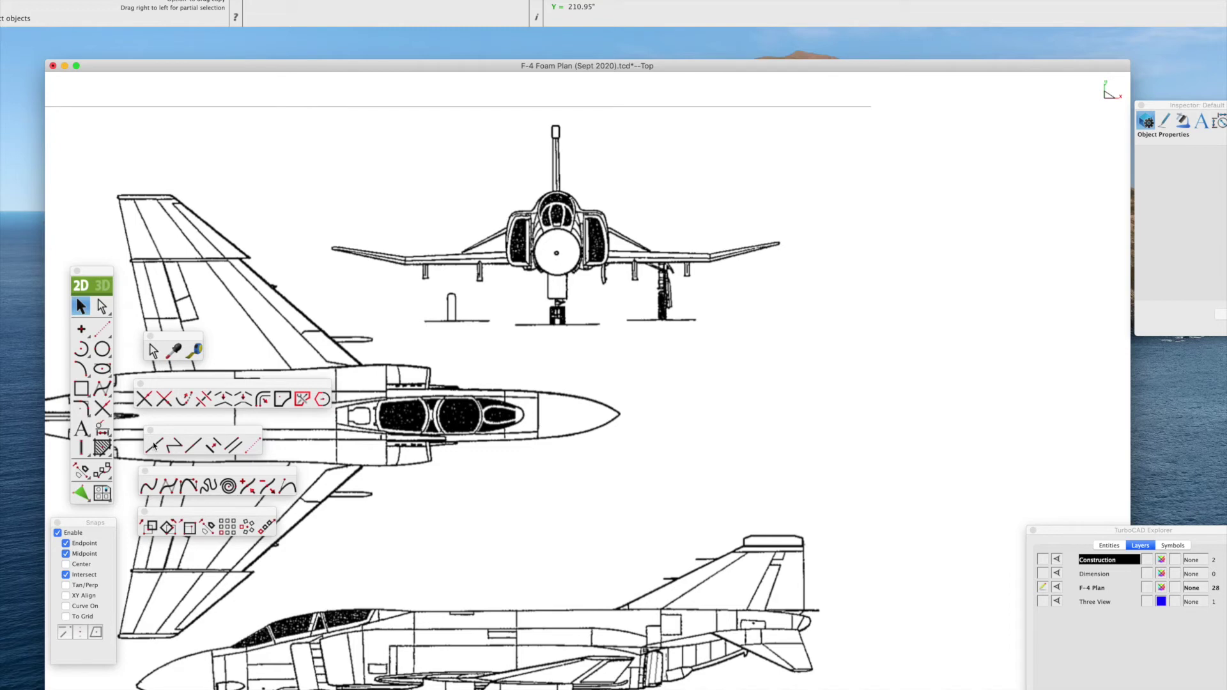
# Add a vertical parallel-line centerline through the front view.
pyautogui.click(213, 445)
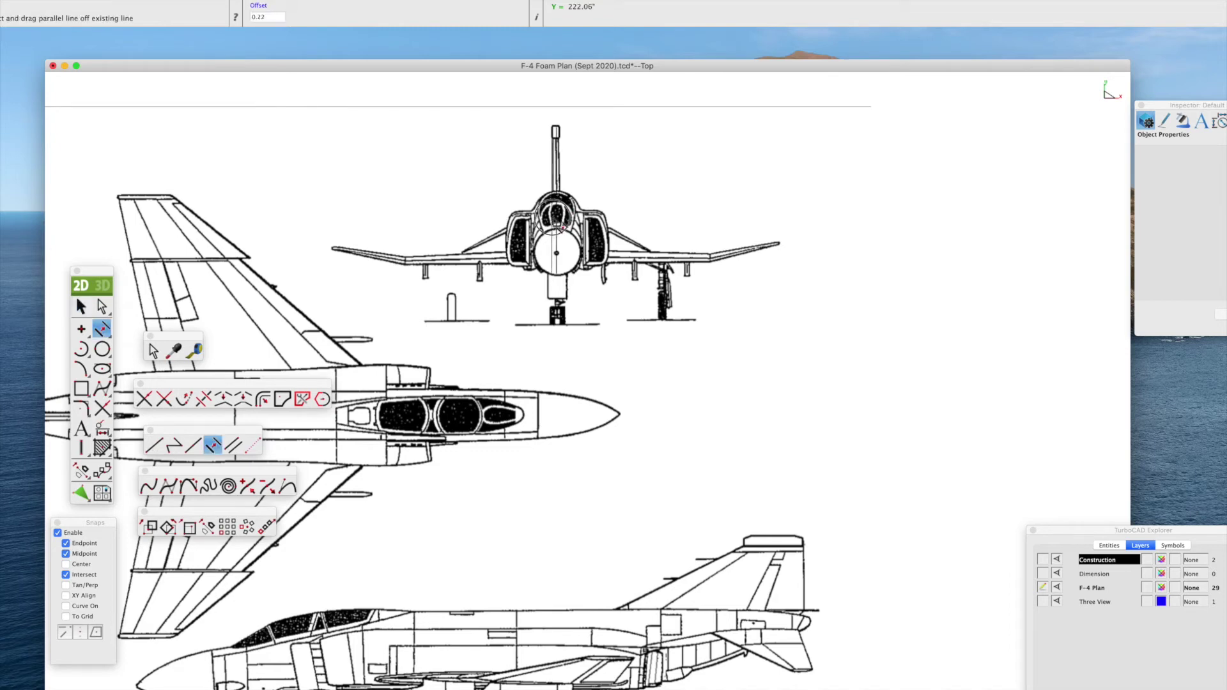
pyautogui.click(563, 227)
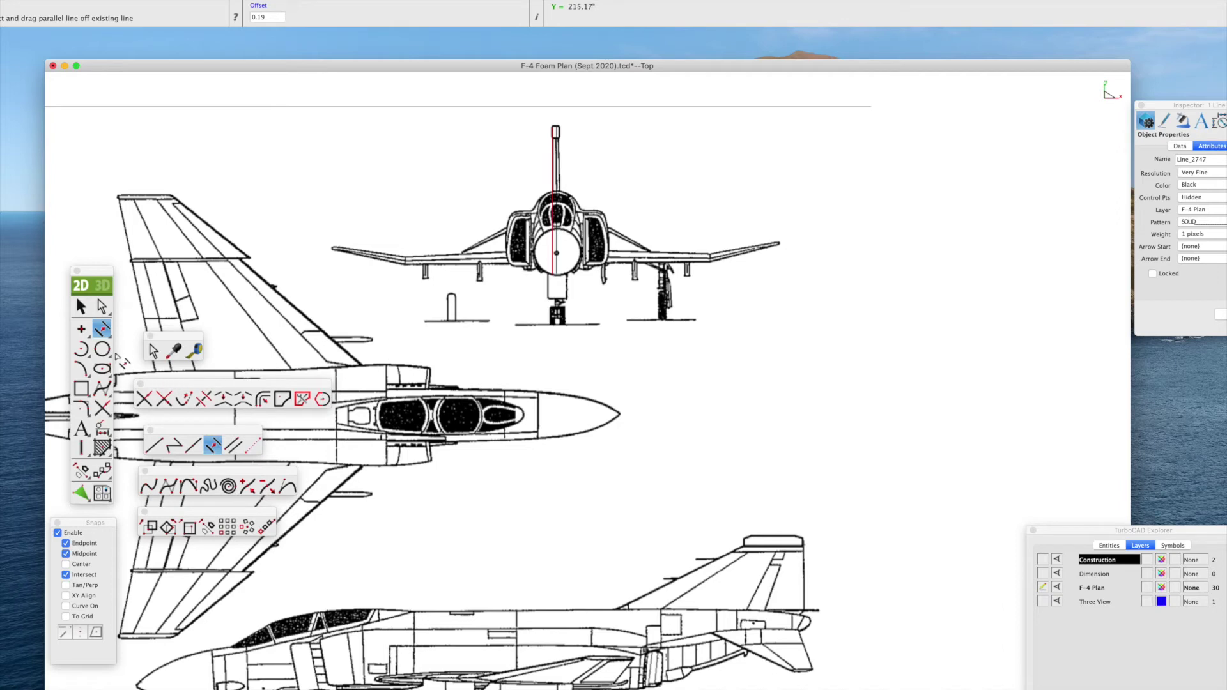
pyautogui.click(80, 306)
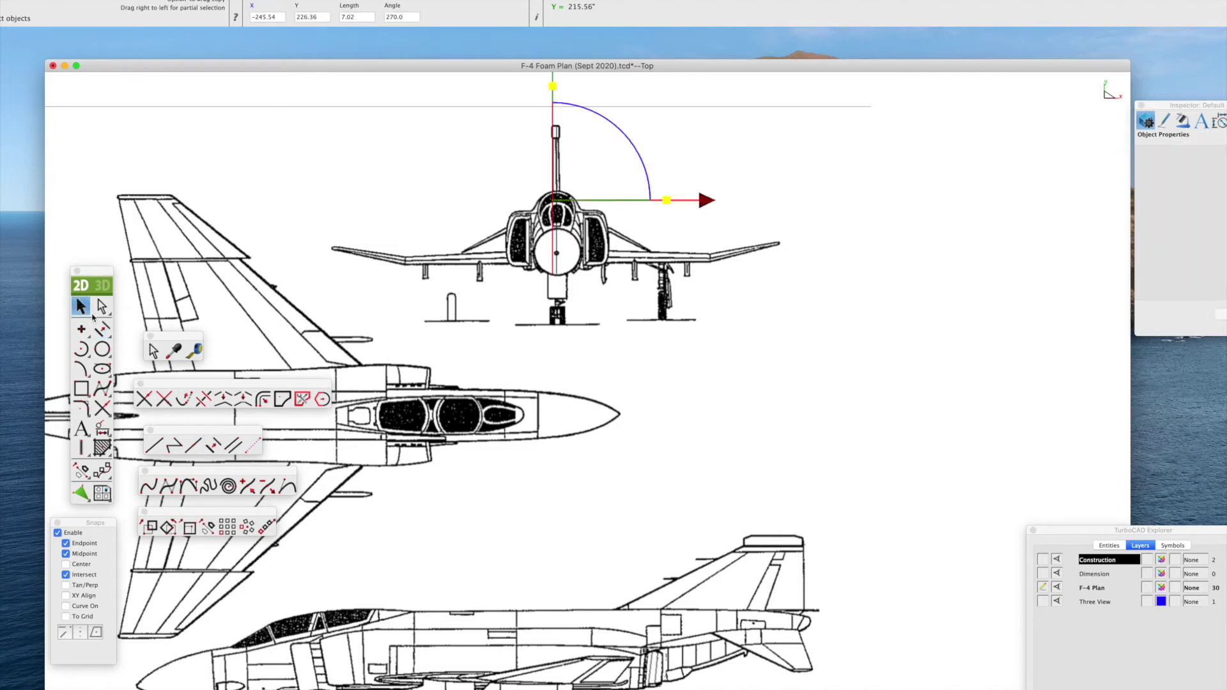
pyautogui.click(370, 305)
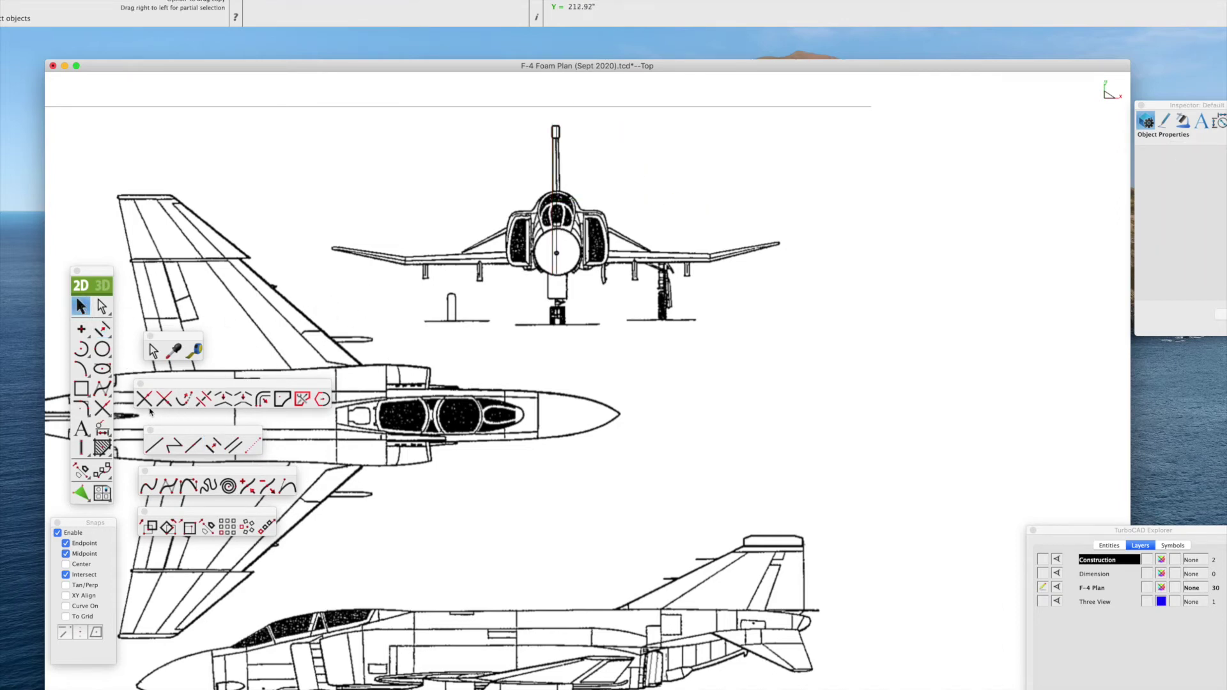
# Trace the left wing from the intake centre to the wing root and out to the drooping tip.
pyautogui.click(154, 446)
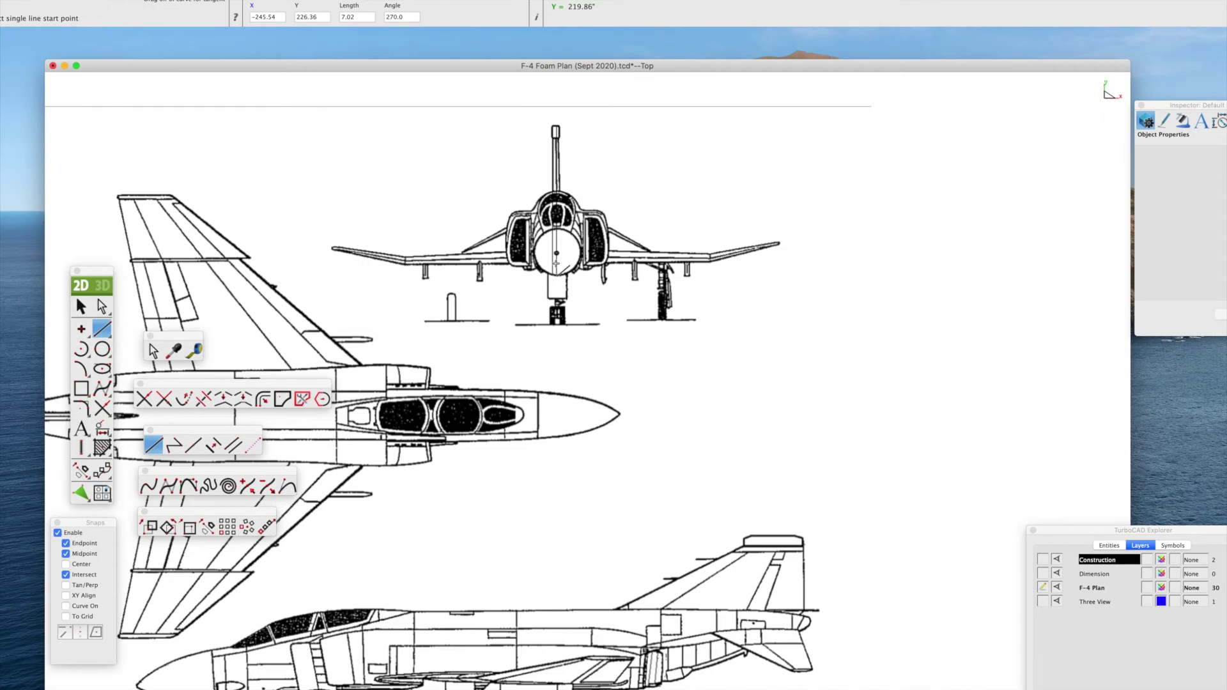
pyautogui.click(556, 263)
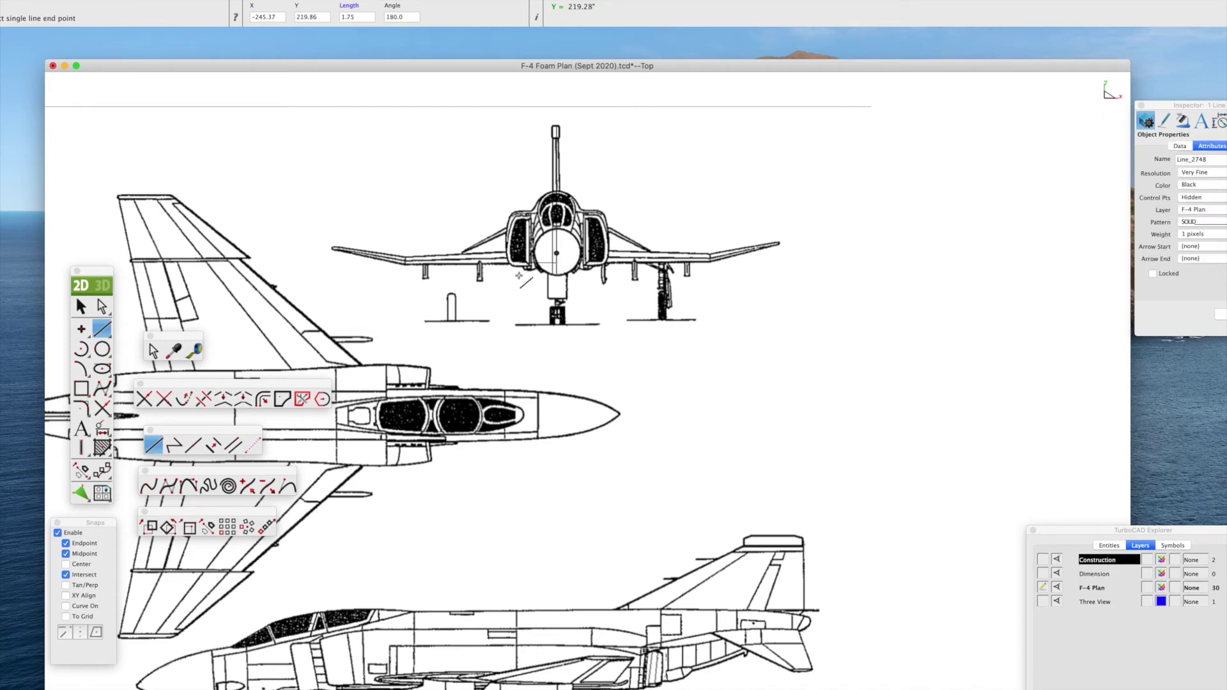
pyautogui.click(407, 264)
pyautogui.click(407, 262)
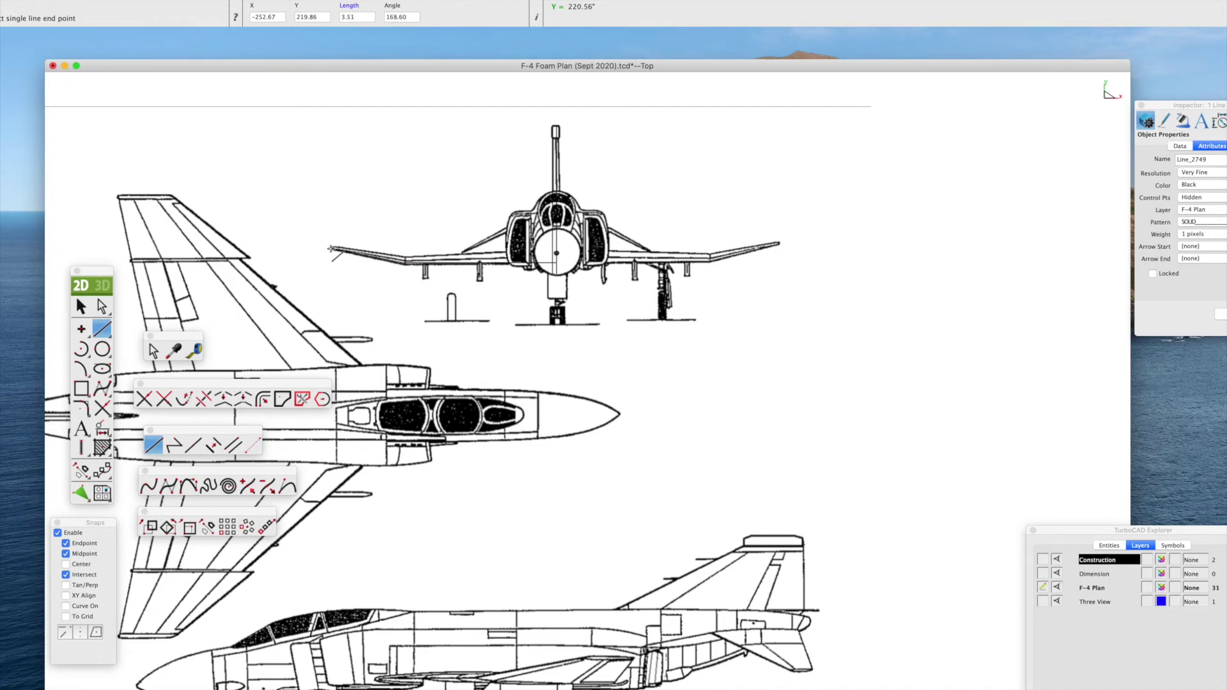
pyautogui.click(331, 249)
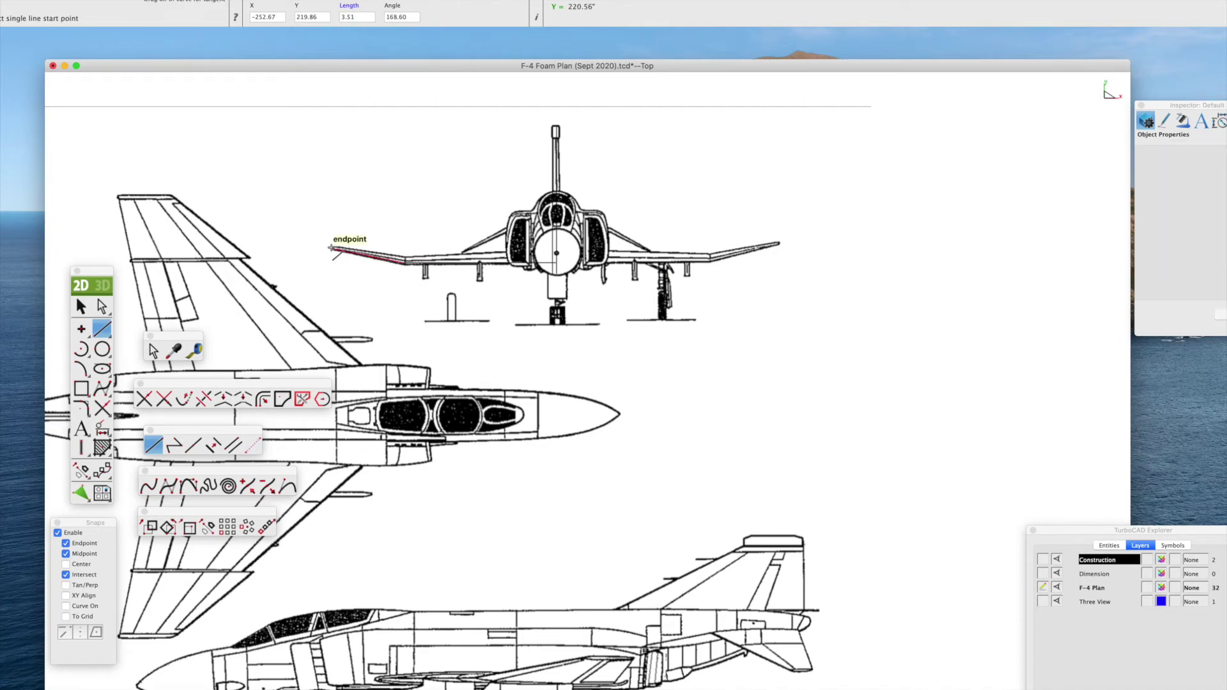
pyautogui.scroll(5, 331, 248)
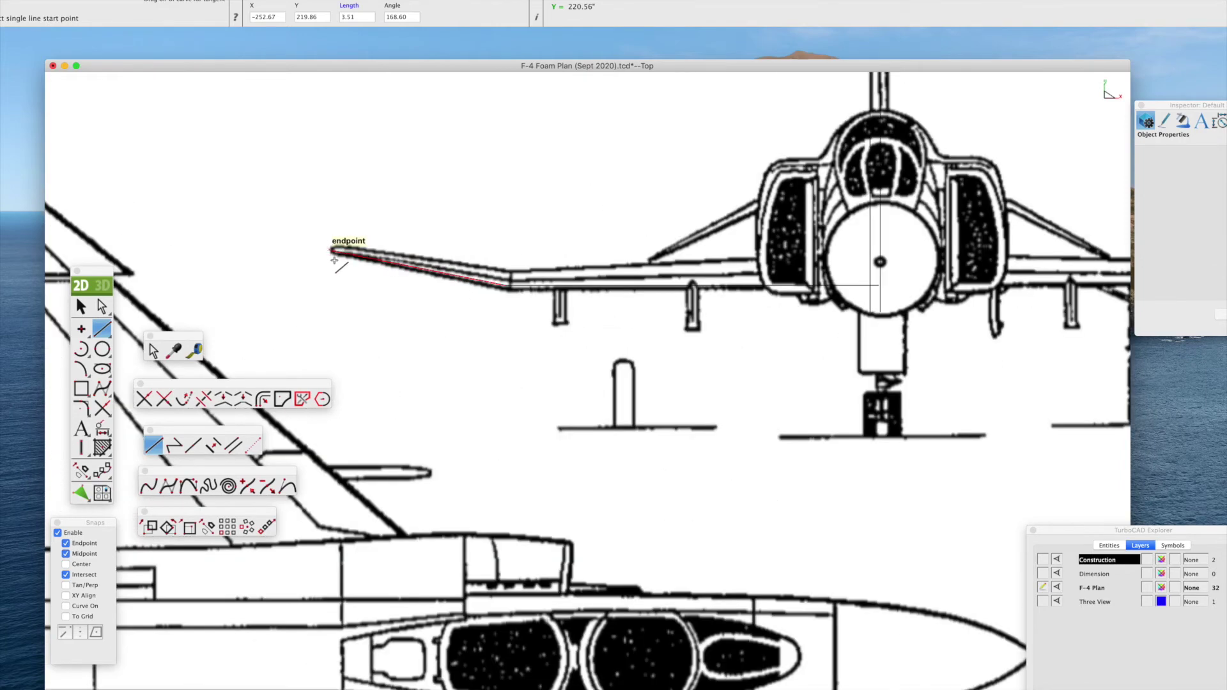
pyautogui.press('Escape')
pyautogui.scroll(3, 639, 384)
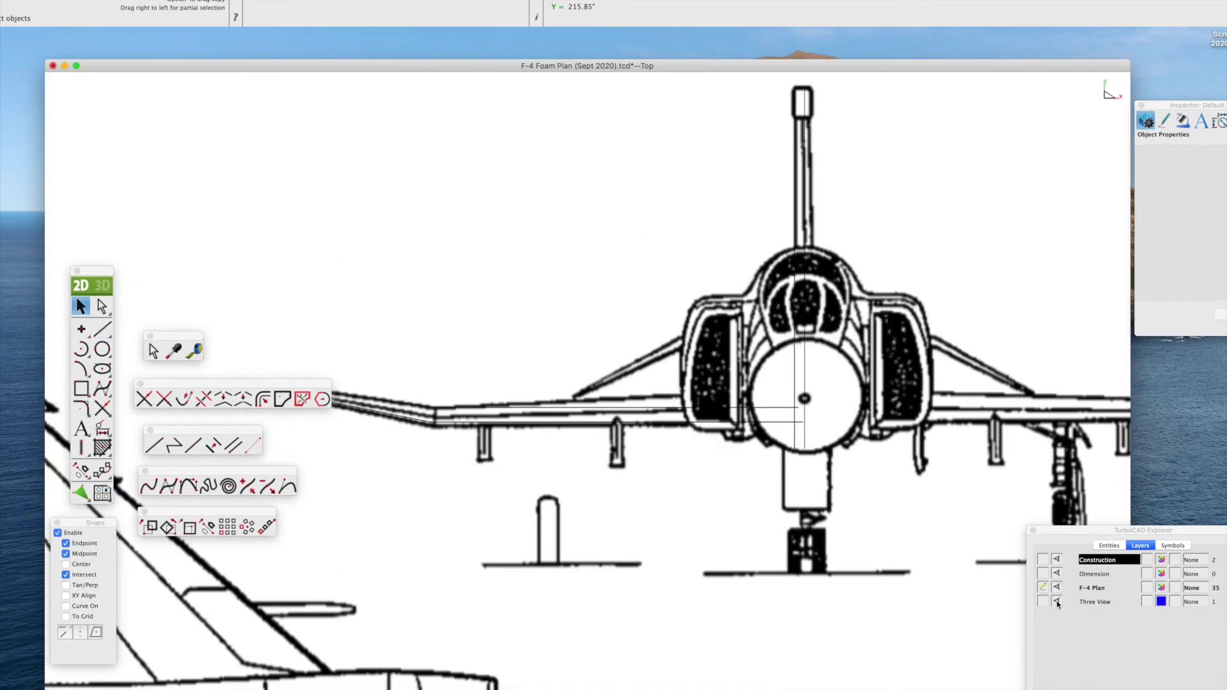
pyautogui.click(1057, 602)
pyautogui.click(1042, 603)
# Hide the Three View reference image, clear the selection and pan to the front view.
pyautogui.click(1057, 602)
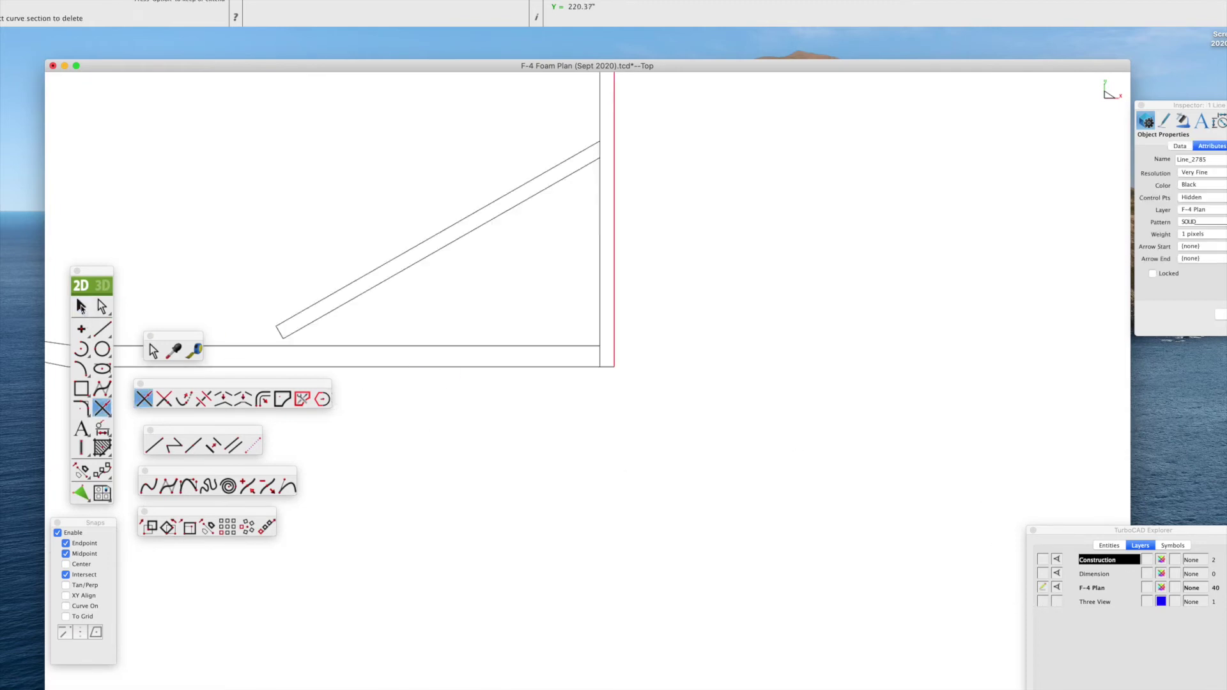
pyautogui.click(522, 454)
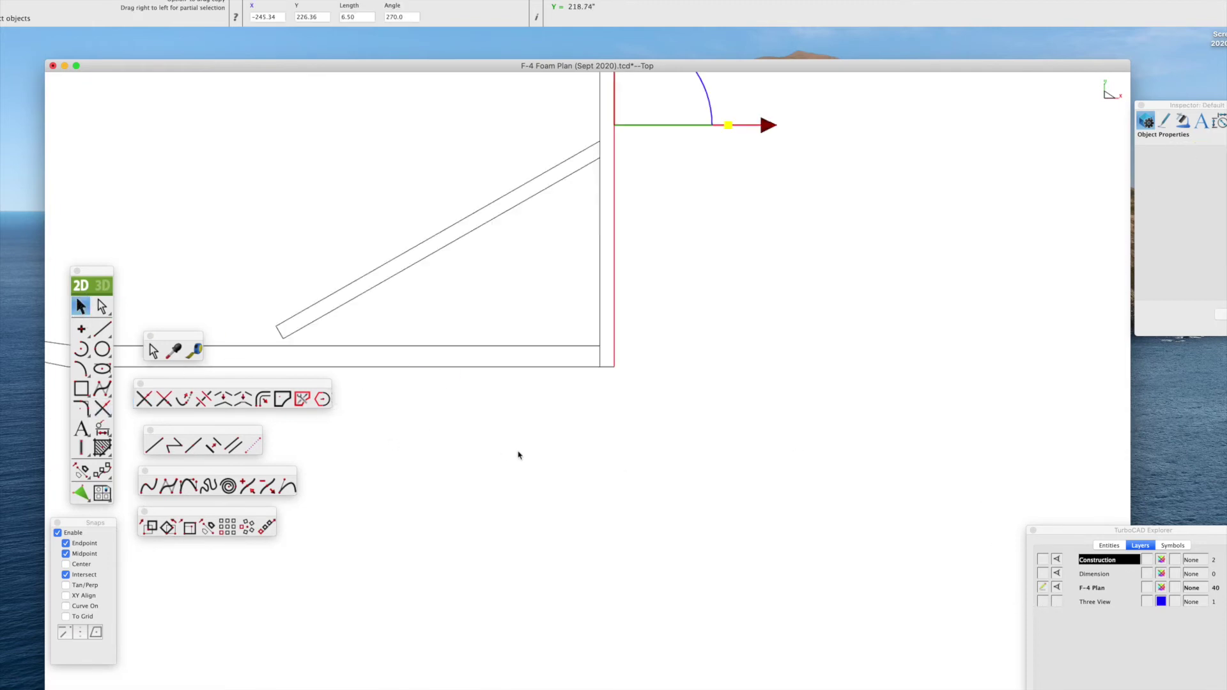
pyautogui.scroll(-3, 521, 453)
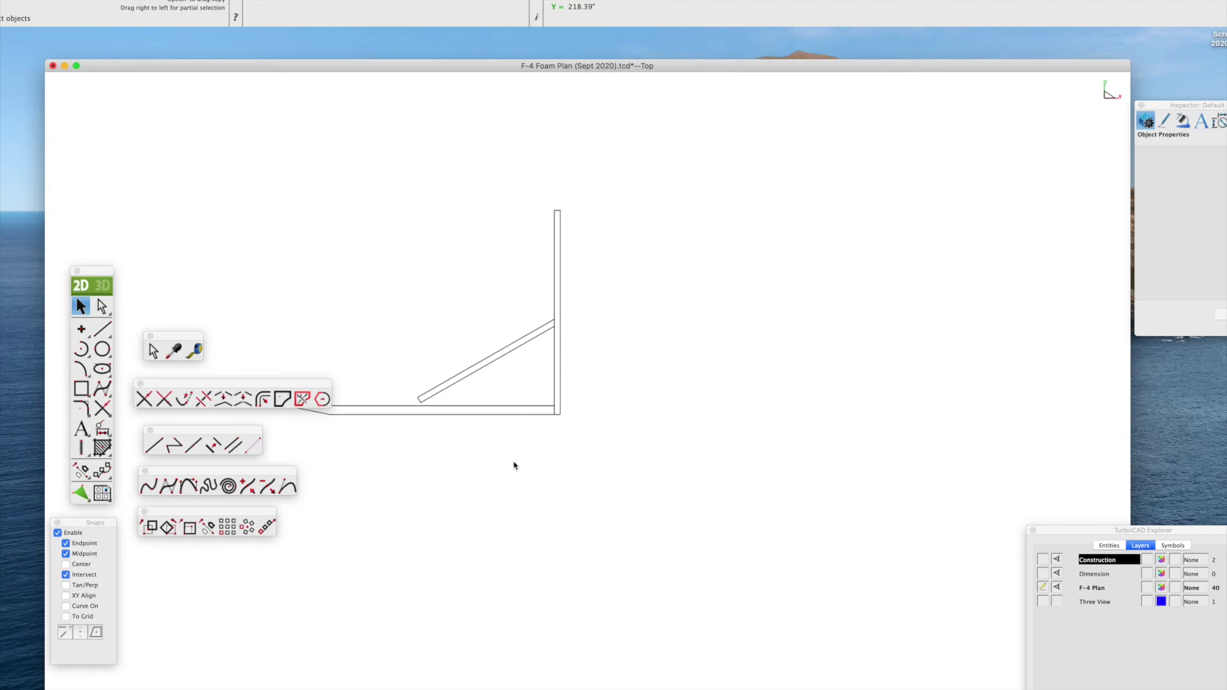
pyautogui.moveTo(509, 462); pyautogui.dragTo(679, 446, button='middle')
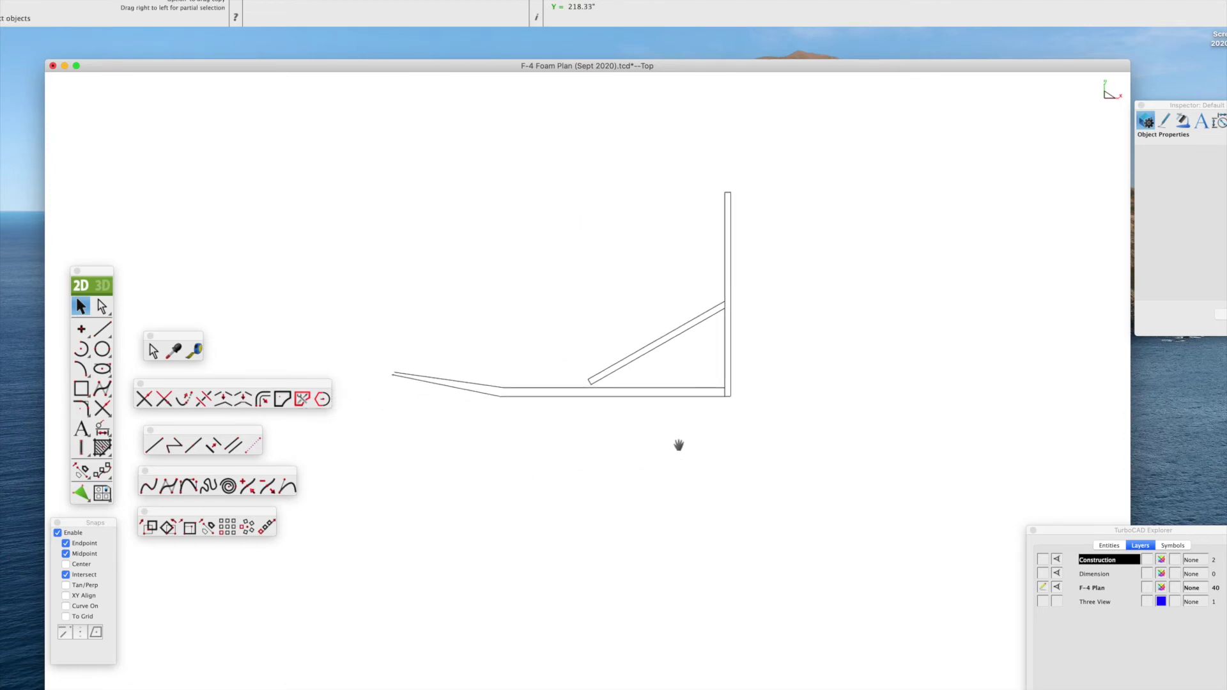
pyautogui.scroll(-2, 584, 453)
# Mirror the half-wing and brace lines about the vertical centreline of the fin.
pyautogui.click(210, 527)
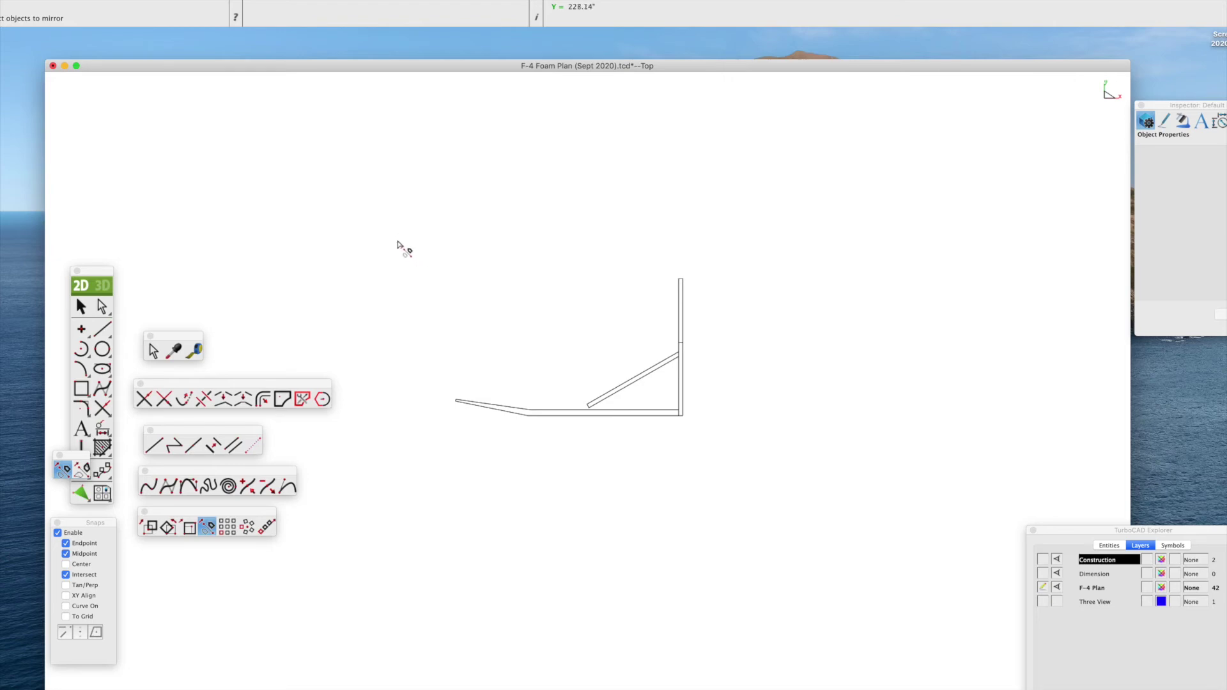
pyautogui.moveTo(398, 235)
pyautogui.mouseDown()
pyautogui.moveTo(615, 307)
pyautogui.moveTo(745, 417)
pyautogui.moveTo(748, 470)
pyautogui.mouseUp()
pyautogui.scroll(3, 688, 427)
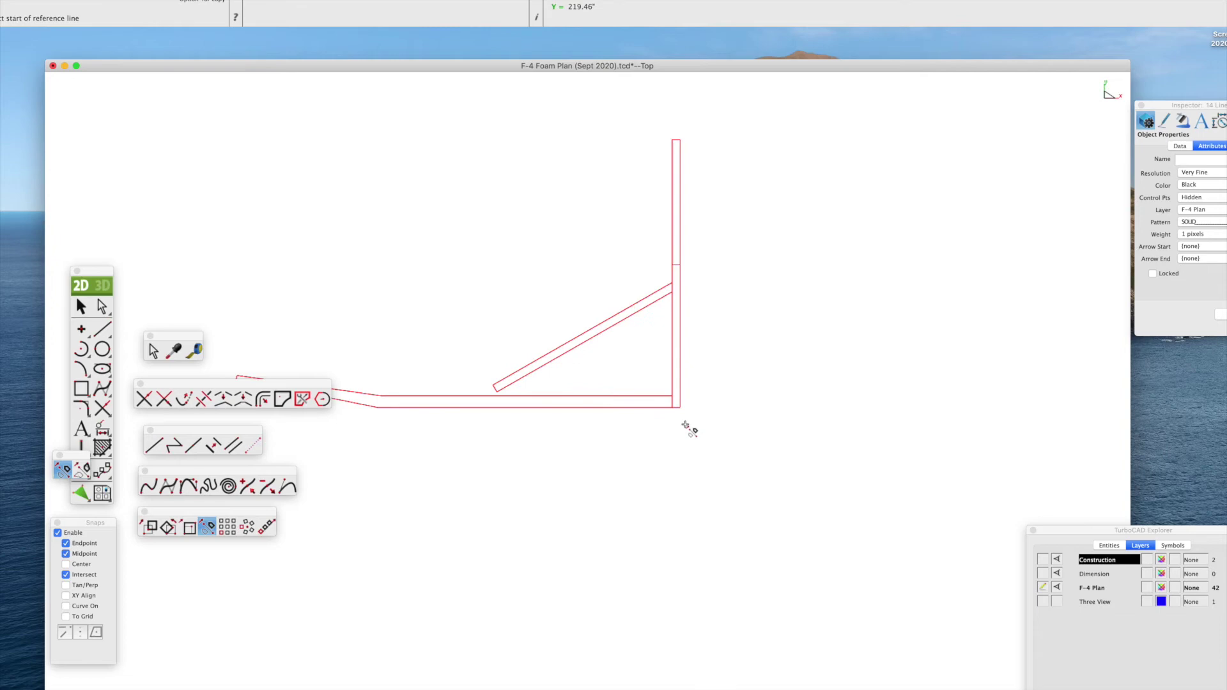
pyautogui.click(680, 407)
pyautogui.click(682, 140)
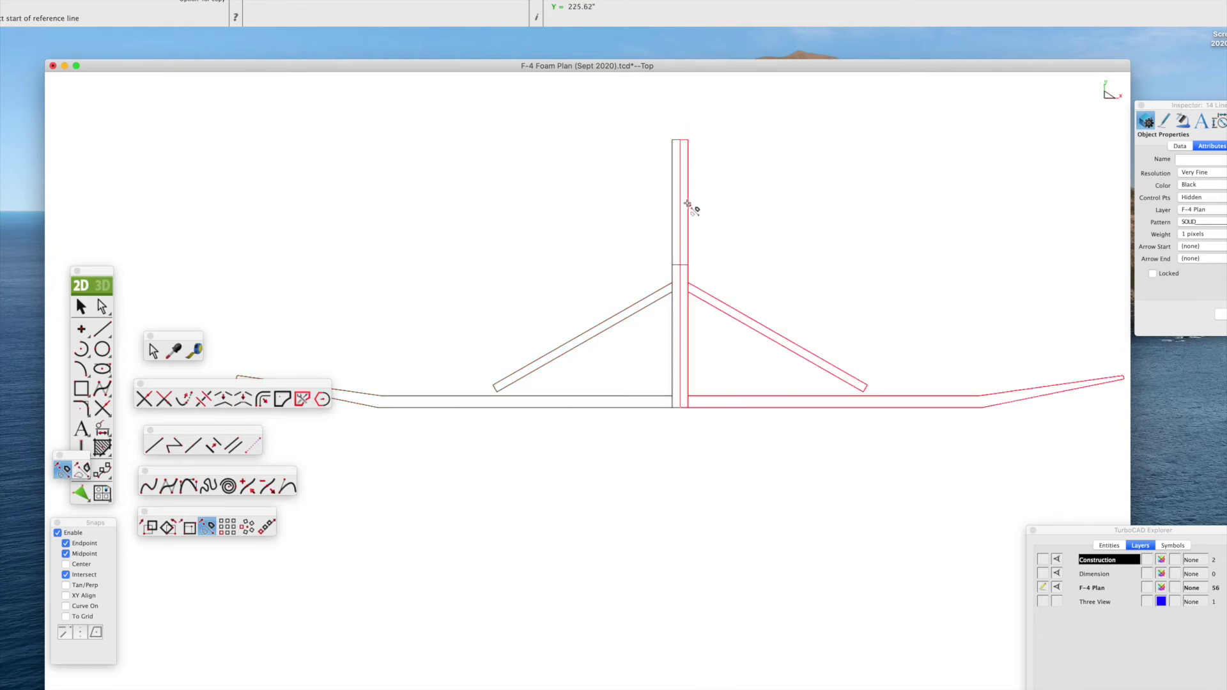
# Deselect the mirrored copy and window-select every line of the front view.
pyautogui.click(81, 307)
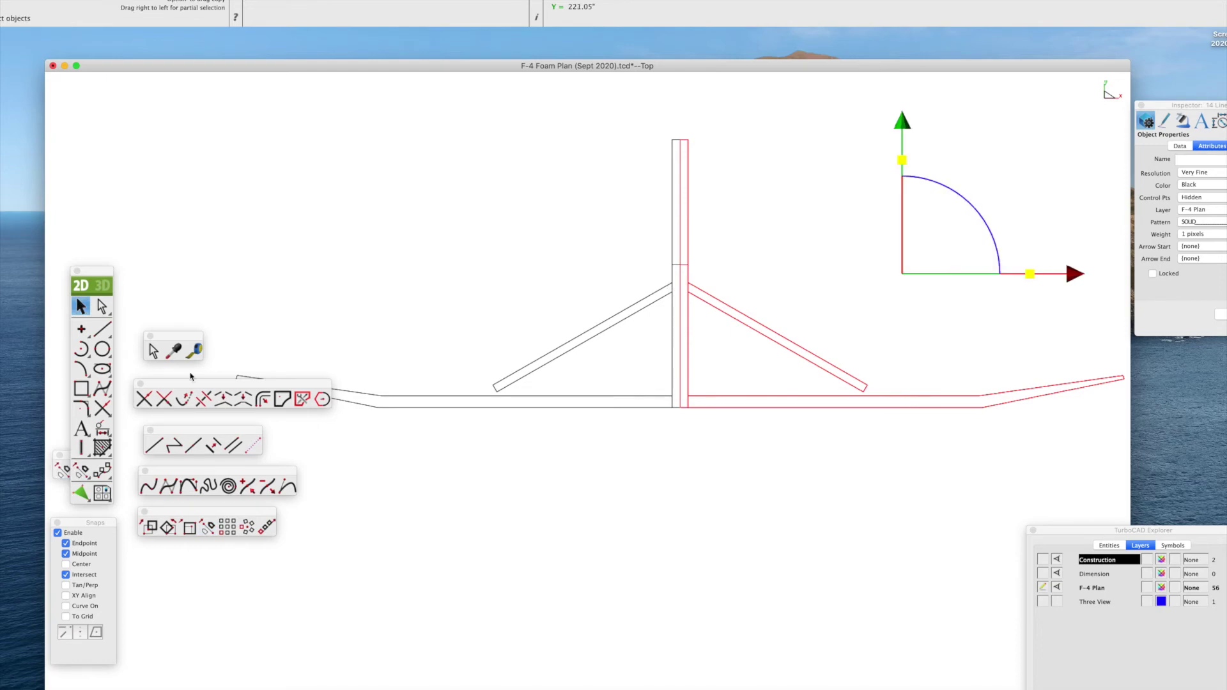
pyautogui.click(459, 467)
pyautogui.scroll(-3, 521, 492)
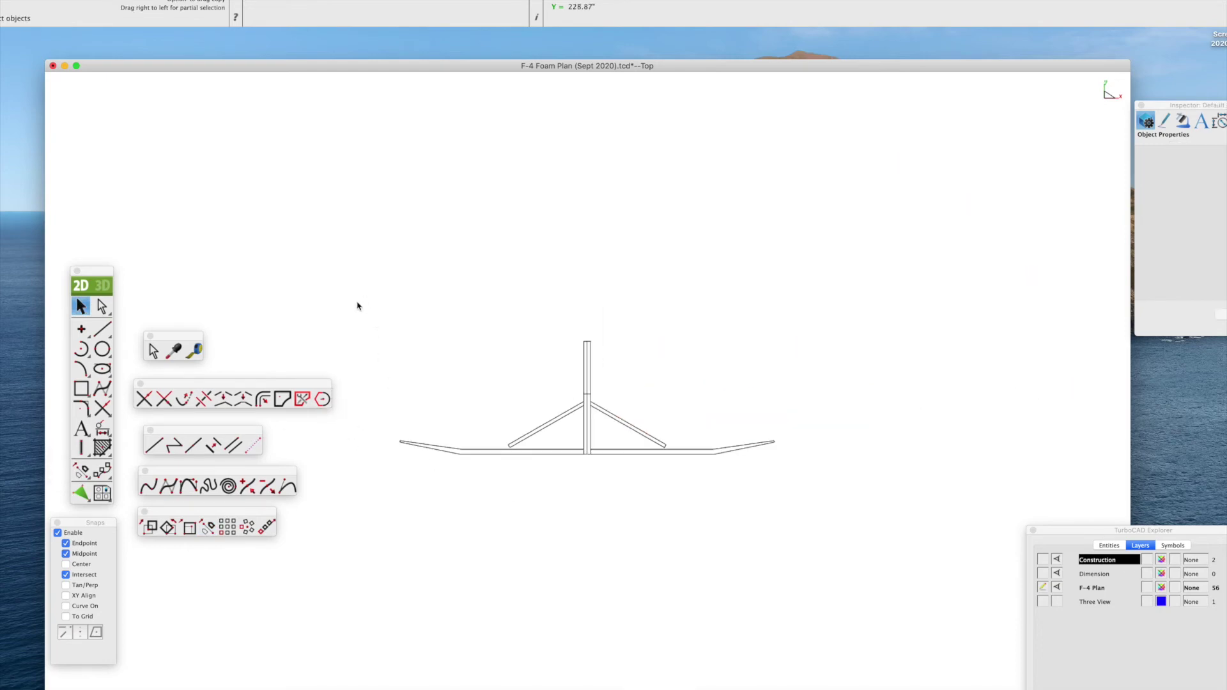
pyautogui.moveTo(357, 306)
pyautogui.mouseDown()
pyautogui.moveTo(479, 319)
pyautogui.moveTo(767, 436)
pyautogui.moveTo(830, 496)
pyautogui.mouseUp()
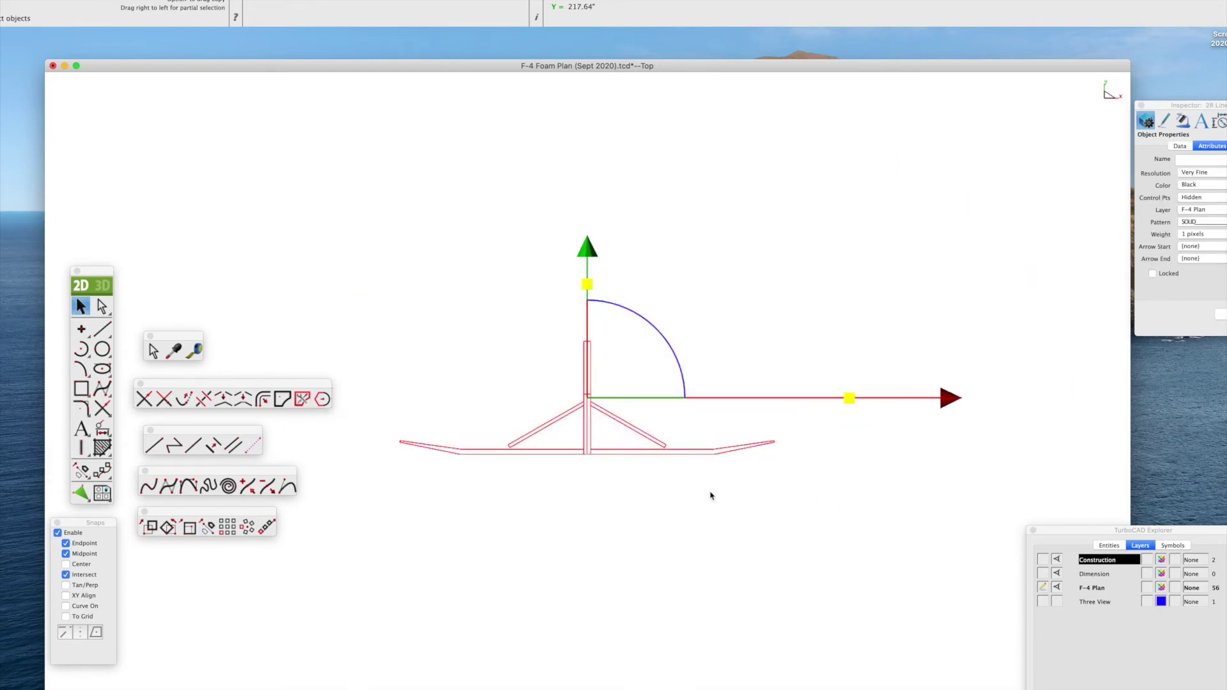
# Combine the selected front-view lines into a single group.
pyautogui.click(119, 0)
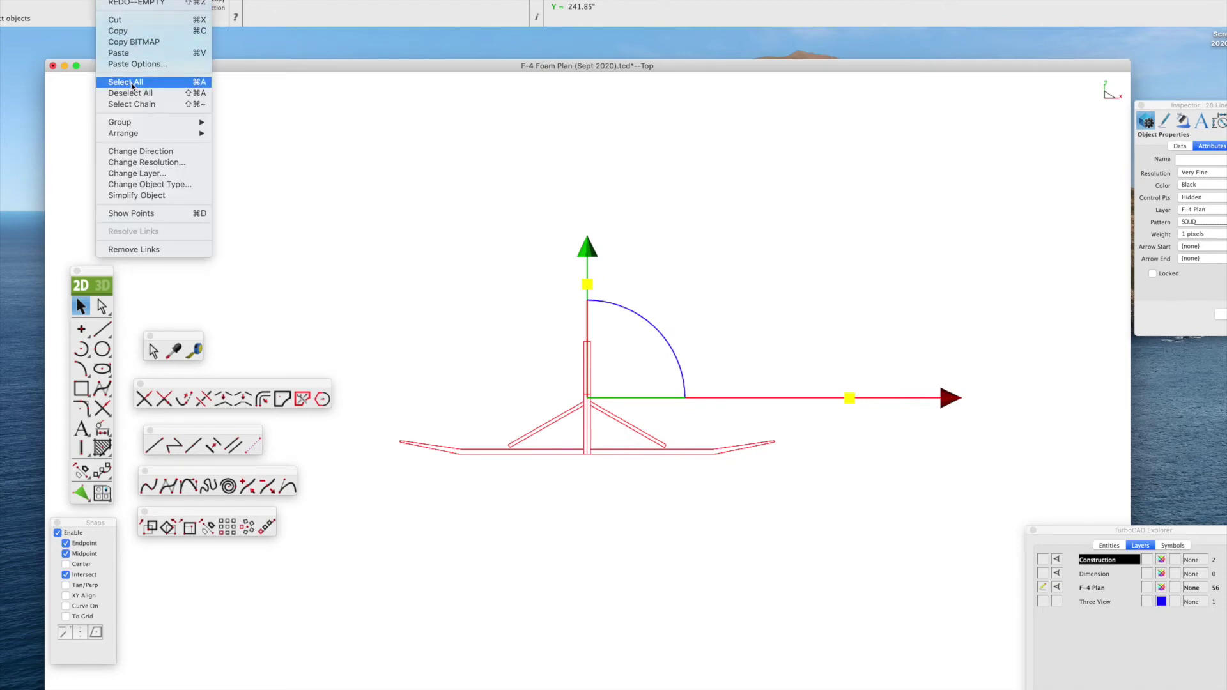
pyautogui.moveTo(129, 124)
pyautogui.click(231, 122)
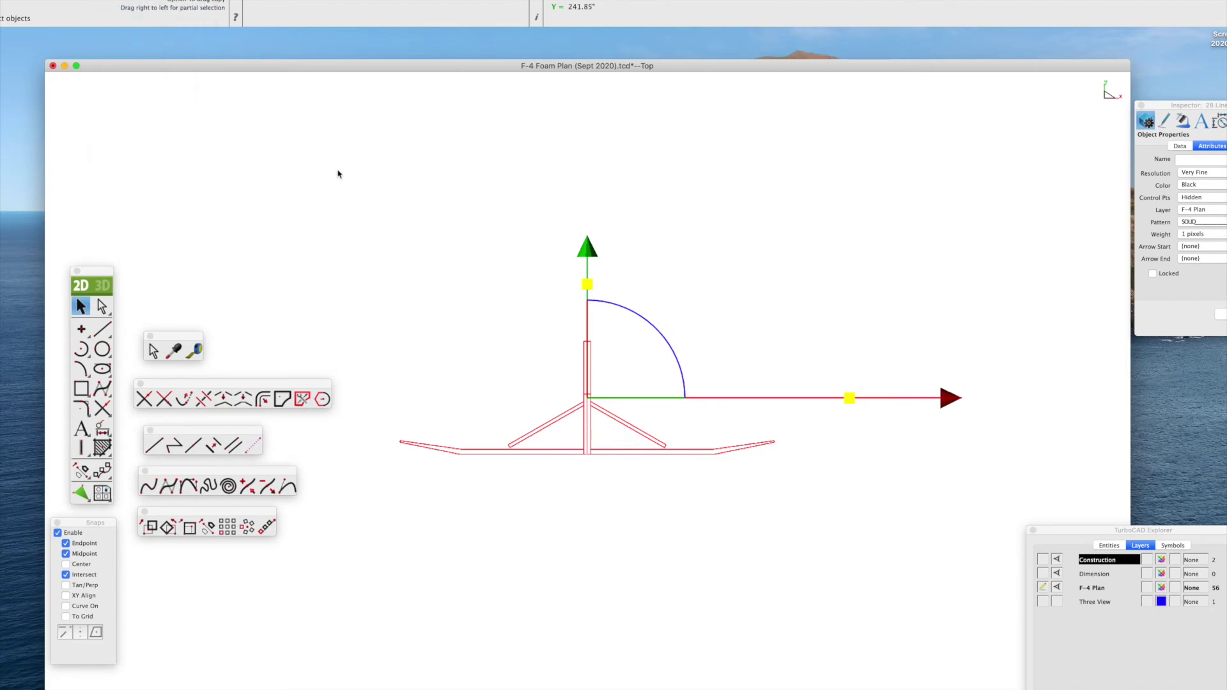
# Move the grouped front view to just above the top view, deselect it and zoom in.
pyautogui.click(588, 404)
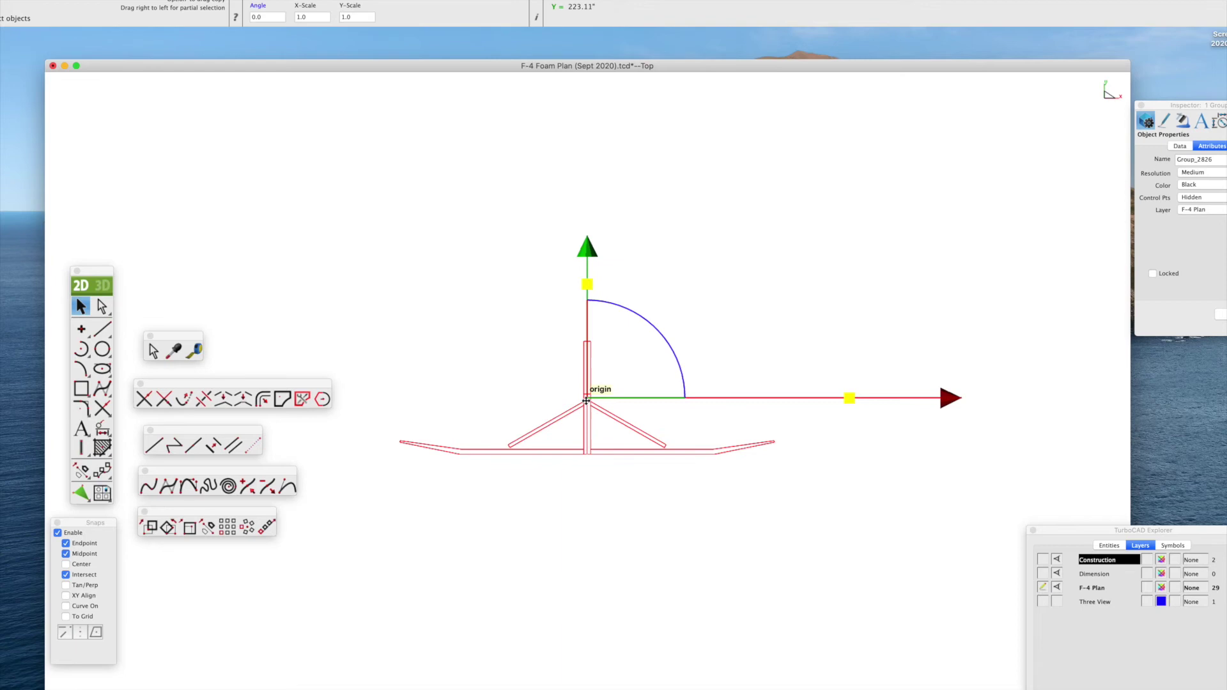
pyautogui.moveTo(594, 402)
pyautogui.mouseDown()
pyautogui.moveTo(650, 385)
pyautogui.moveTo(619, 414)
pyautogui.mouseUp()
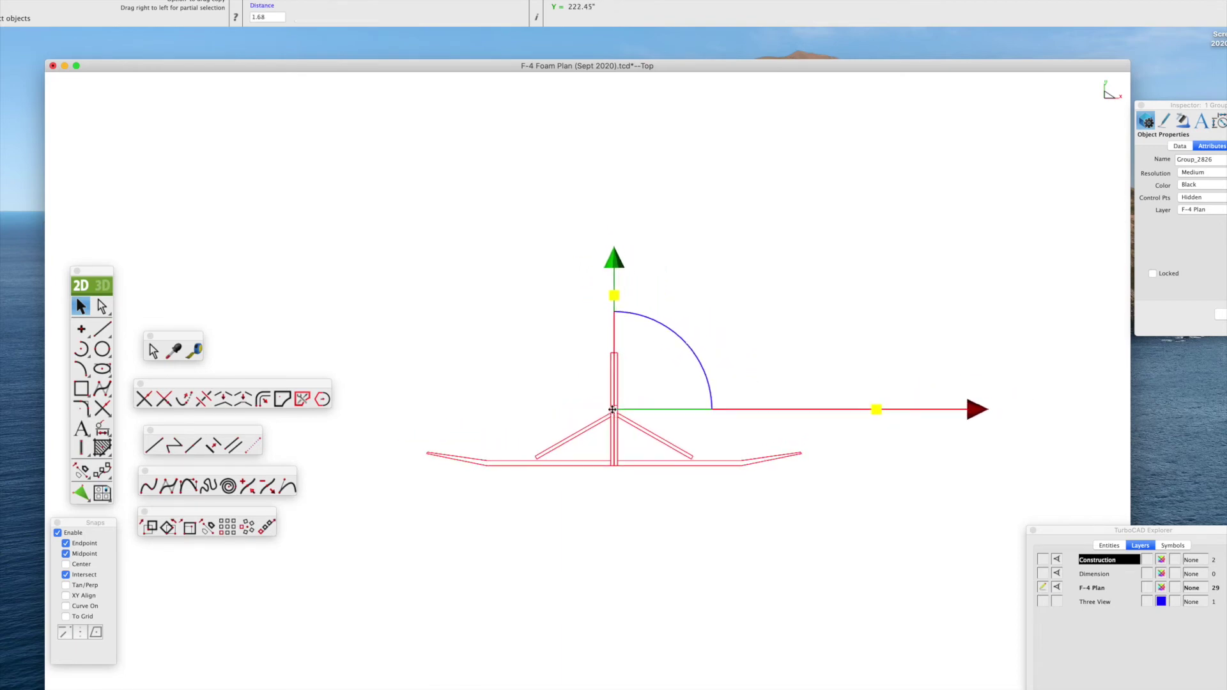
pyautogui.scroll(-5, 539, 351)
pyautogui.moveTo(540, 357)
pyautogui.mouseDown()
pyautogui.moveTo(438, 447)
pyautogui.moveTo(418, 482)
pyautogui.mouseUp()
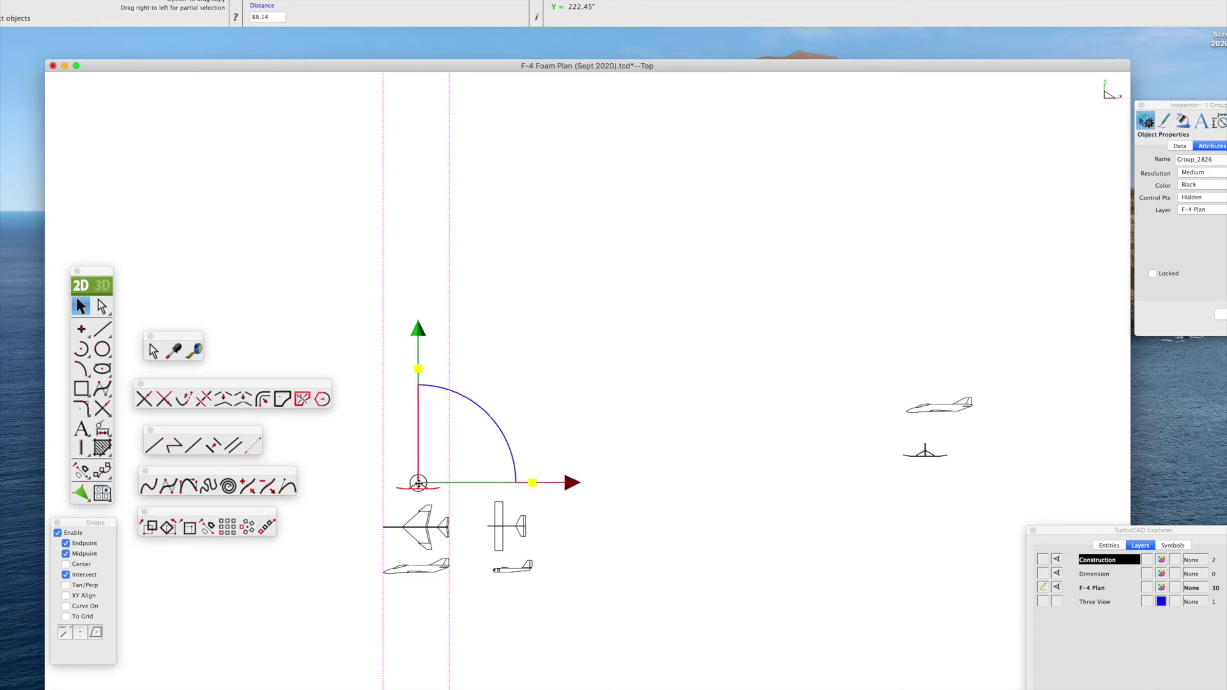
pyautogui.click(366, 515)
pyautogui.scroll(5, 367, 516)
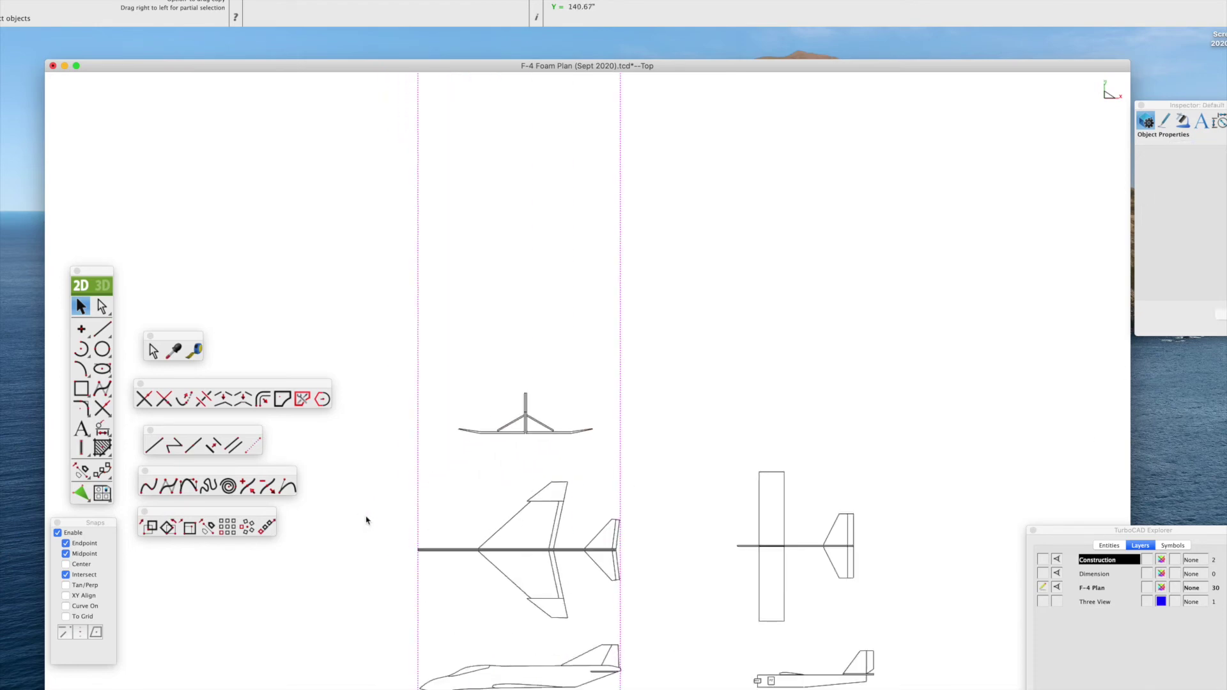
pyautogui.scroll(4, 473, 575)
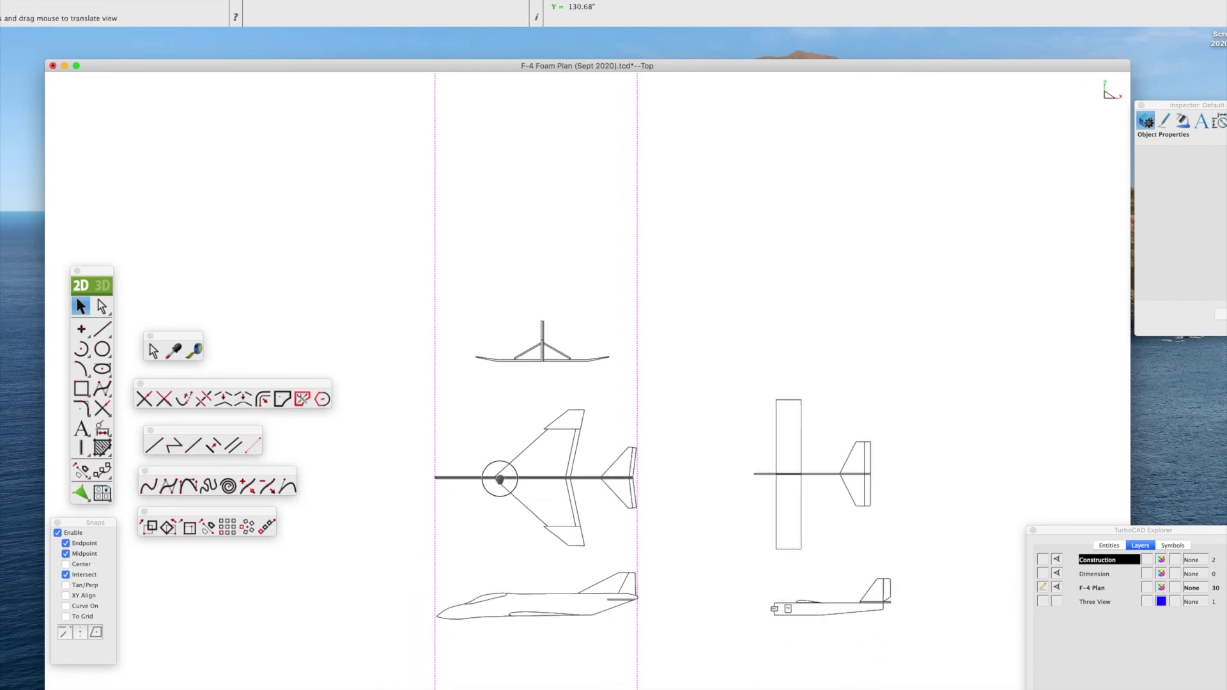
# Fine-tune the positions of the long hatched bar and the small bar above the wingtip.
pyautogui.scroll(4, 377, 470)
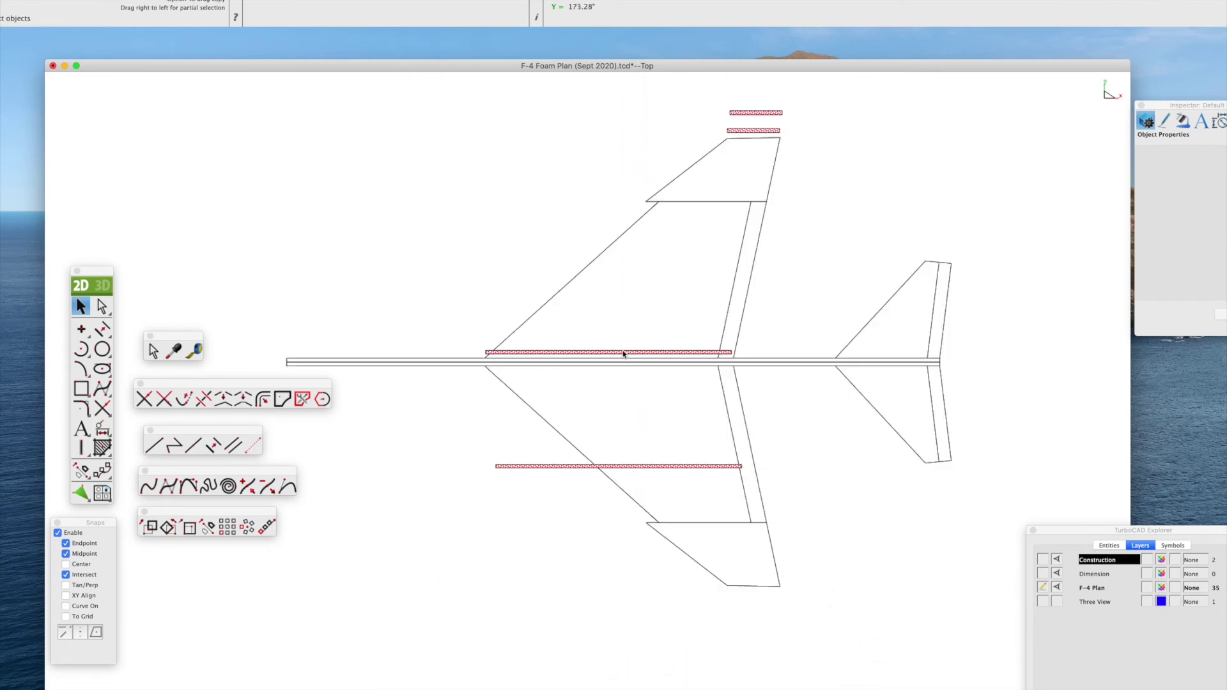
pyautogui.click(615, 351)
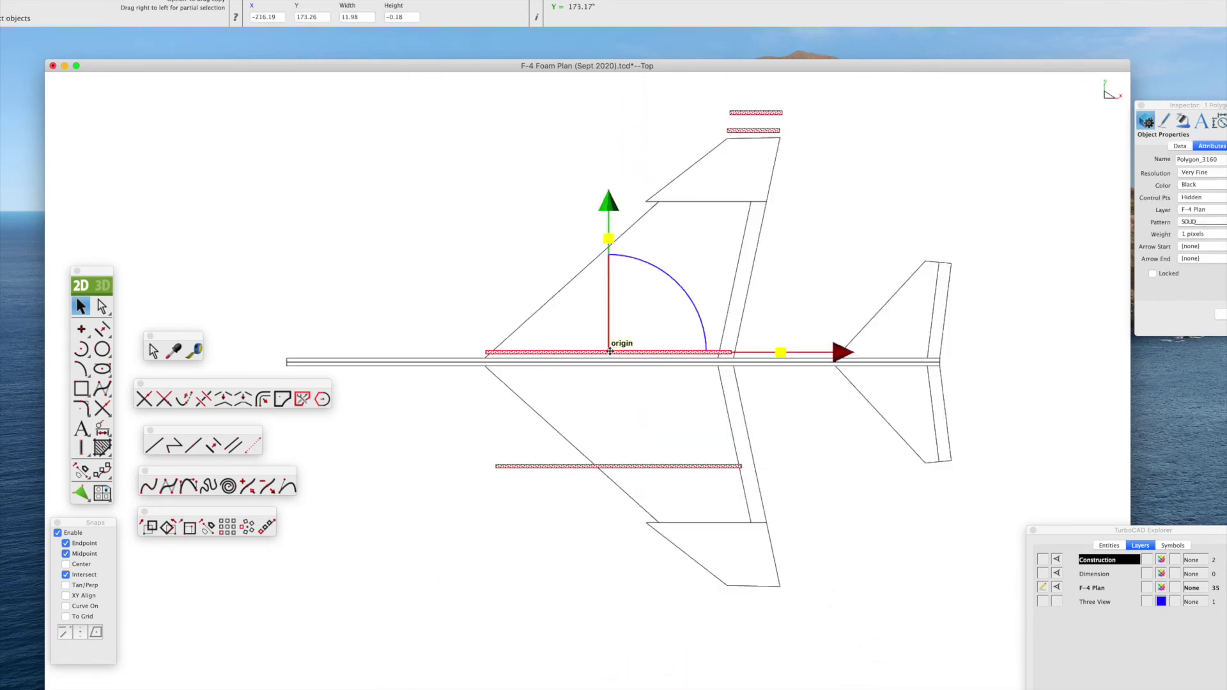
pyautogui.moveTo(611, 350)
pyautogui.mouseDown()
pyautogui.moveTo(630, 345)
pyautogui.moveTo(616, 348)
pyautogui.mouseUp()
pyautogui.click(742, 132)
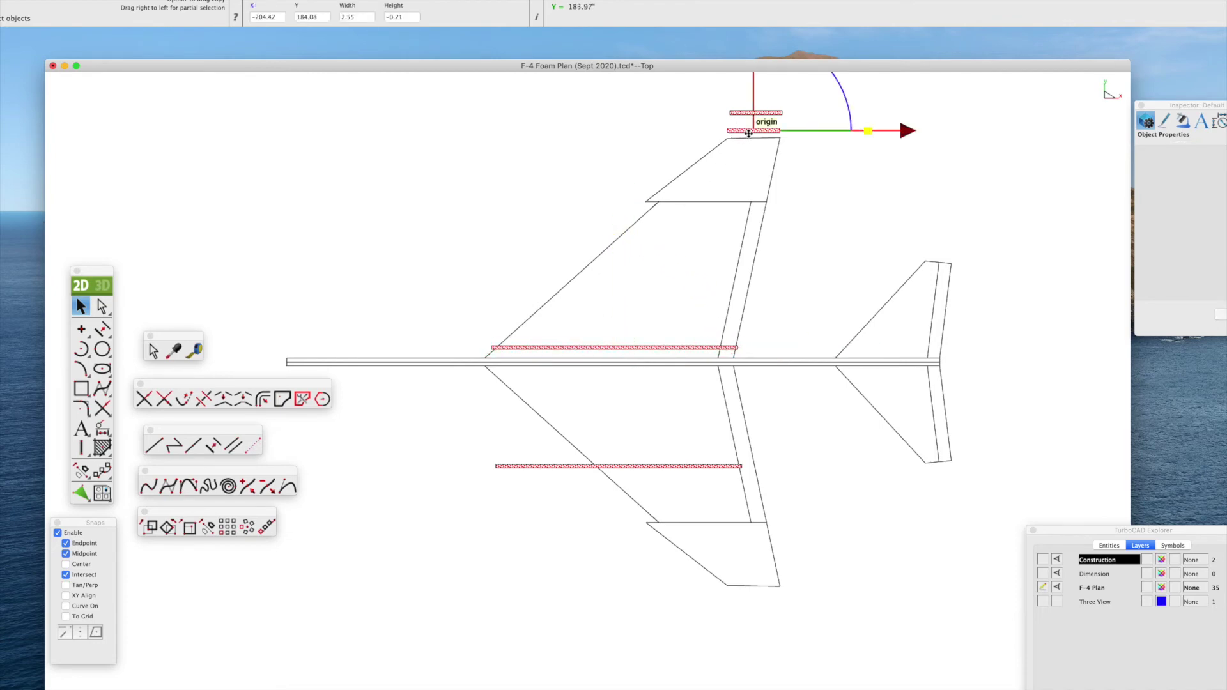
pyautogui.moveTo(751, 131); pyautogui.dragTo(746, 130)
pyautogui.click(479, 239)
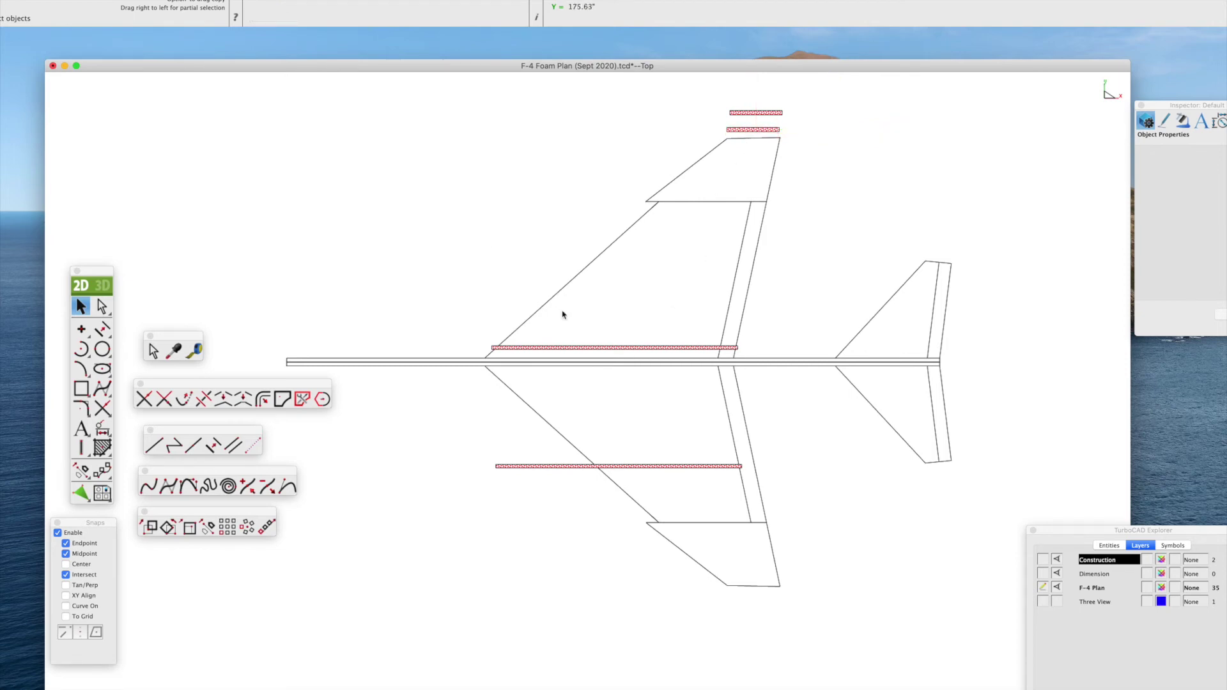
# Place the long hatched bars ahead of the wingtip leading edge and behind its trailing edge.
pyautogui.click(621, 348)
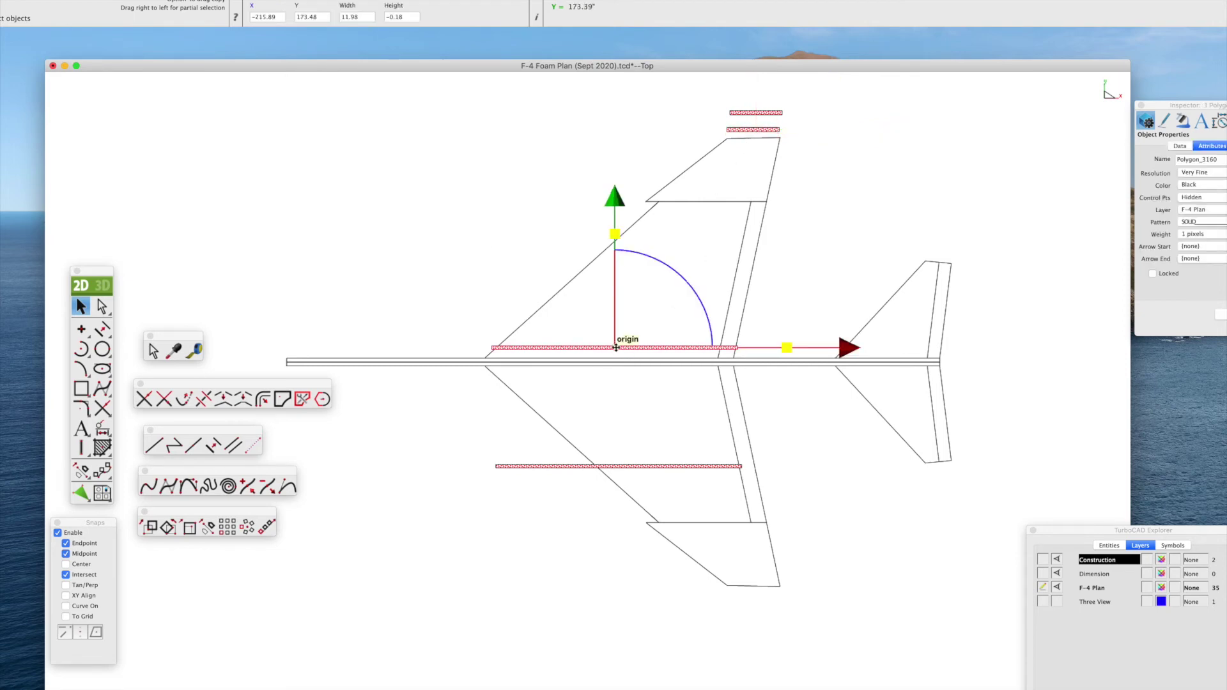
pyautogui.moveTo(616, 348)
pyautogui.mouseDown()
pyautogui.moveTo(584, 260)
pyautogui.moveTo(577, 143)
pyautogui.moveTo(583, 129)
pyautogui.moveTo(609, 141)
pyautogui.mouseUp()
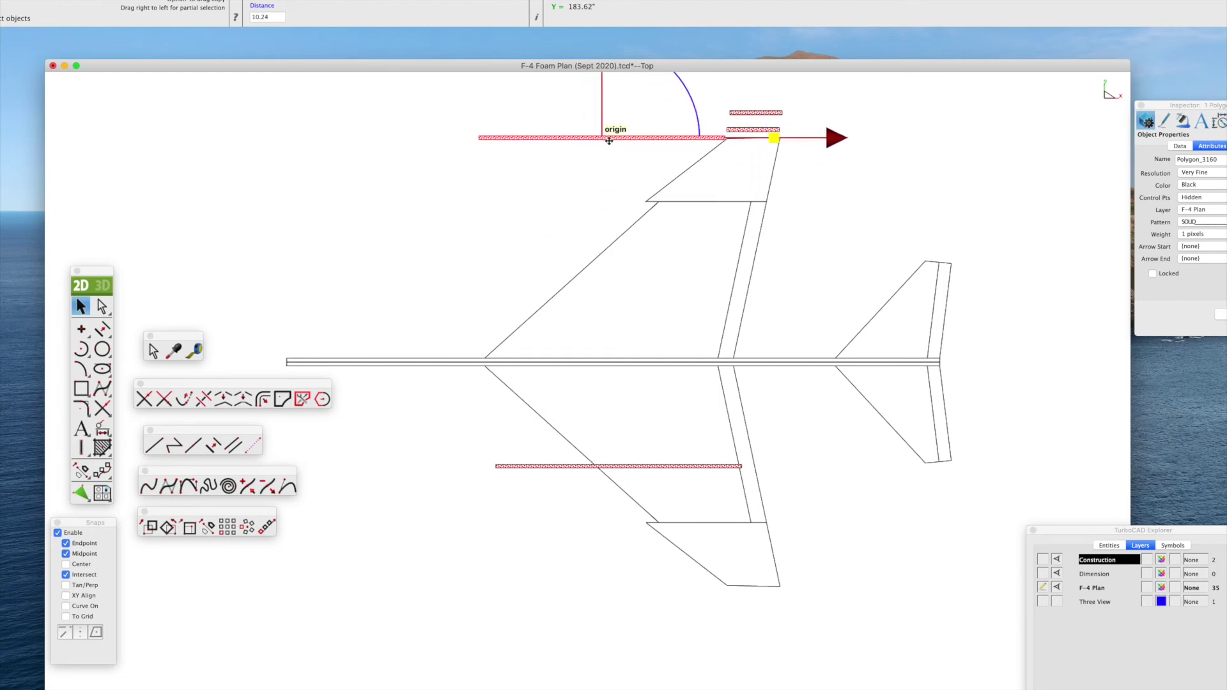
pyautogui.press('Escape')
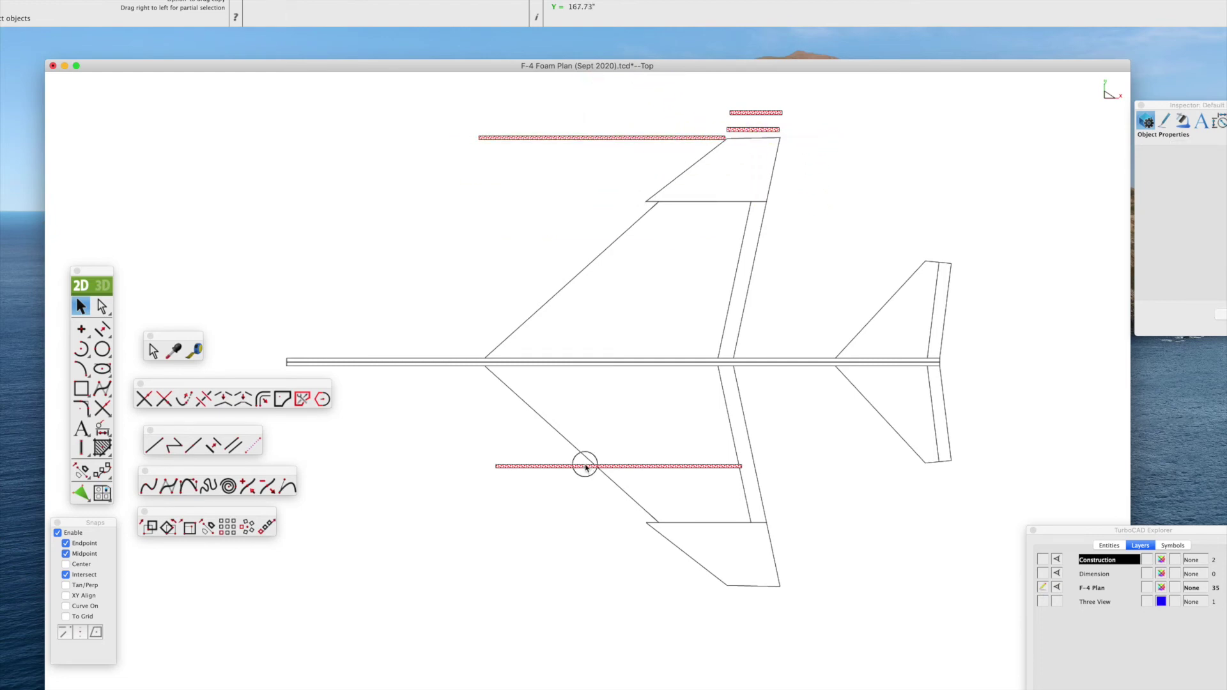
pyautogui.click(617, 467)
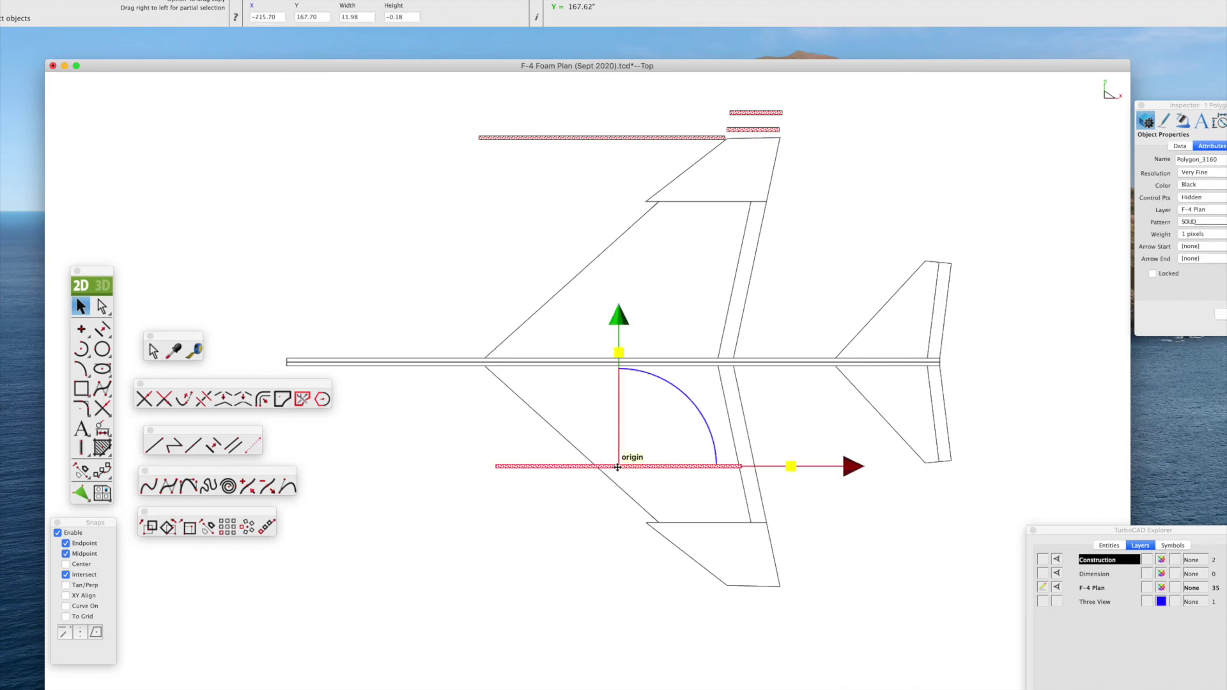
pyautogui.moveTo(618, 467)
pyautogui.mouseDown()
pyautogui.moveTo(895, 128)
pyautogui.moveTo(906, 134)
pyautogui.moveTo(894, 140)
pyautogui.mouseUp()
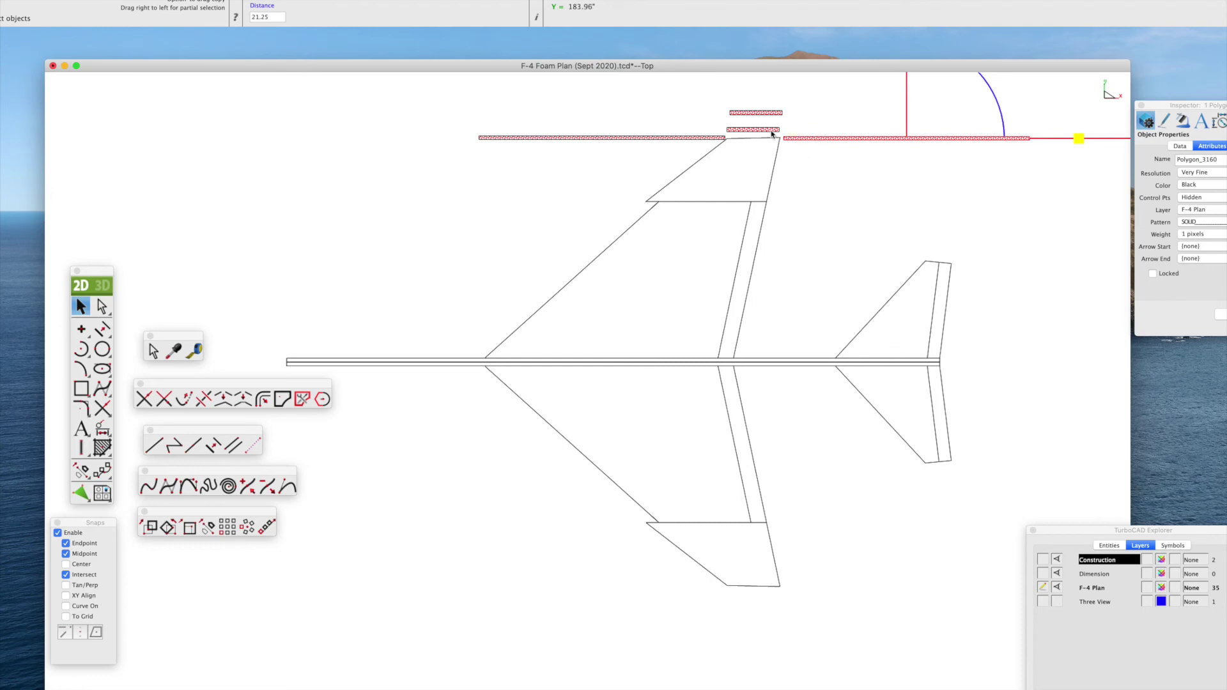
# Move the two small bars to the wing root's leading and trailing edges on the fuselage.
pyautogui.moveTo(772, 134)
pyautogui.mouseDown()
pyautogui.moveTo(457, 337)
pyautogui.moveTo(460, 353)
pyautogui.mouseUp()
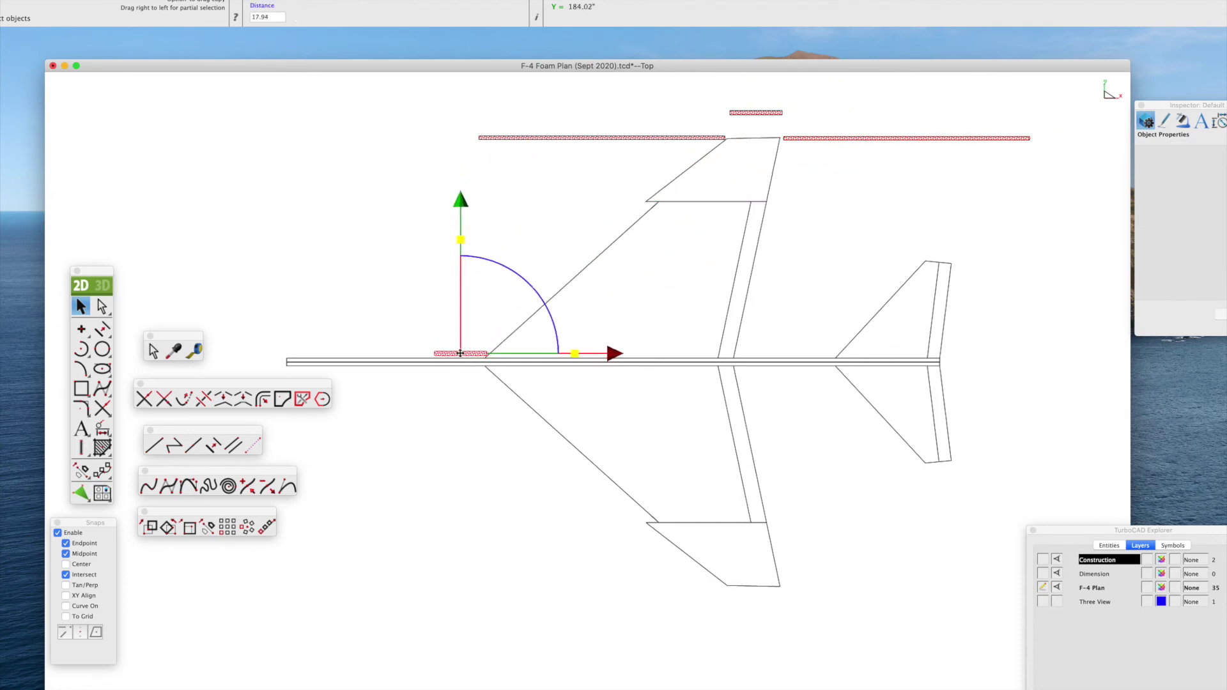
pyautogui.click(752, 114)
pyautogui.moveTo(752, 114)
pyautogui.mouseDown()
pyautogui.moveTo(785, 269)
pyautogui.moveTo(763, 354)
pyautogui.mouseUp()
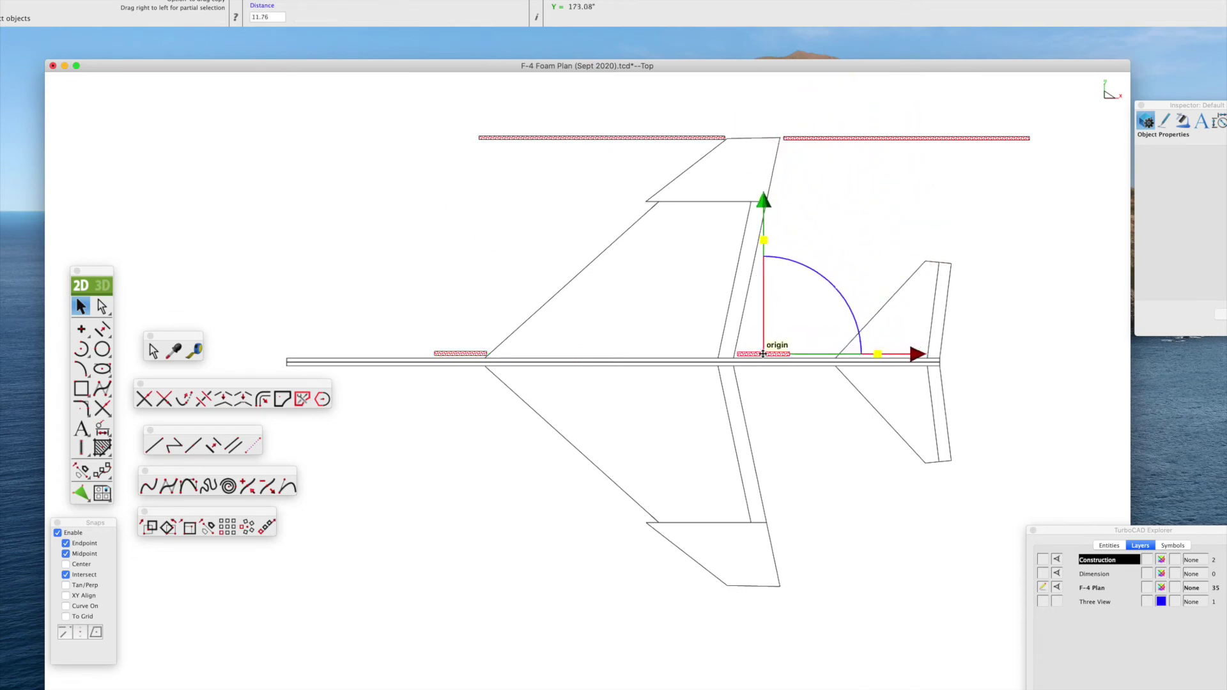
# Draw diagonals from each wingtip bar to the opposite root bar, and a horizontal line through their crossing.
pyautogui.click(156, 450)
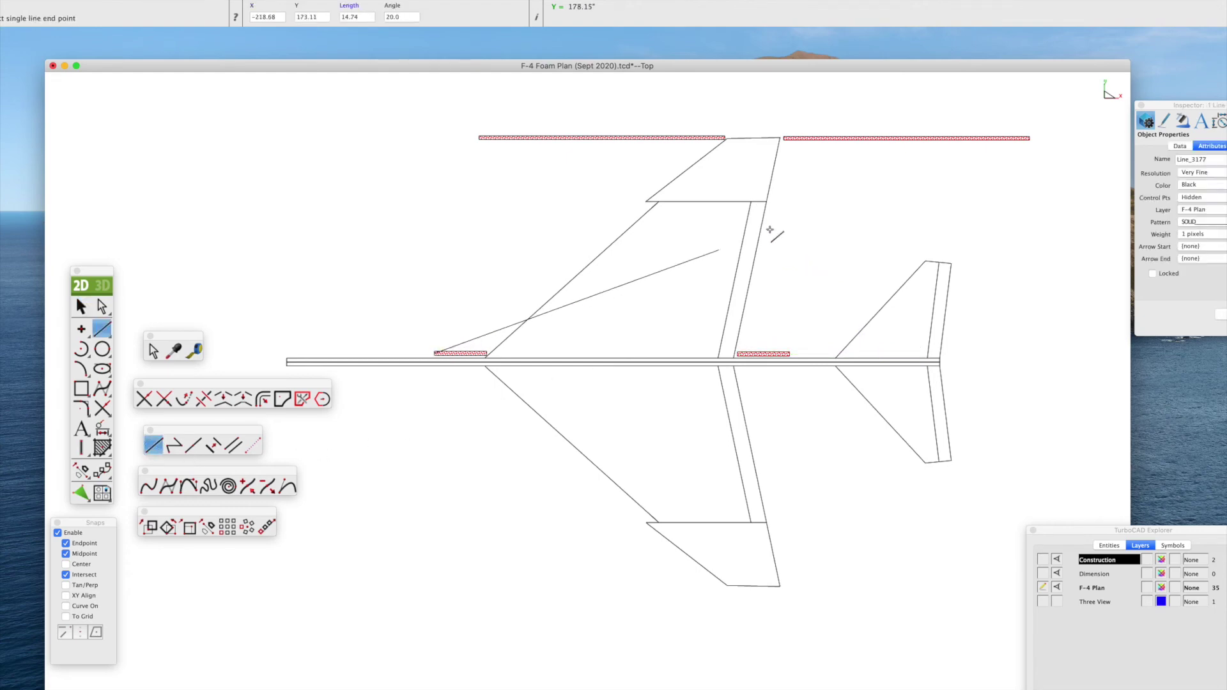
pyautogui.click(1015, 146)
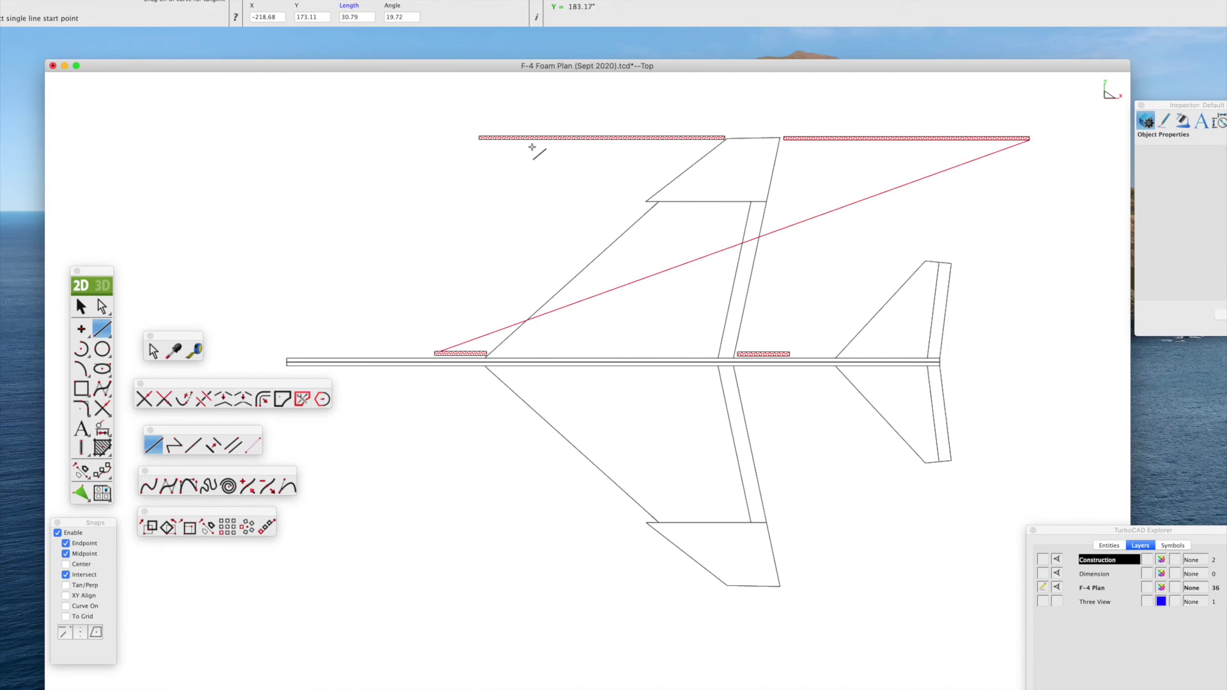
pyautogui.click(479, 138)
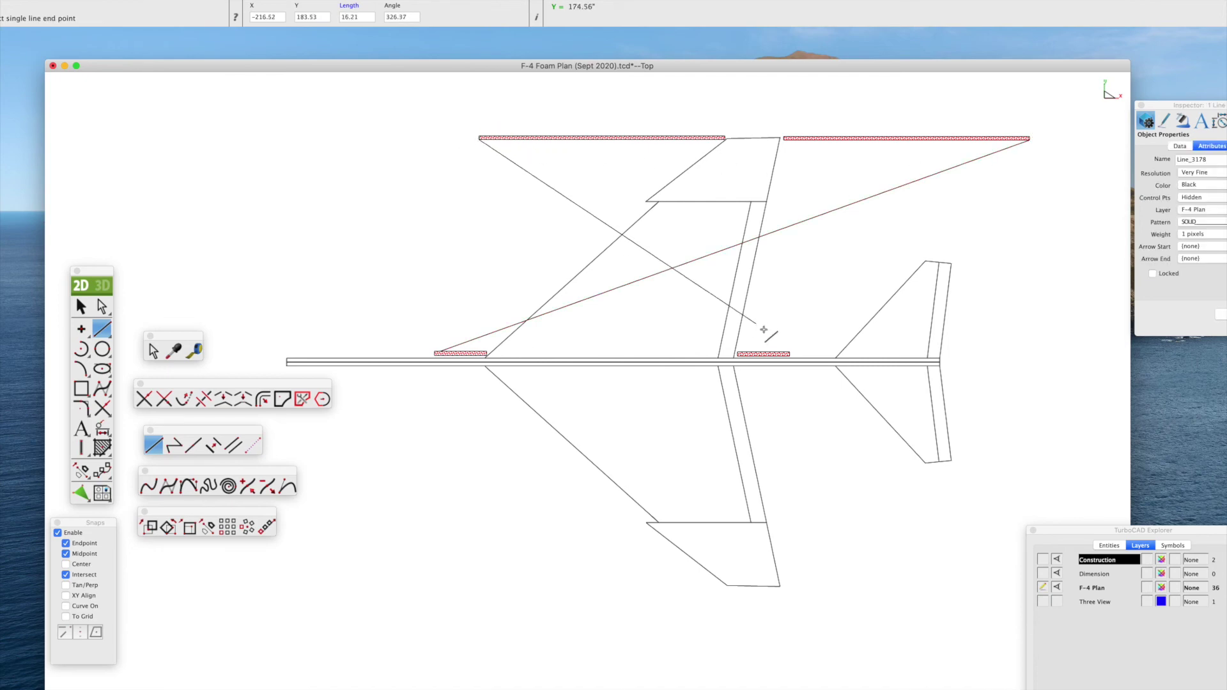
pyautogui.click(787, 353)
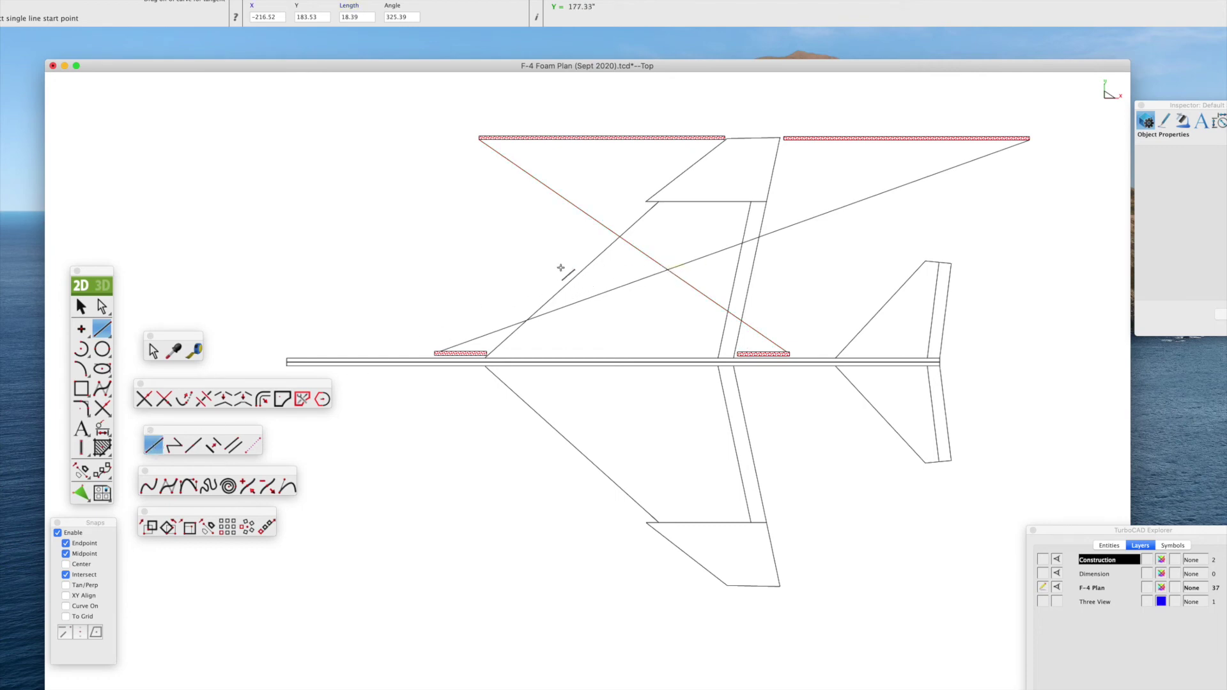
pyautogui.click(560, 270)
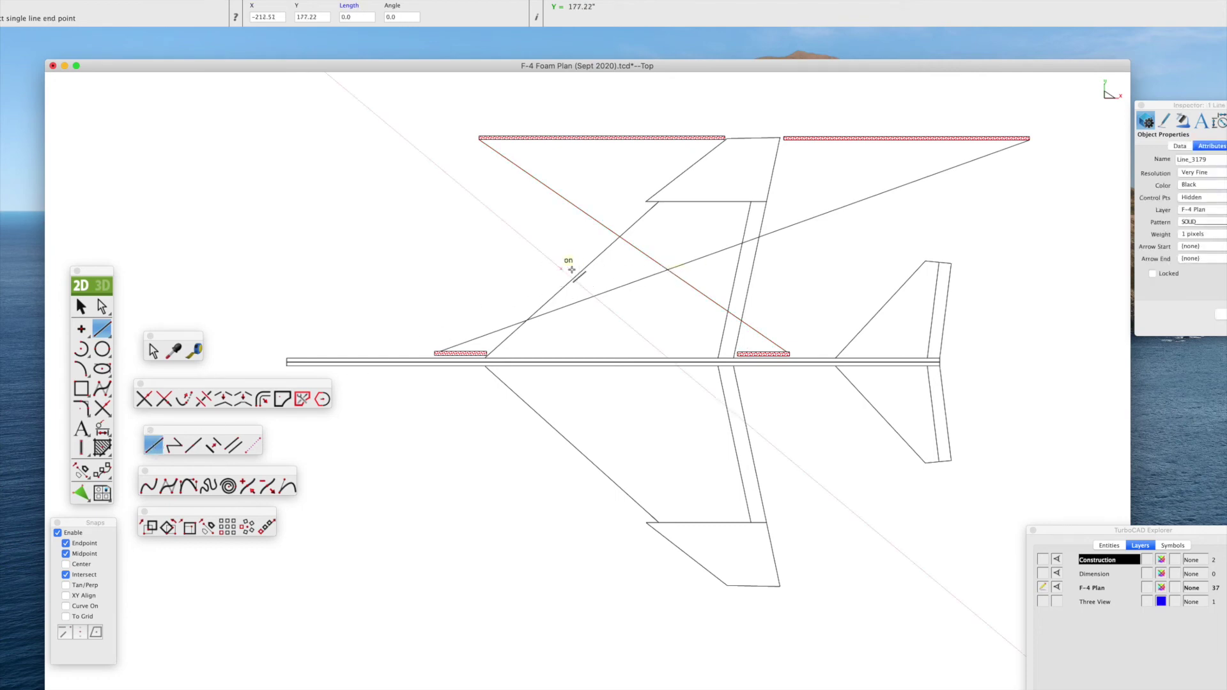
pyautogui.click(800, 276)
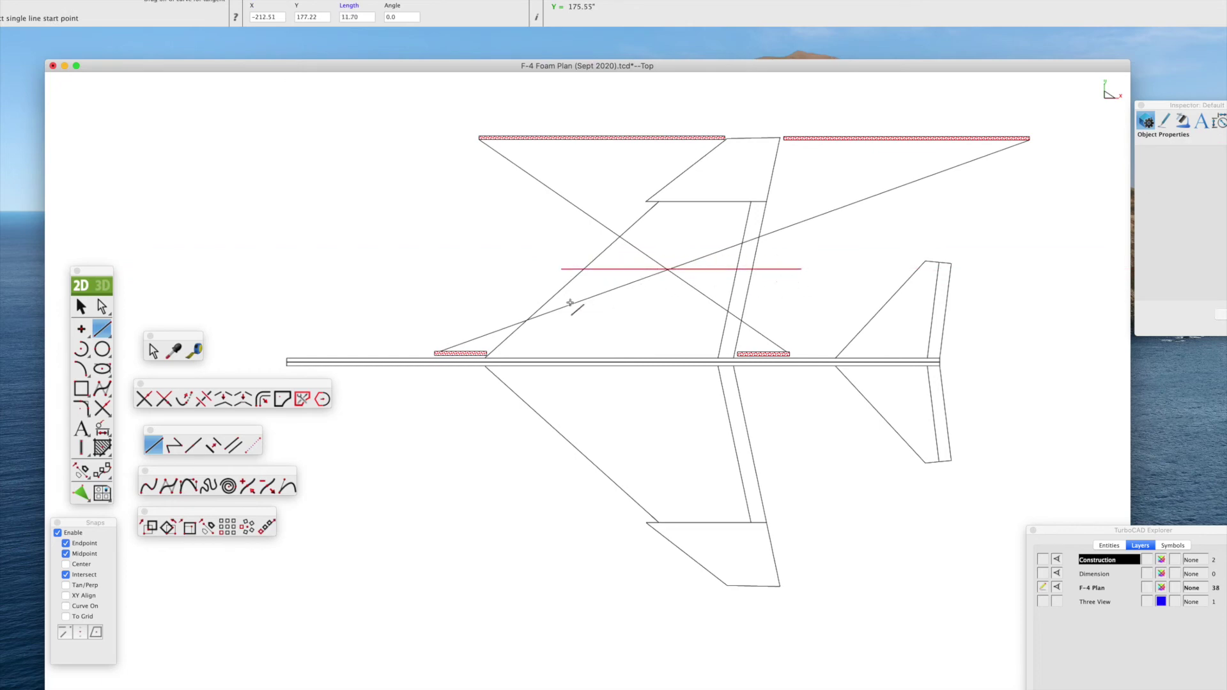
# Measure the chord along the horizontal line and a 1.99 distance from the leading-edge intersection.
pyautogui.press('m')
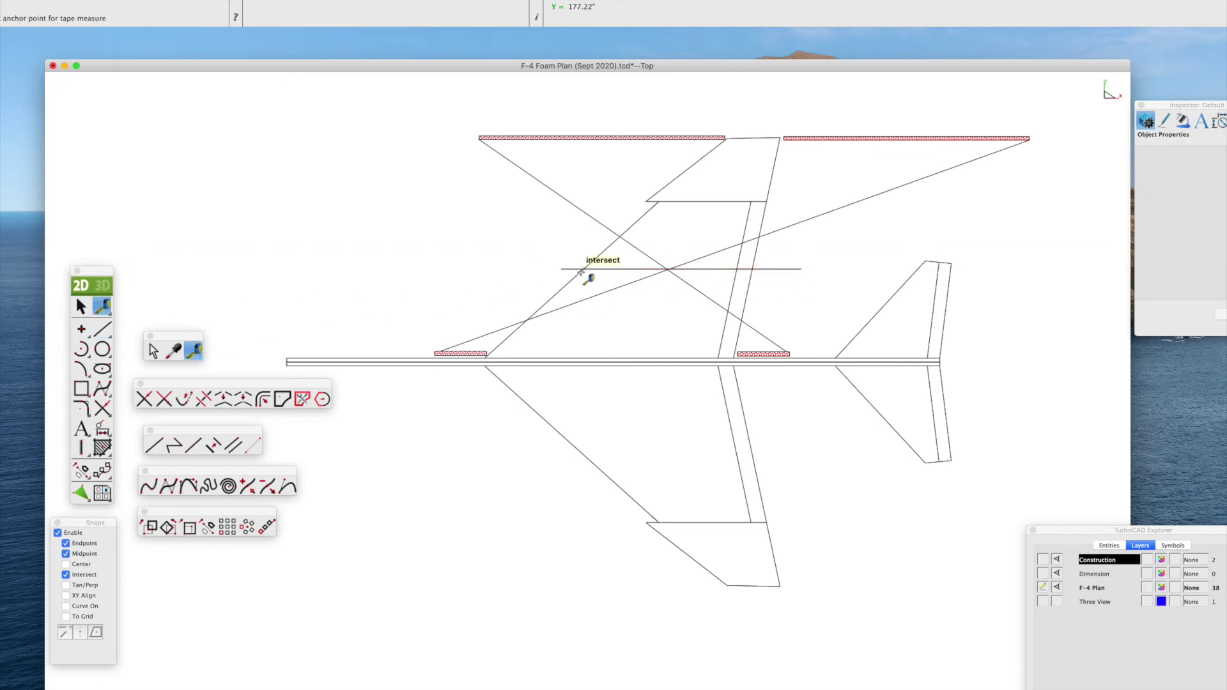
pyautogui.click(583, 269)
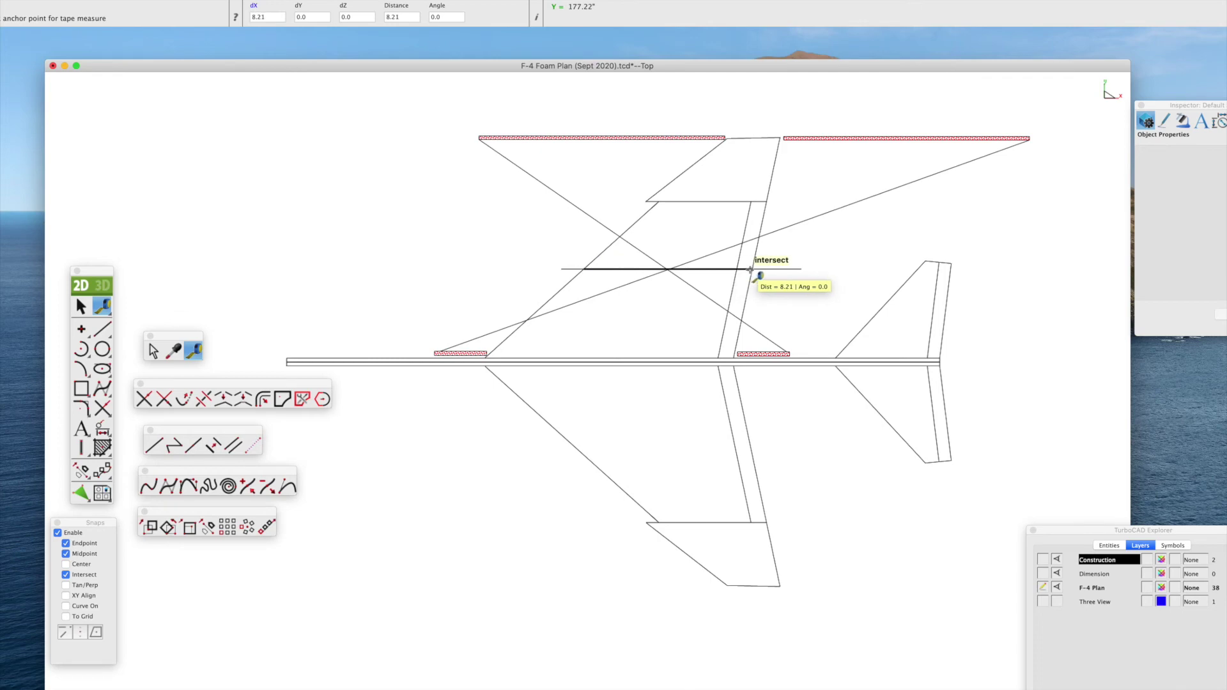
pyautogui.click(755, 276)
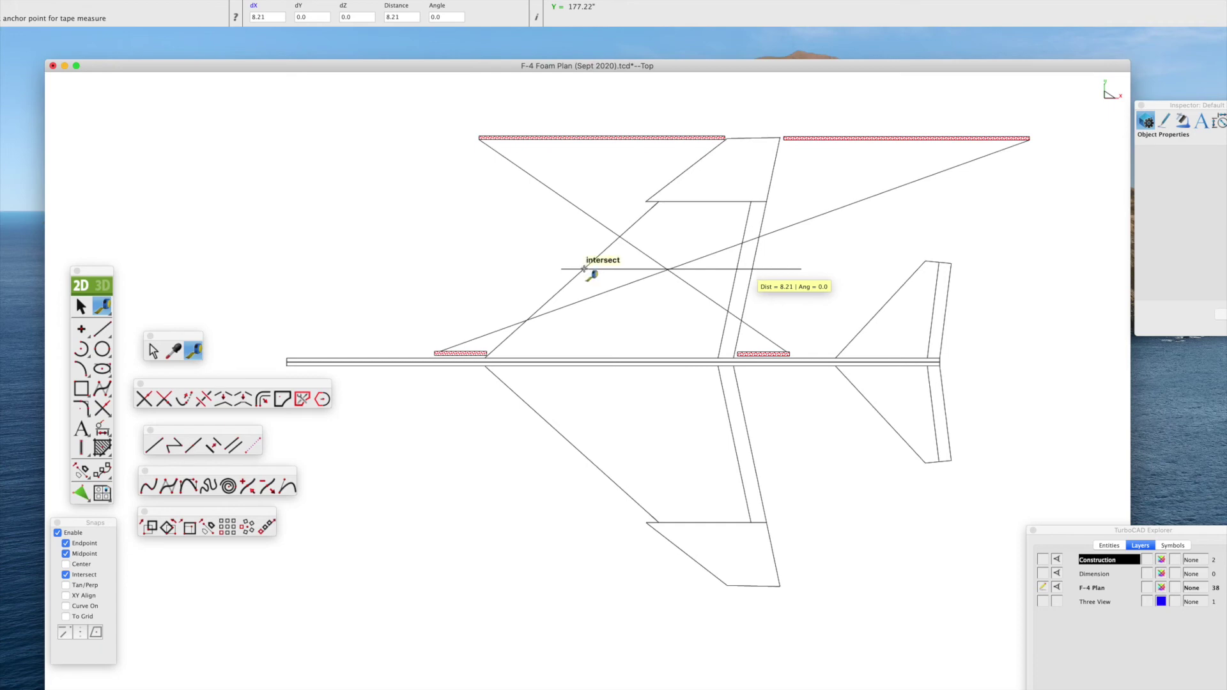
pyautogui.click(583, 269)
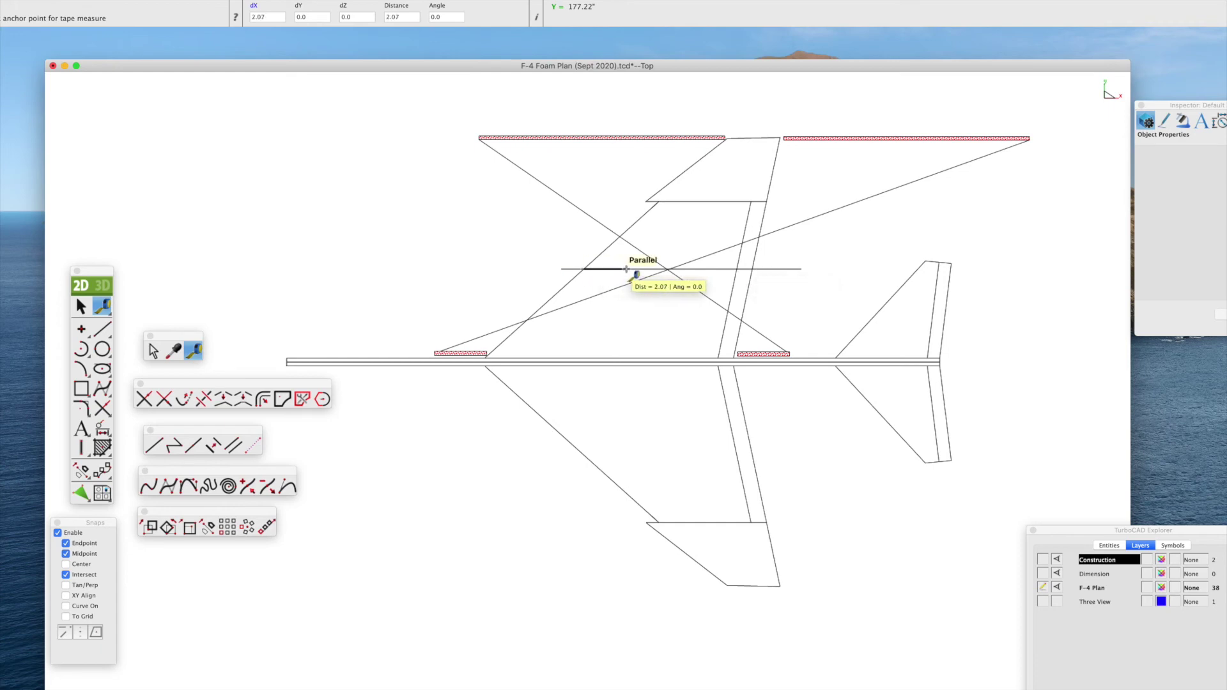
pyautogui.click(626, 269)
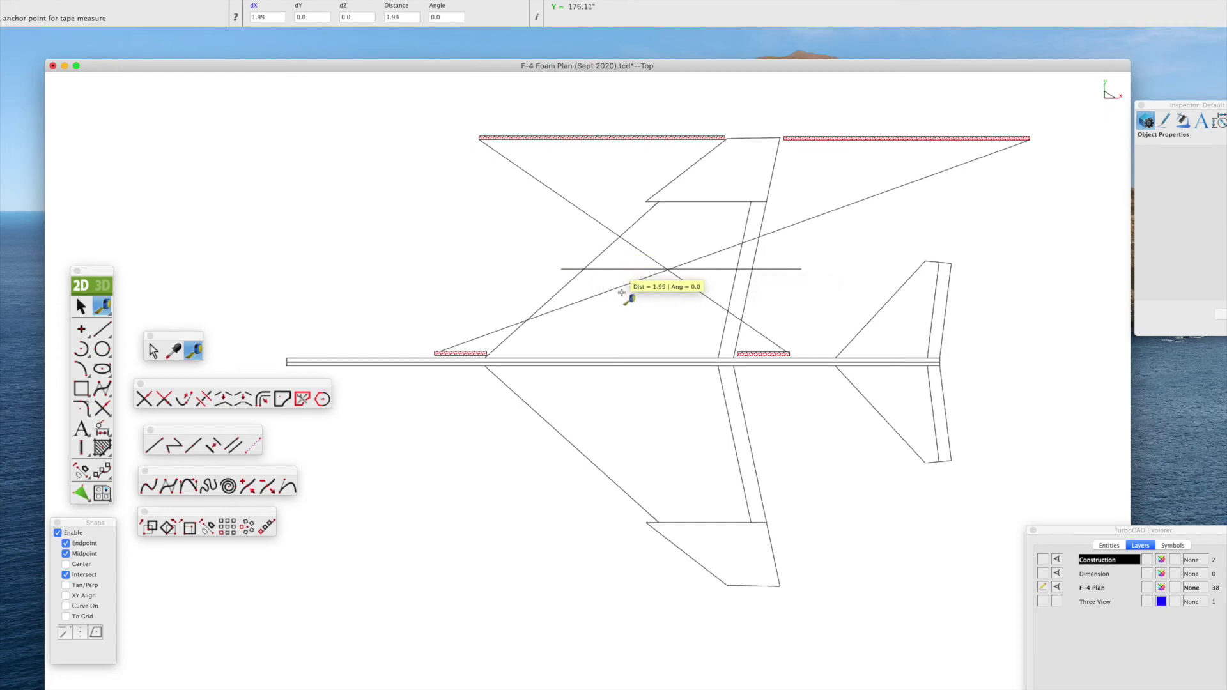
# Delete the unwanted vertical line, both top hatched bars and the long diagonal construction lines.
pyautogui.press('Escape')
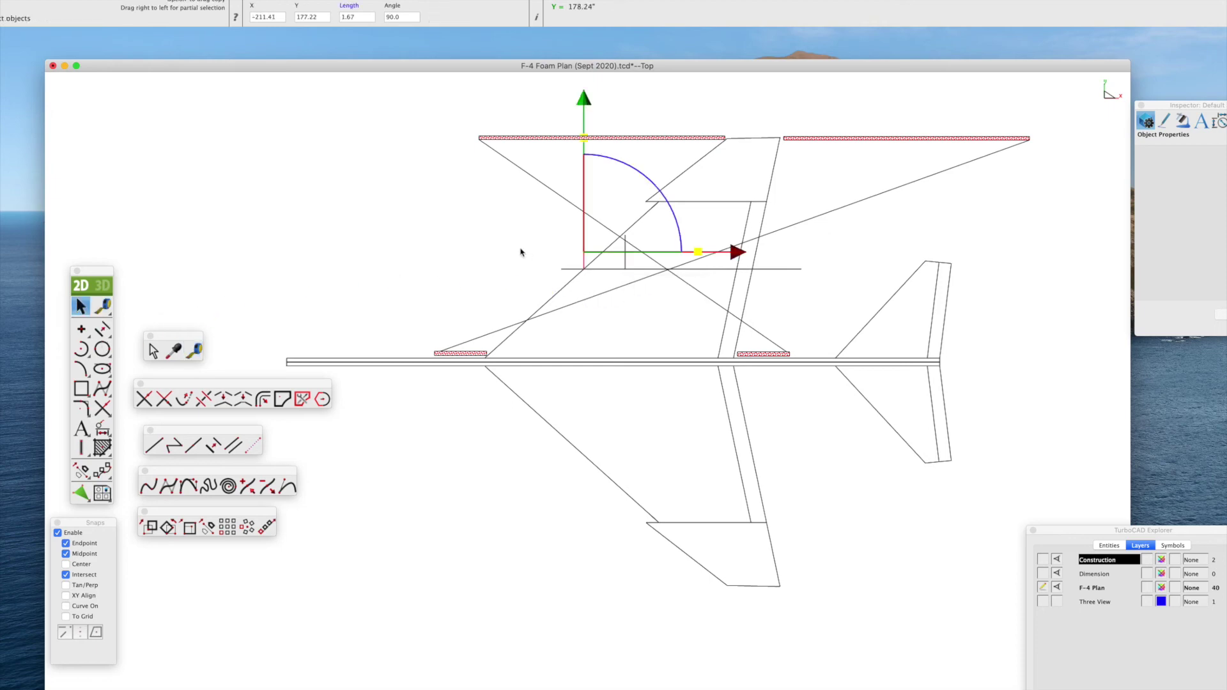
pyautogui.press('Delete')
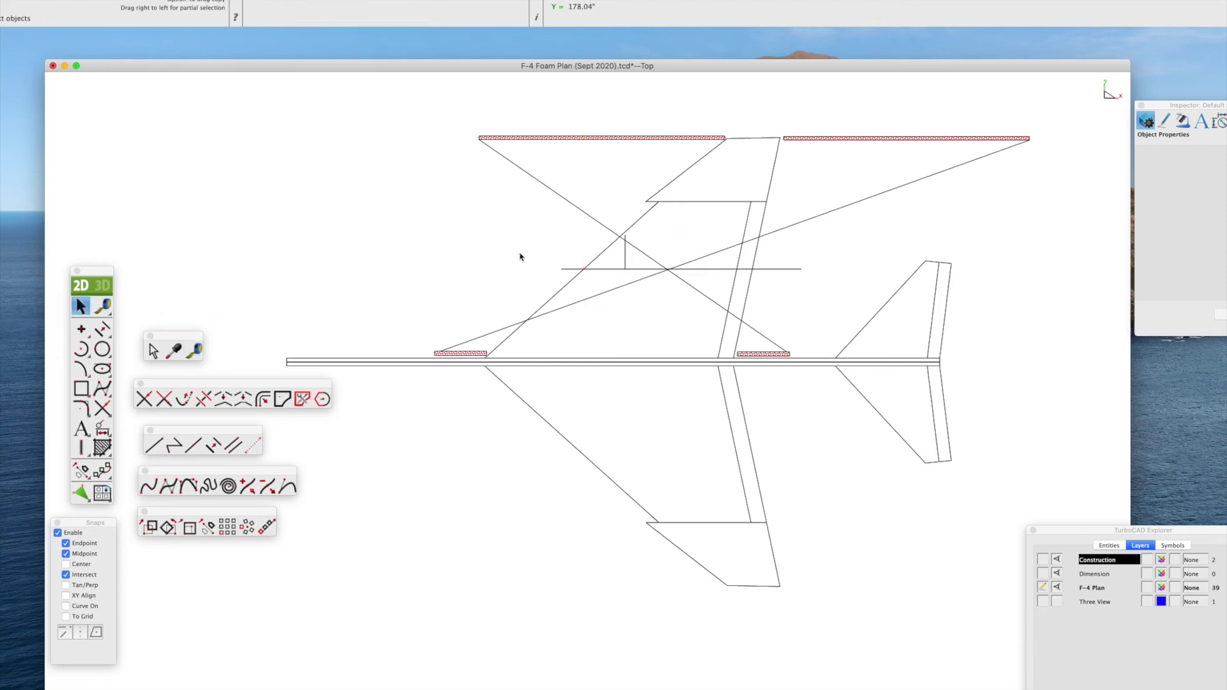
pyautogui.click(528, 138)
pyautogui.press('Delete')
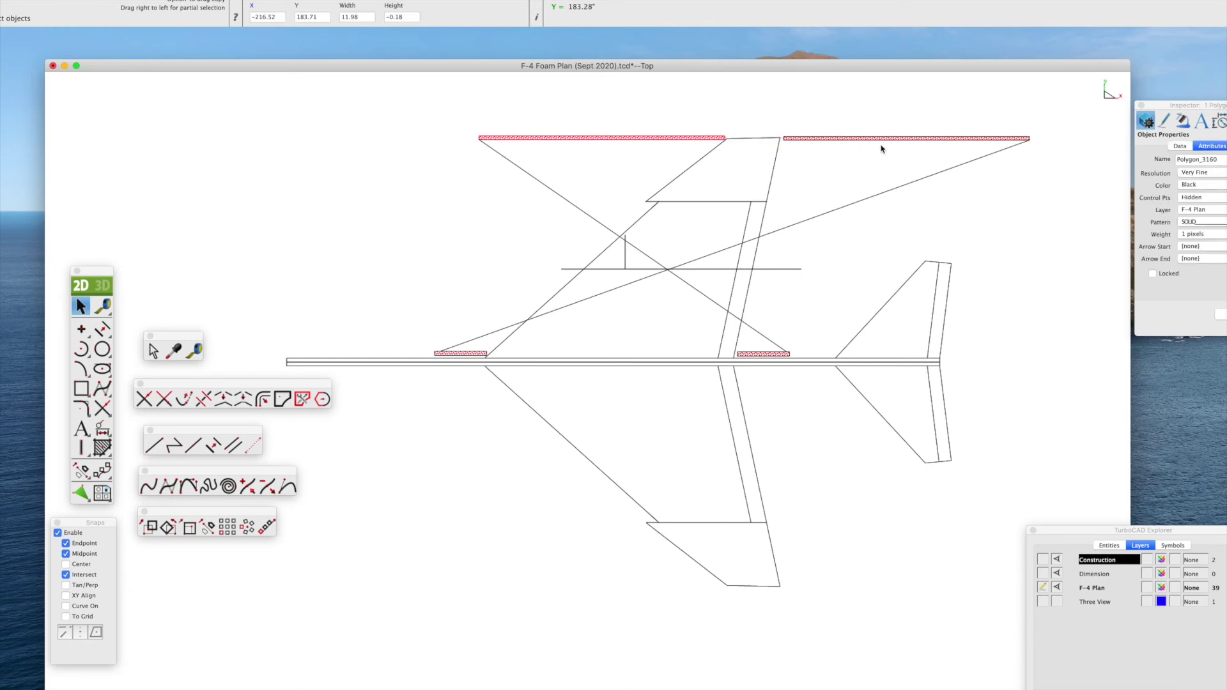
pyautogui.click(888, 149)
pyautogui.press('Delete')
pyautogui.click(888, 187)
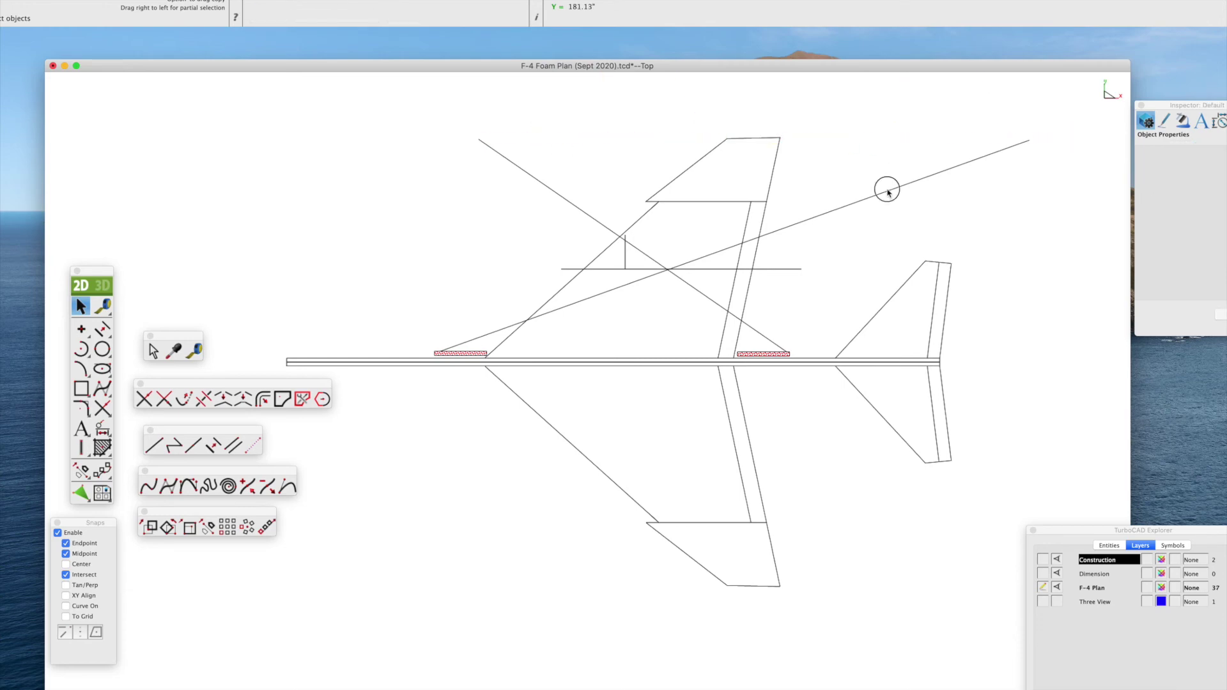
pyautogui.press('Delete')
pyautogui.click(559, 199)
# Delete the remaining diagonal and both hatched marks on the fuselage.
pyautogui.press('Delete')
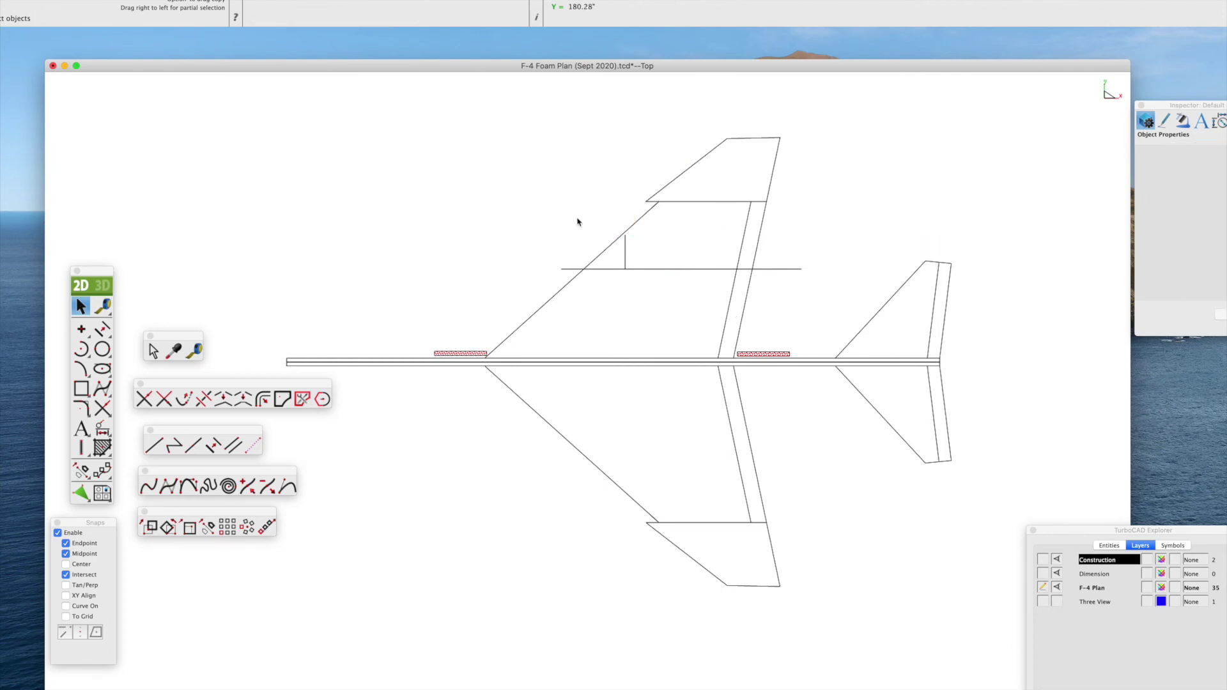
pyautogui.click(467, 355)
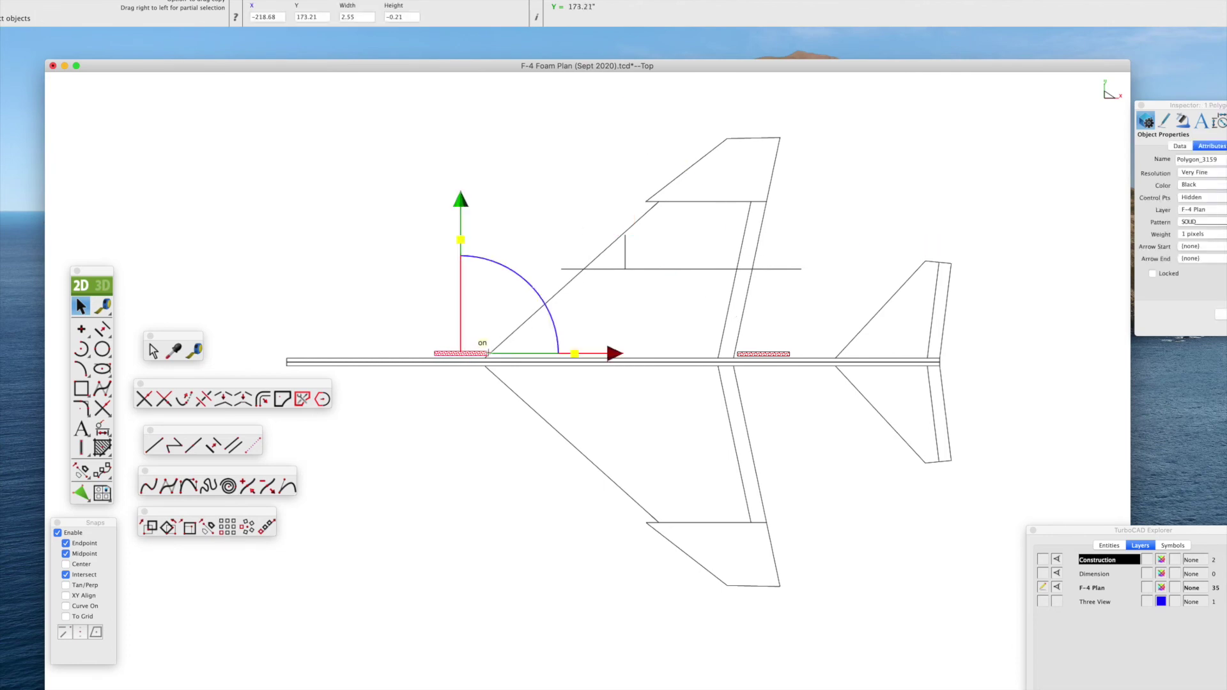
pyautogui.press('Delete')
pyautogui.click(759, 355)
pyautogui.press('Delete')
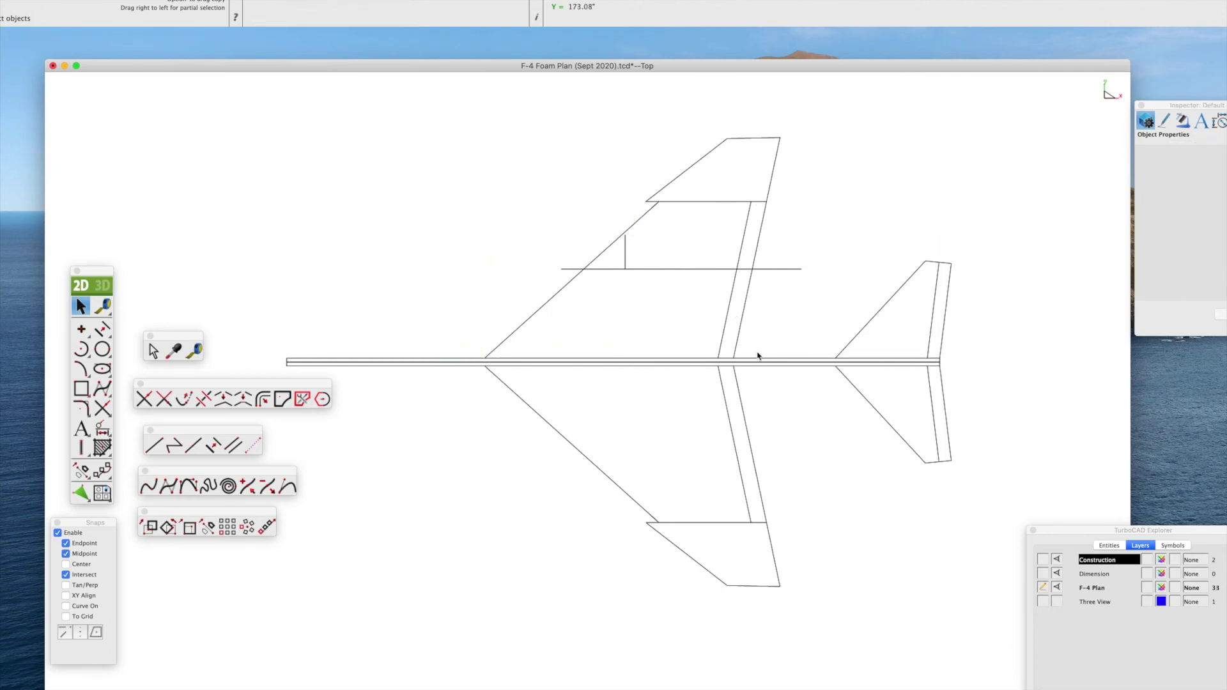
# Shift the short vertical CG line down and draw a vertical line through the fuselage.
pyautogui.click(625, 257)
pyautogui.moveTo(625, 253); pyautogui.dragTo(625, 268)
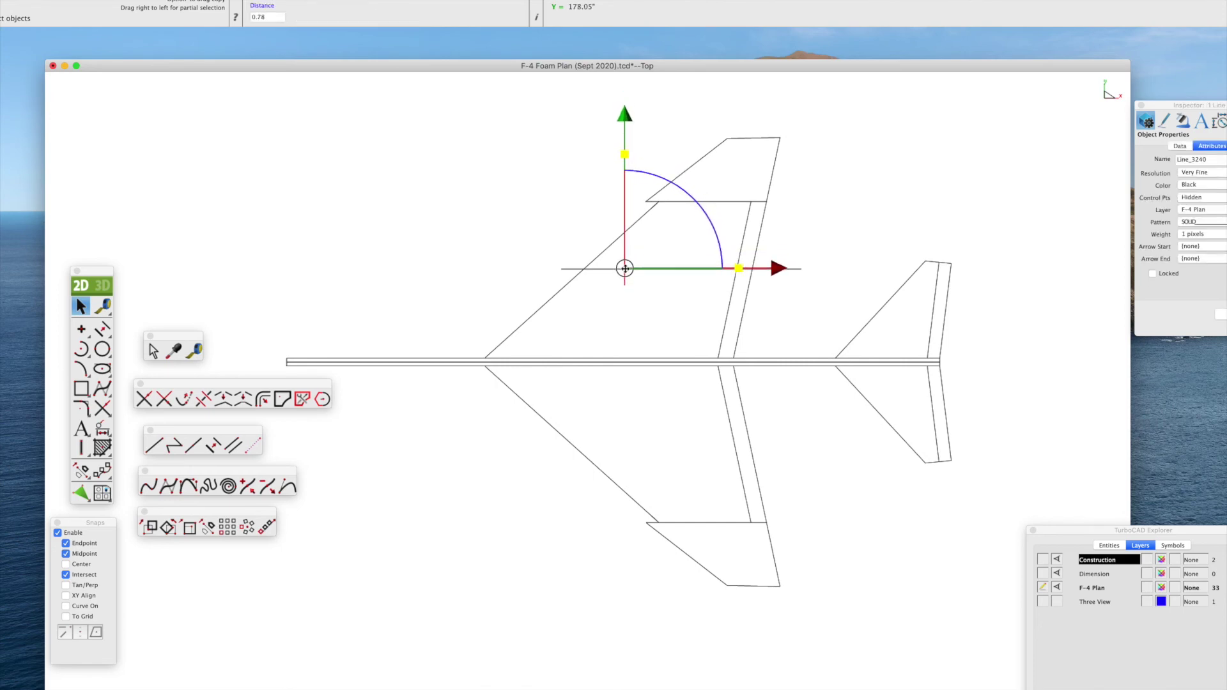
pyautogui.click(611, 303)
pyautogui.click(154, 445)
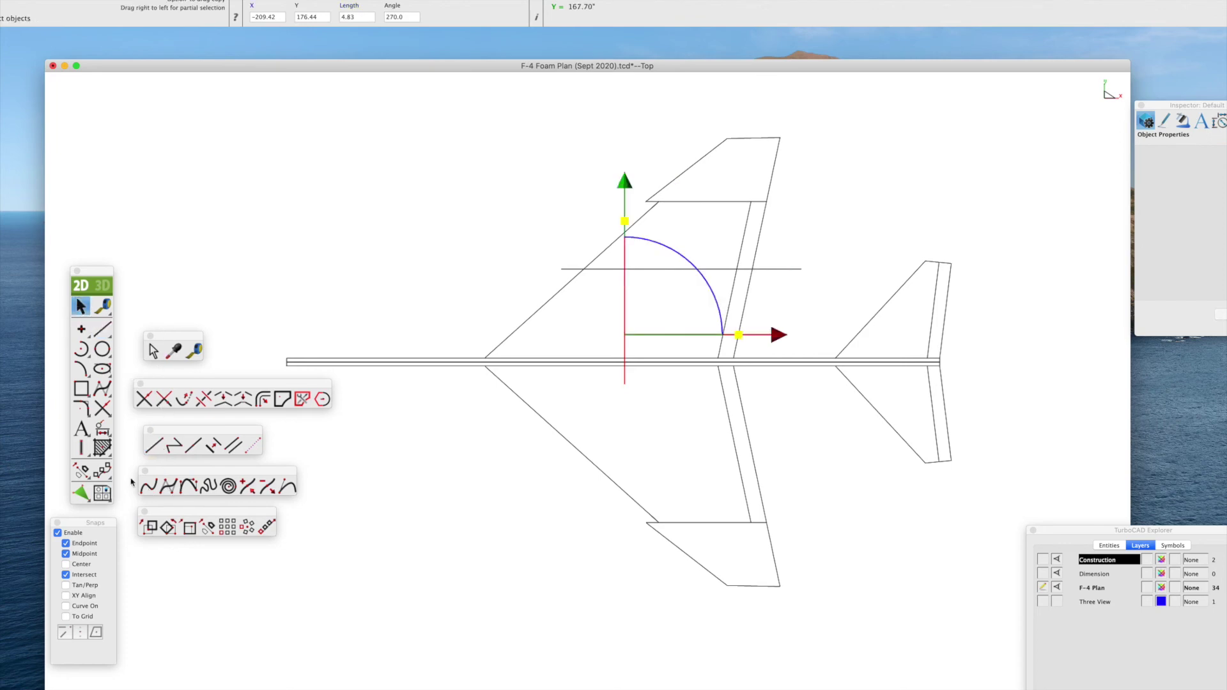
pyautogui.moveTo(102, 429); pyautogui.dragTo(274, 430)
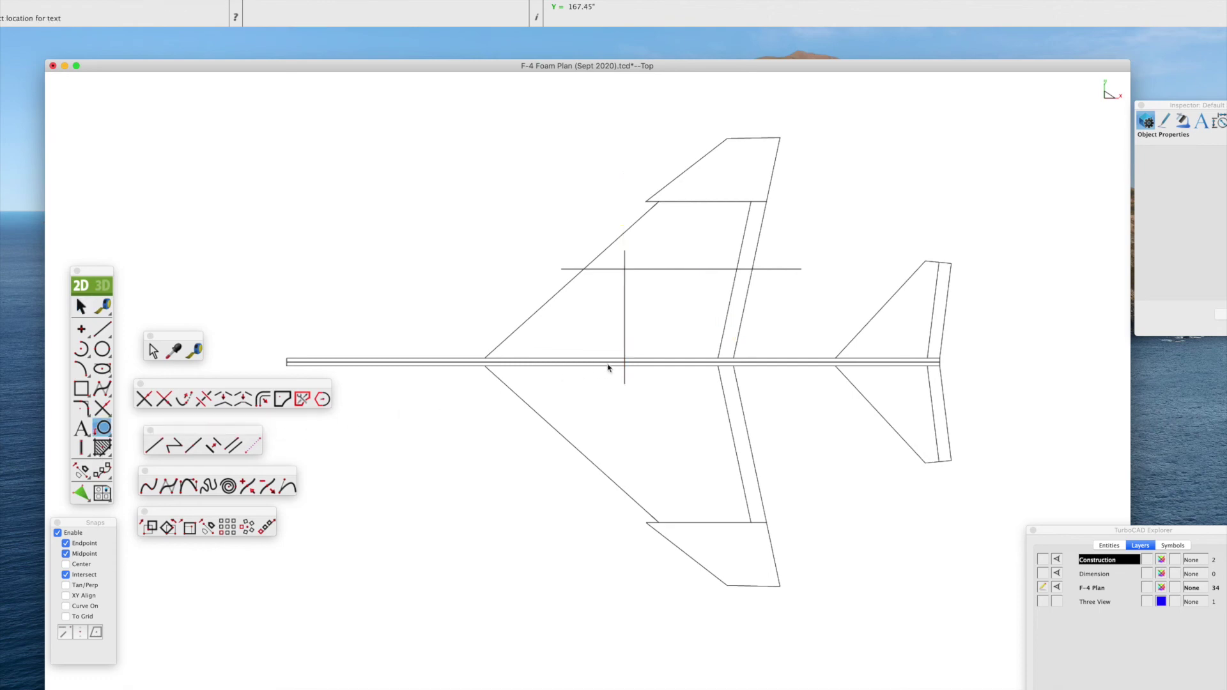
# Add a balloon callout reading 'Center of Gravity' at the vertical line's fuselage crossing.
pyautogui.click(626, 356)
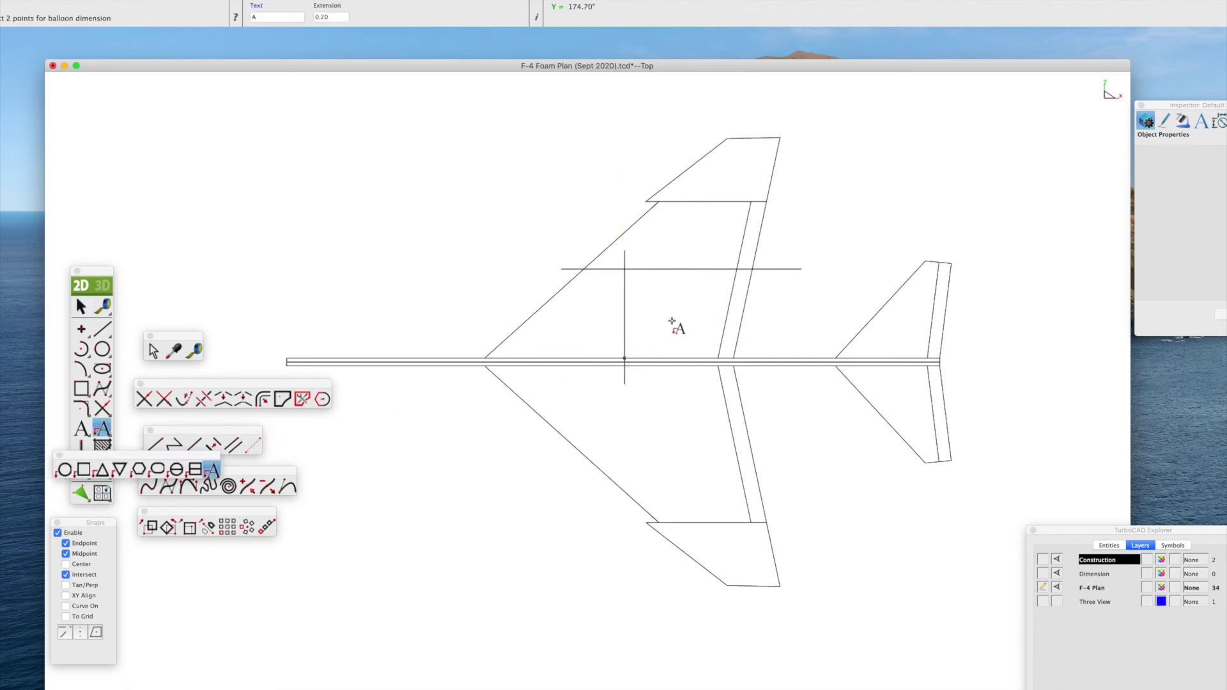
pyautogui.click(675, 321)
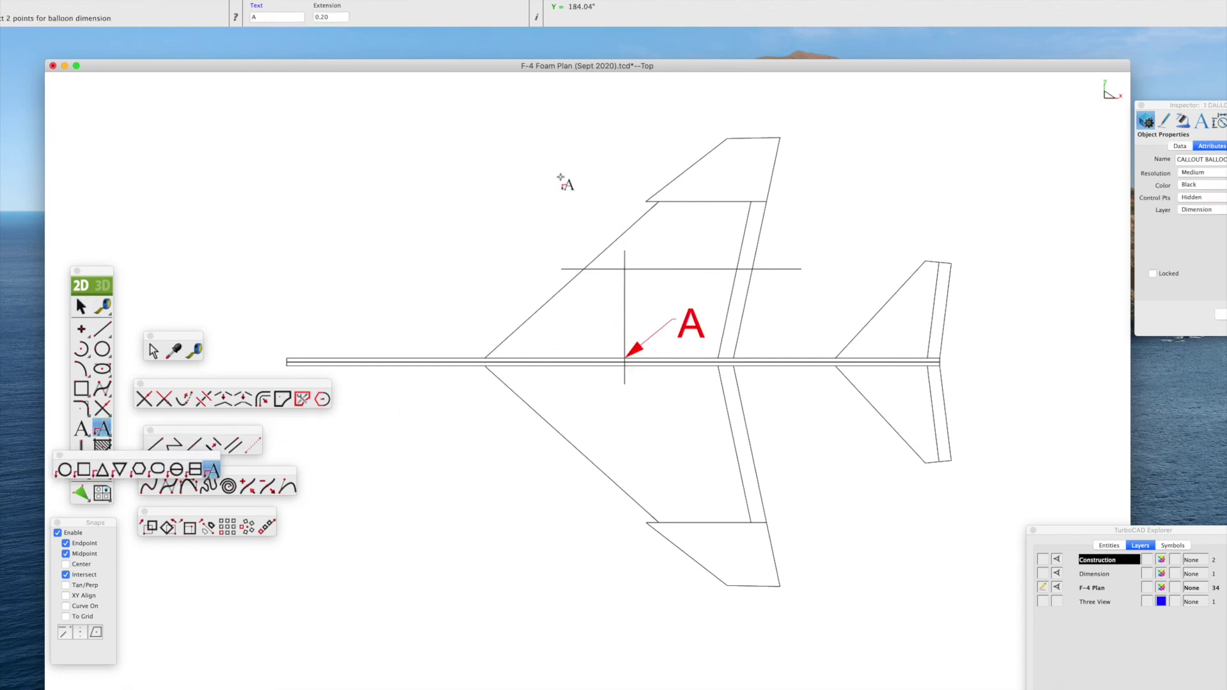
pyautogui.doubleClick(263, 17)
pyautogui.write('Center of Gravity')
pyautogui.press('Return')
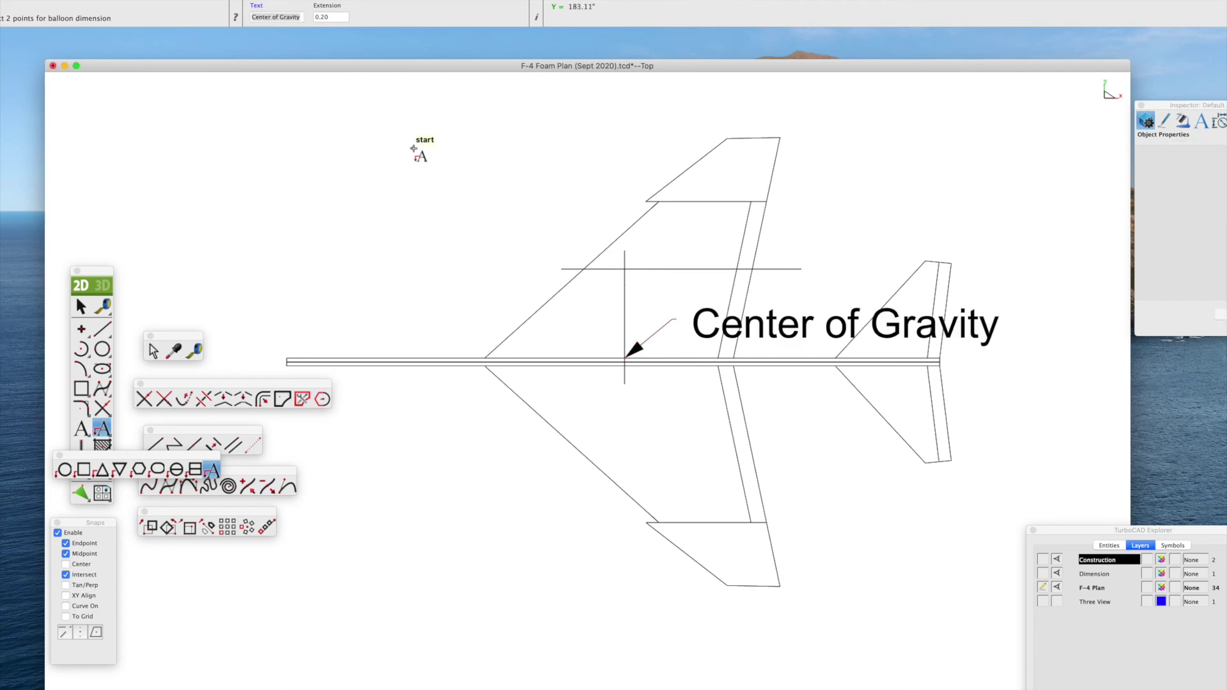
pyautogui.click(80, 306)
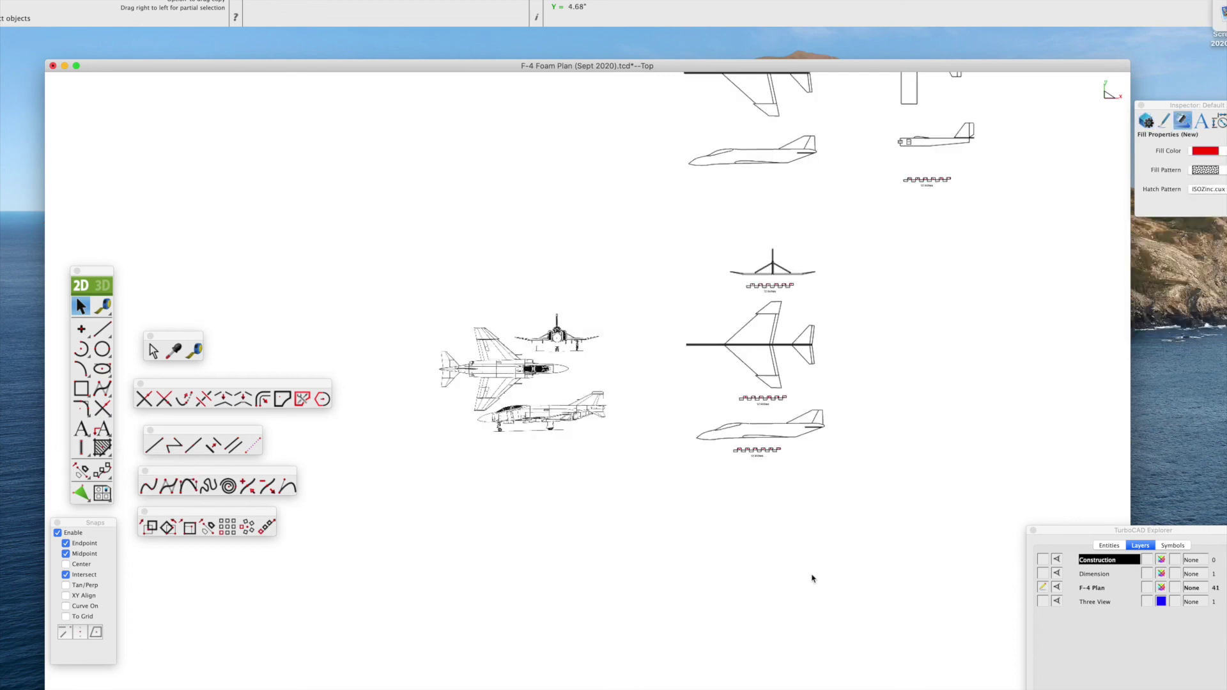
# Zoom out to the whole sheet, move the layers palette aside and toggle the Three View layer.
pyautogui.scroll(3, 810, 575)
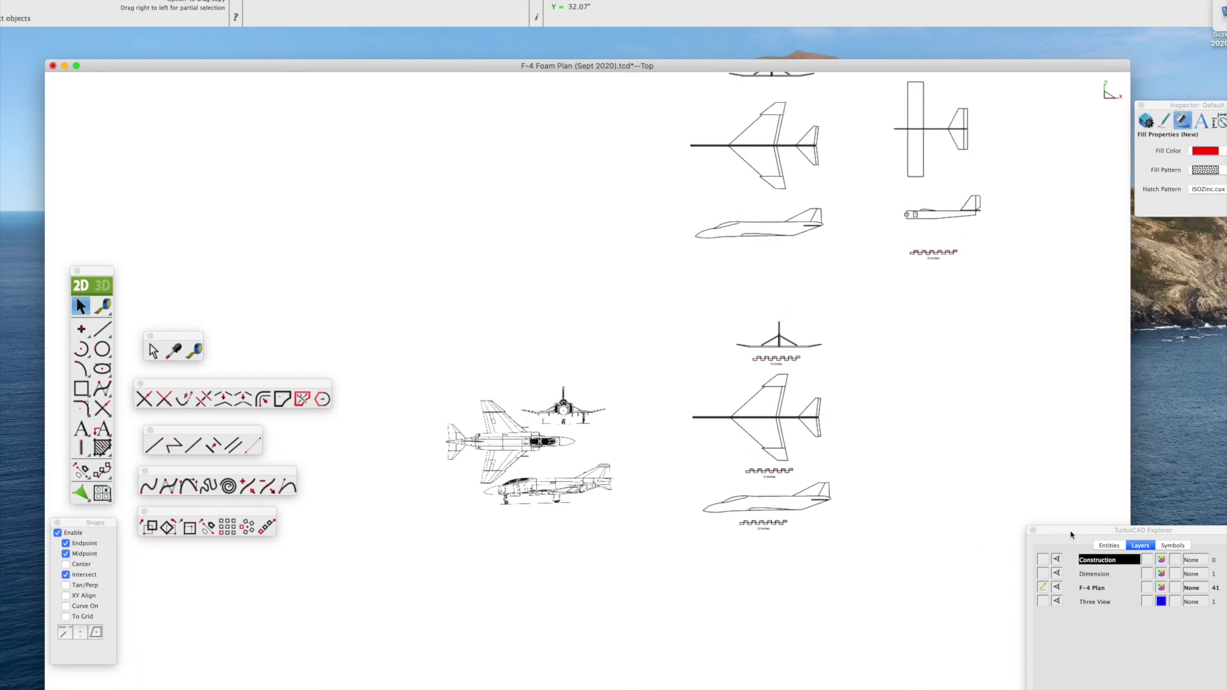
pyautogui.moveTo(1071, 534); pyautogui.dragTo(974, 360)
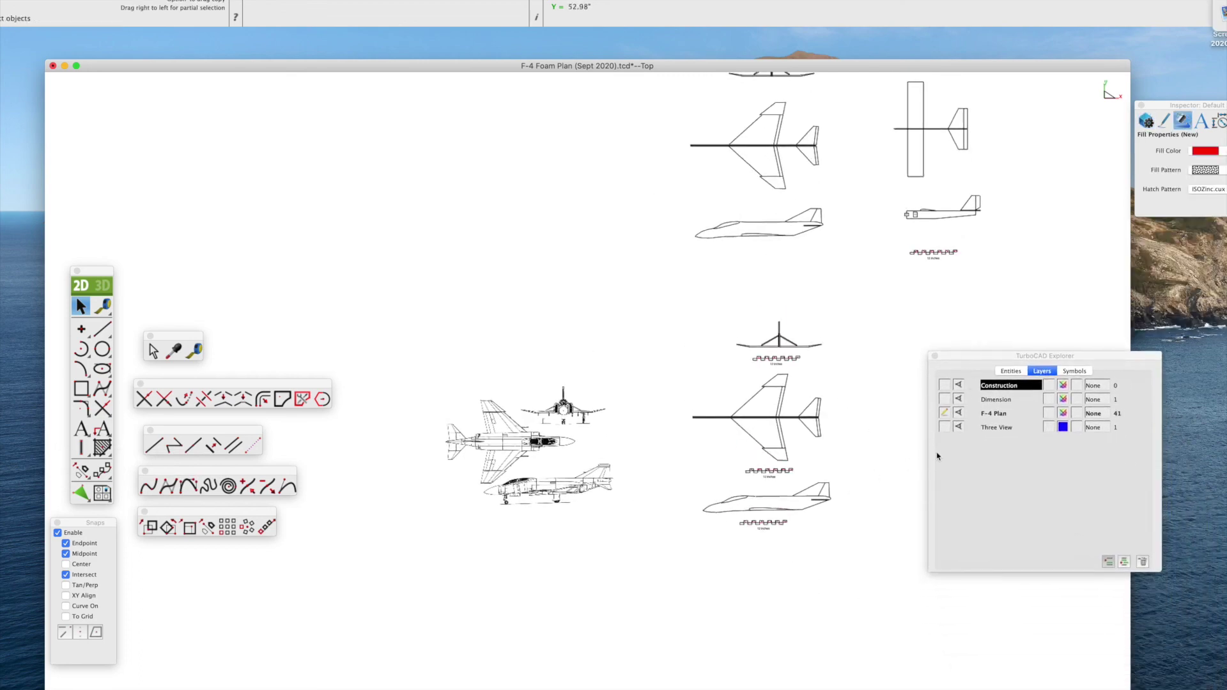
pyautogui.click(959, 427)
pyautogui.click(958, 426)
pyautogui.scroll(1, 799, 471)
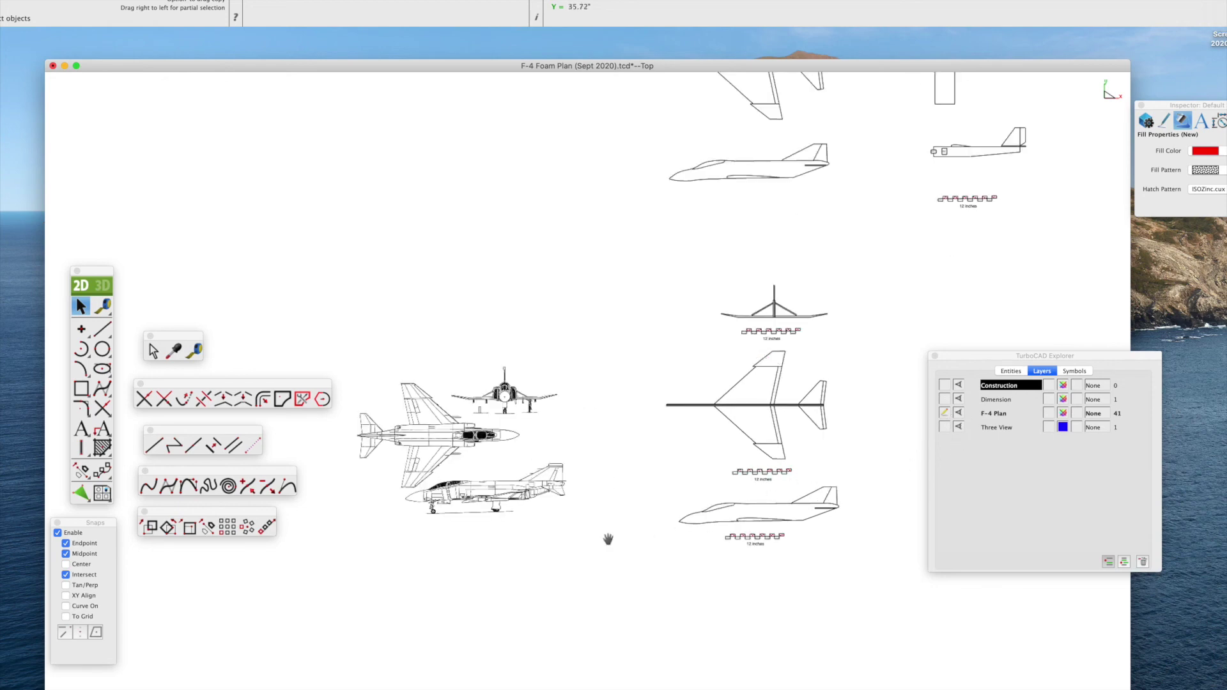
pyautogui.moveTo(608, 539); pyautogui.dragTo(633, 534)
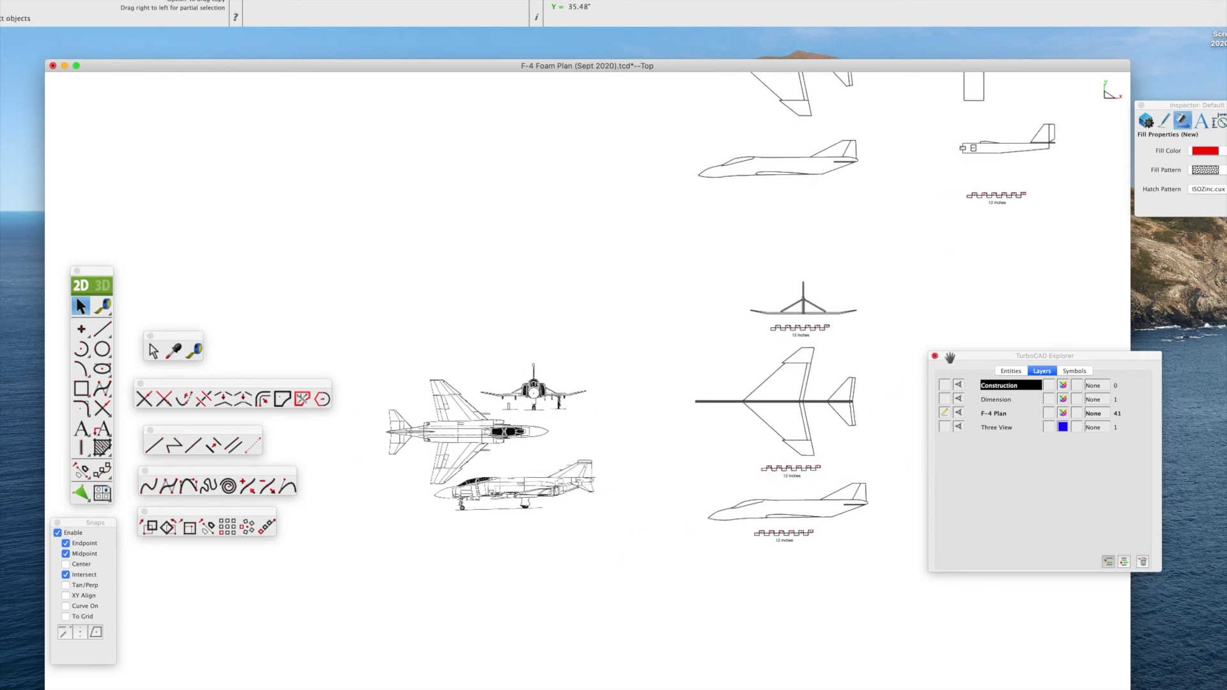
pyautogui.moveTo(950, 358); pyautogui.dragTo(1011, 372)
pyautogui.moveTo(643, 549); pyautogui.dragTo(672, 547)
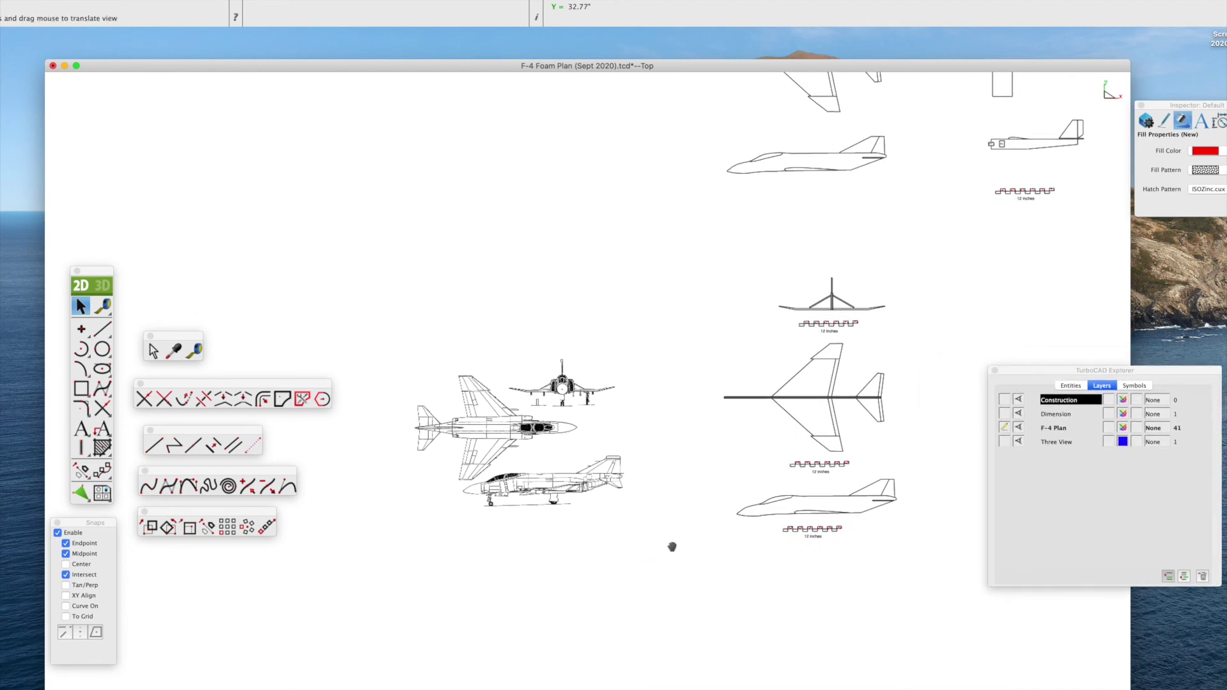
# Nudge the traced top, side and front views slightly left to line them up.
pyautogui.click(802, 401)
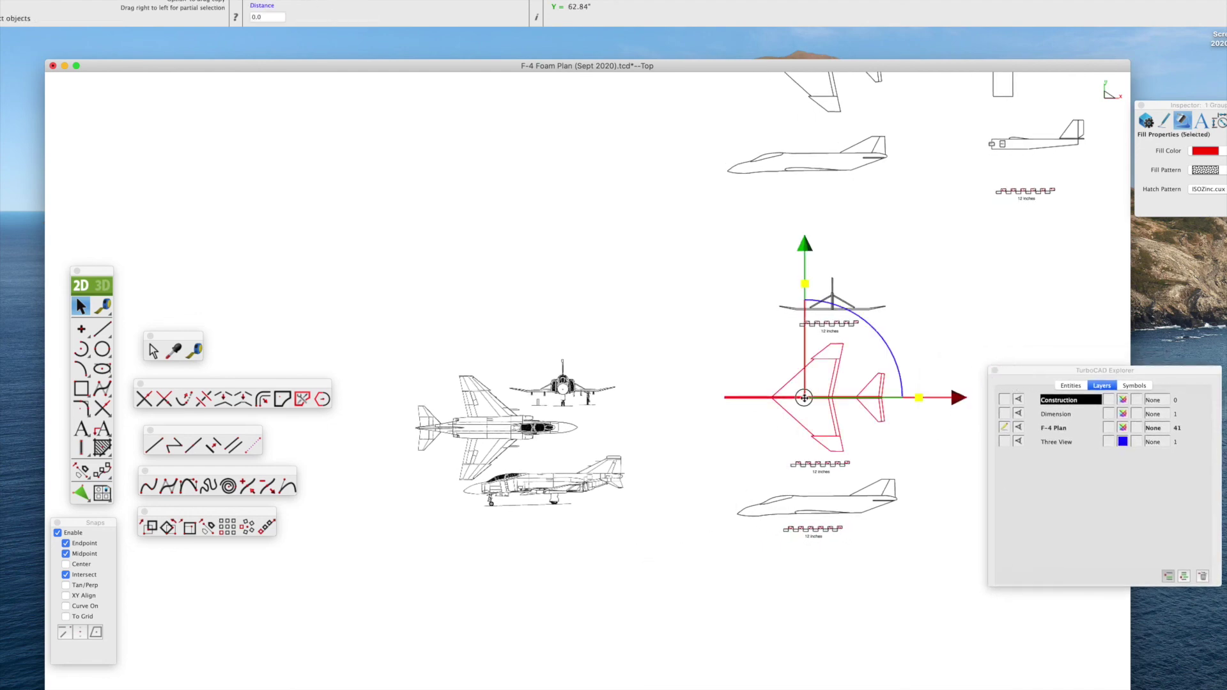
pyautogui.moveTo(811, 397)
pyautogui.mouseDown()
pyautogui.moveTo(504, 441)
pyautogui.moveTo(484, 430)
pyautogui.moveTo(792, 398)
pyautogui.mouseUp()
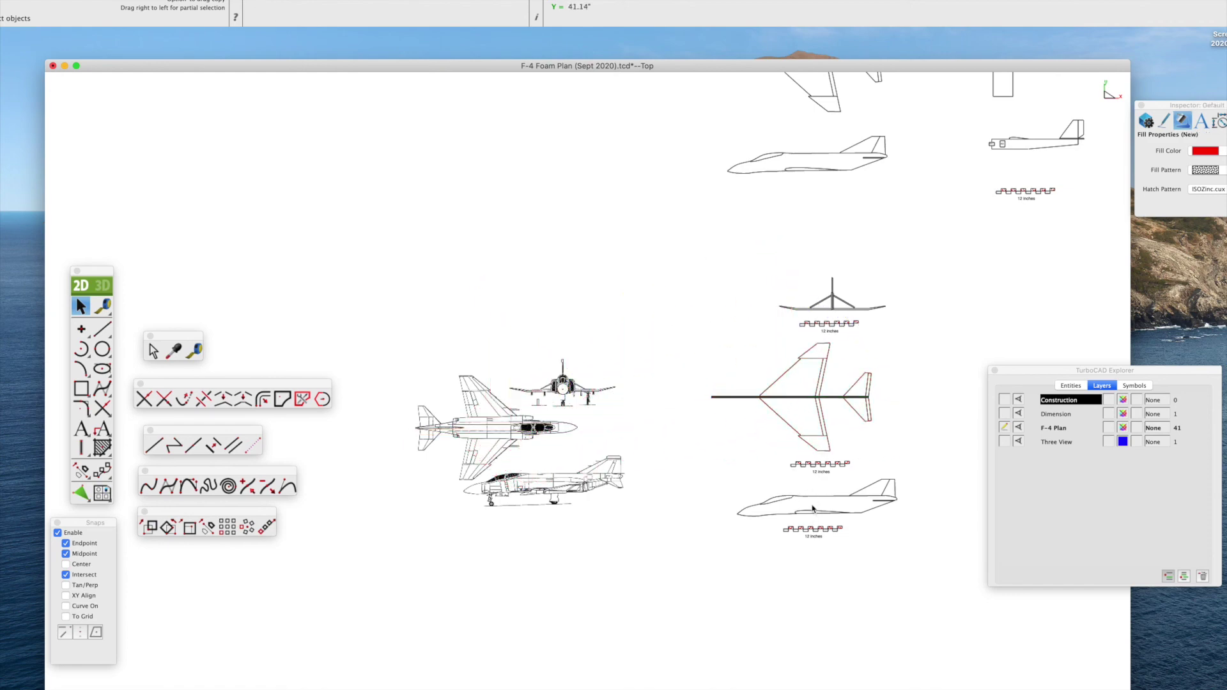
pyautogui.click(811, 498)
pyautogui.moveTo(812, 498)
pyautogui.mouseDown()
pyautogui.moveTo(530, 479)
pyautogui.moveTo(805, 495)
pyautogui.mouseUp()
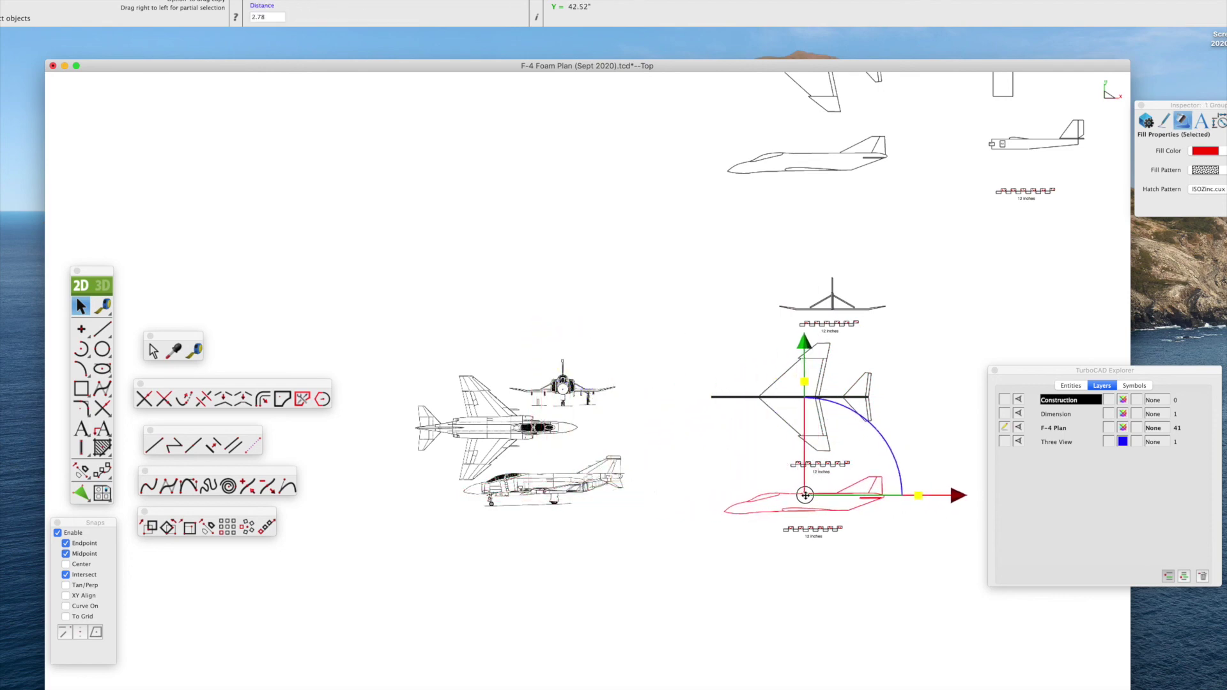
pyautogui.click(835, 305)
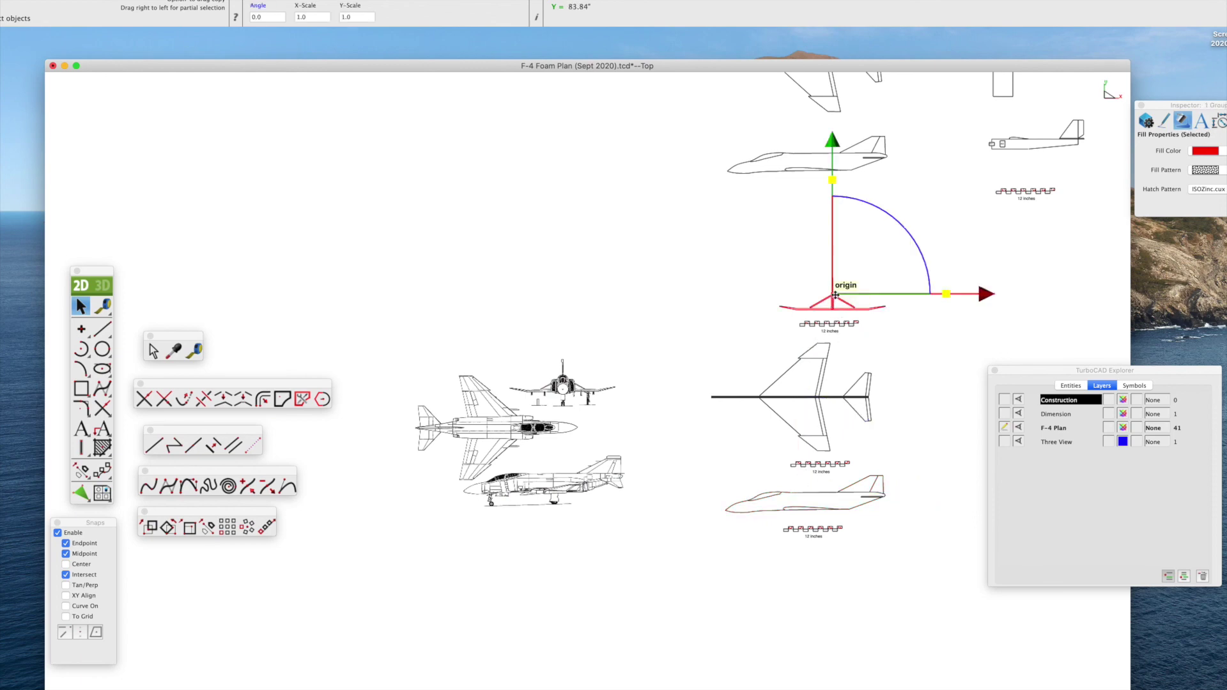
pyautogui.moveTo(835, 295)
pyautogui.mouseDown()
pyautogui.moveTo(649, 364)
pyautogui.moveTo(563, 375)
pyautogui.moveTo(819, 291)
pyautogui.mouseUp()
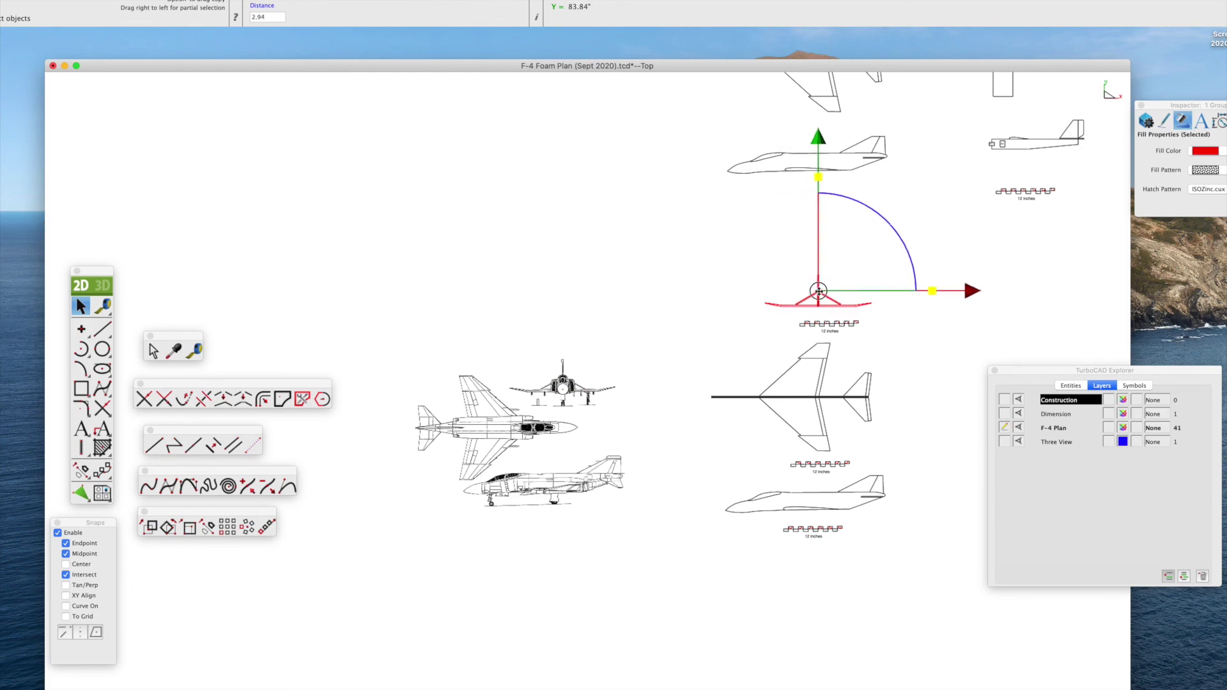